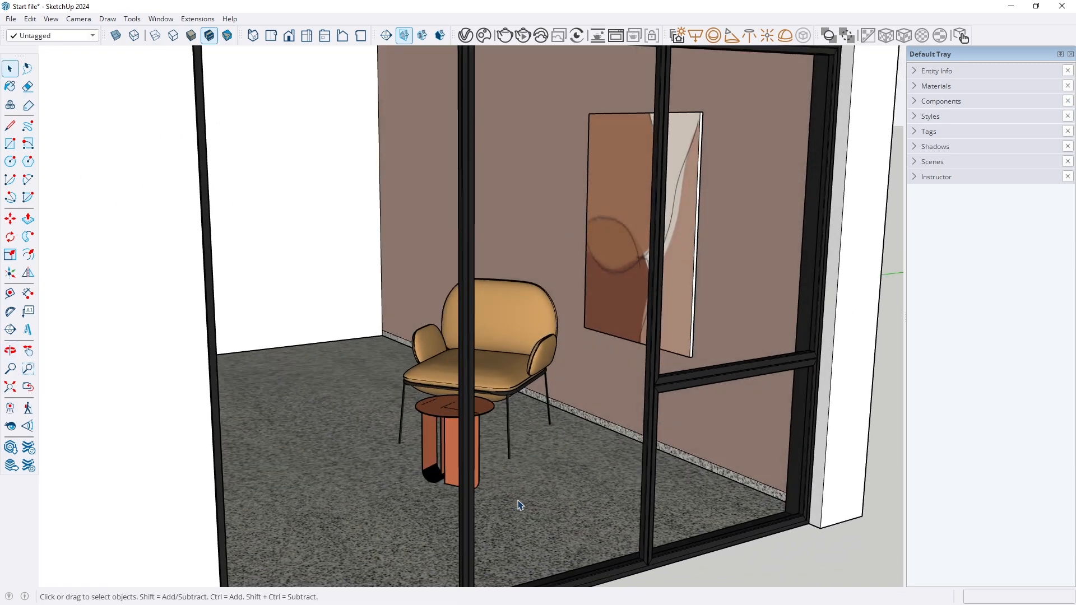
Open the list of tags for the room model and highlight the window tag
scroll(516, 502, "down", 8)
scroll(509, 480, "down", 3)
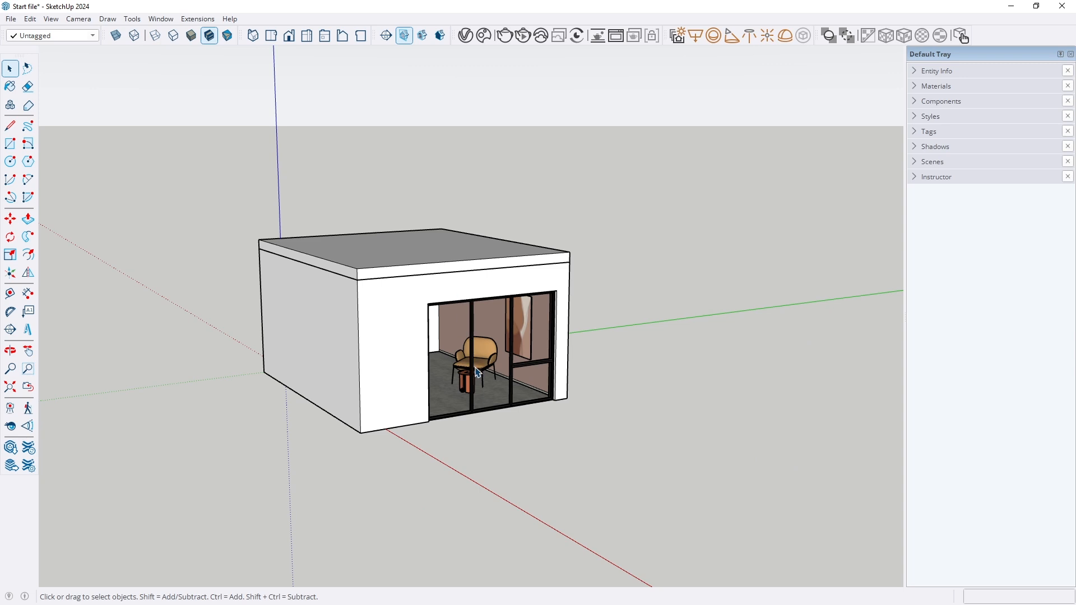
scroll(476, 372, "up", 5)
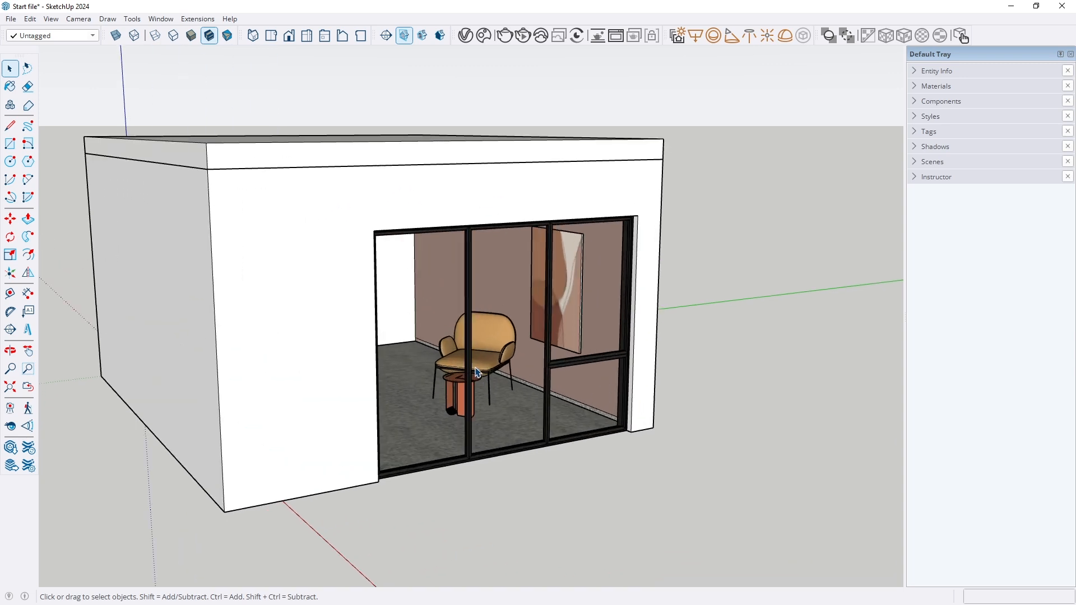
middle_click_drag(476, 372, 500, 417)
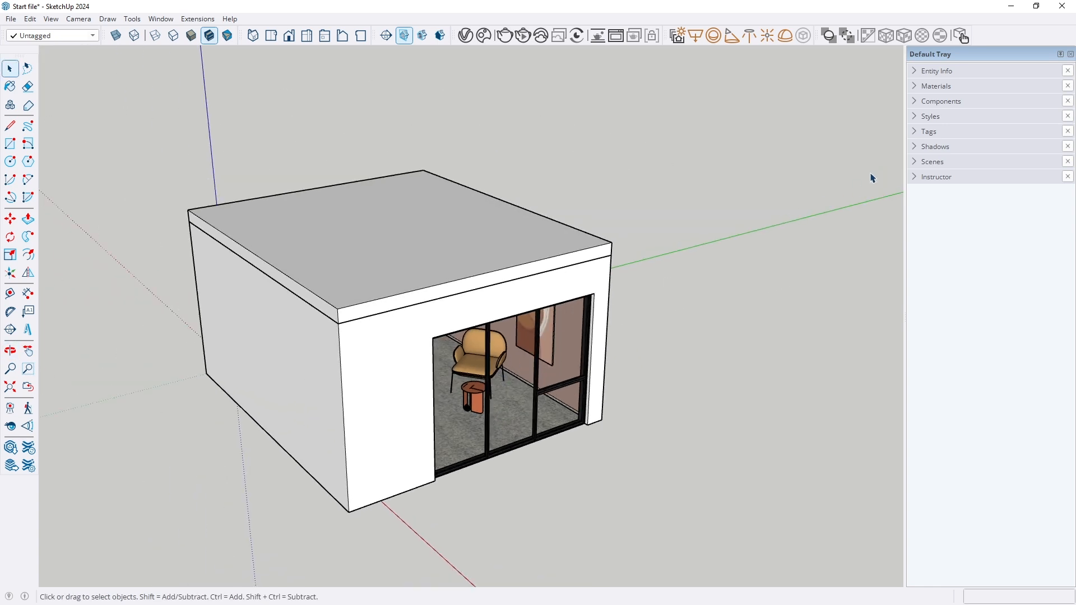
left_click(915, 131)
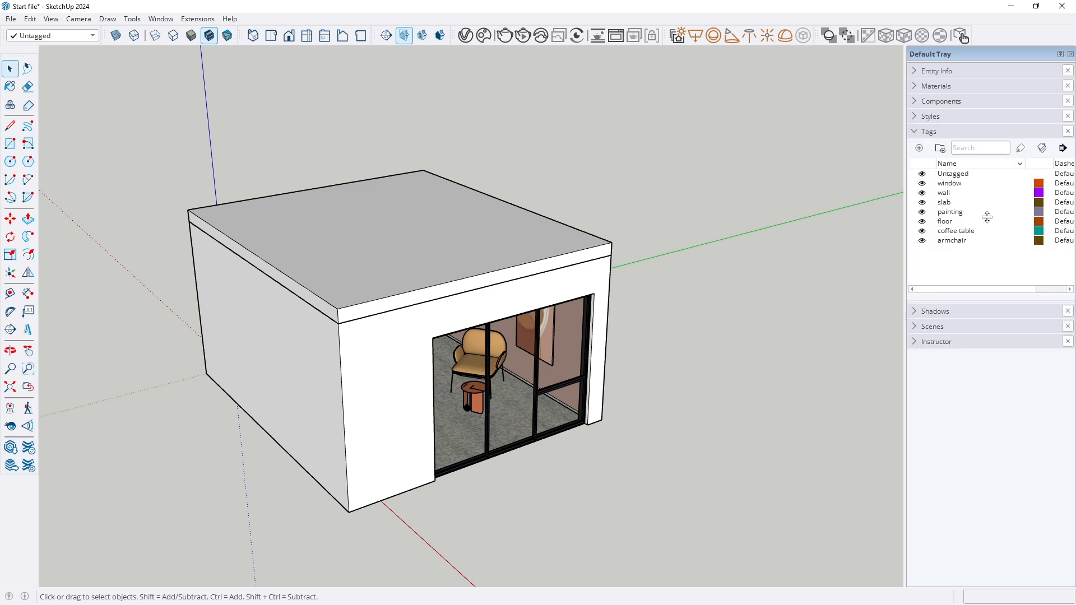
left_click(954, 184)
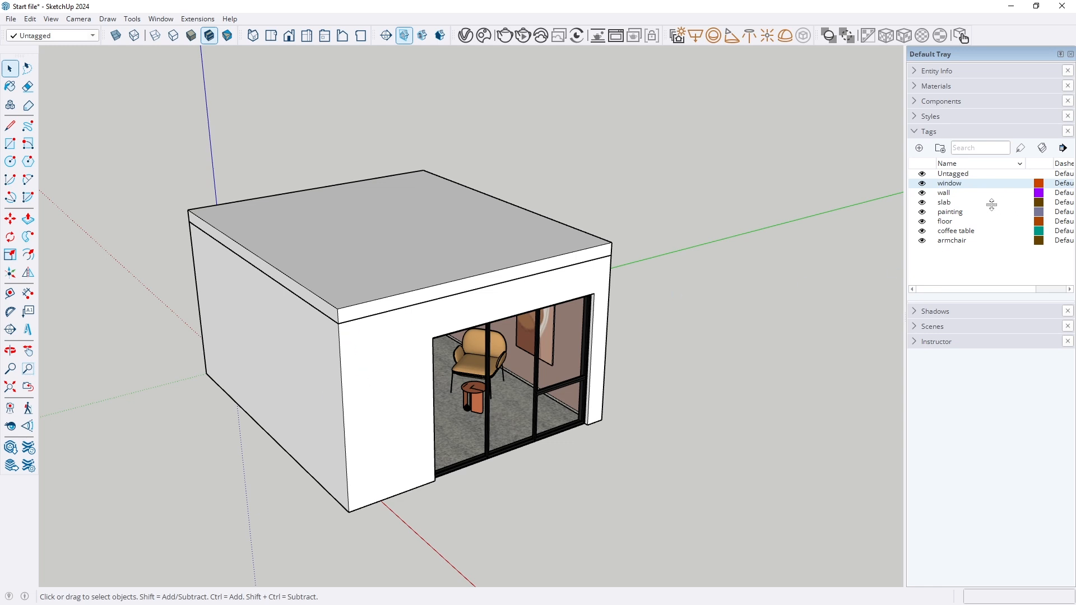
Hide the window, wall, slab, painting, floor, coffee table and armchair tags one after another
left_click(921, 184)
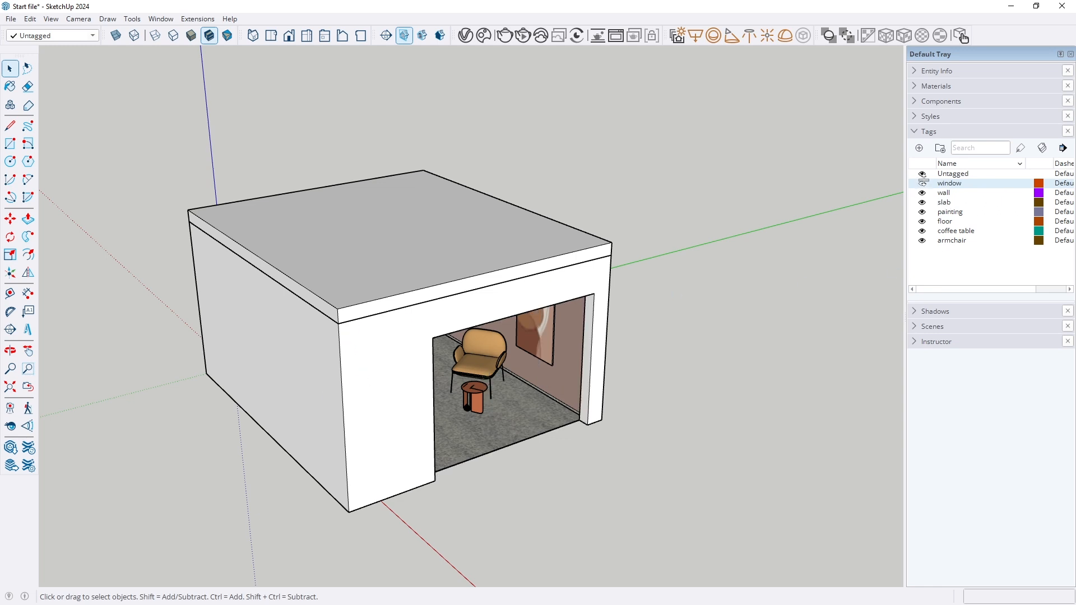
left_click(922, 193)
left_click(921, 203)
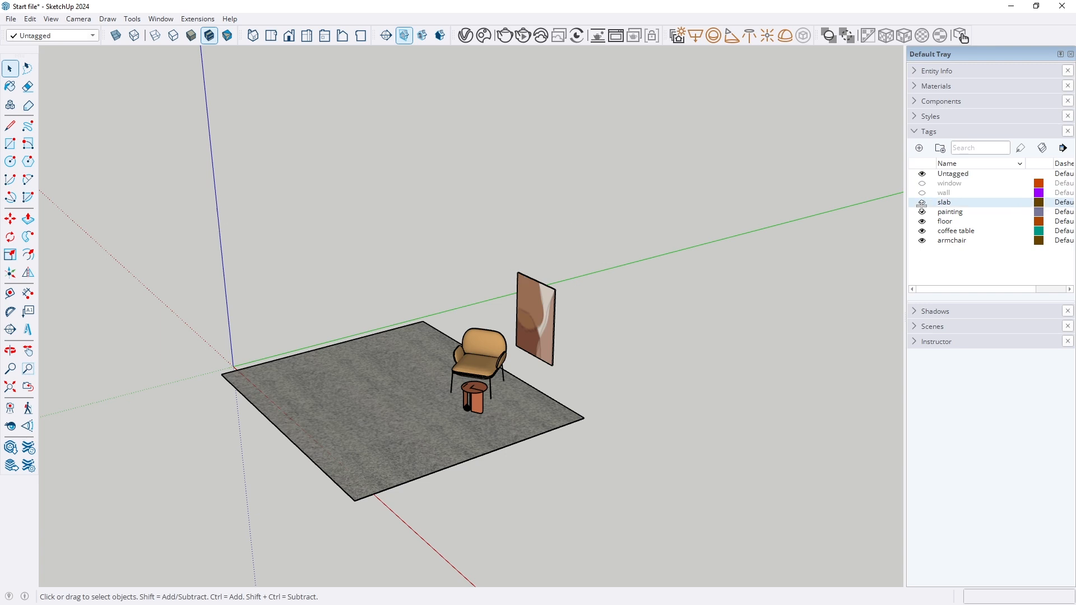
left_click(921, 212)
left_click(922, 221)
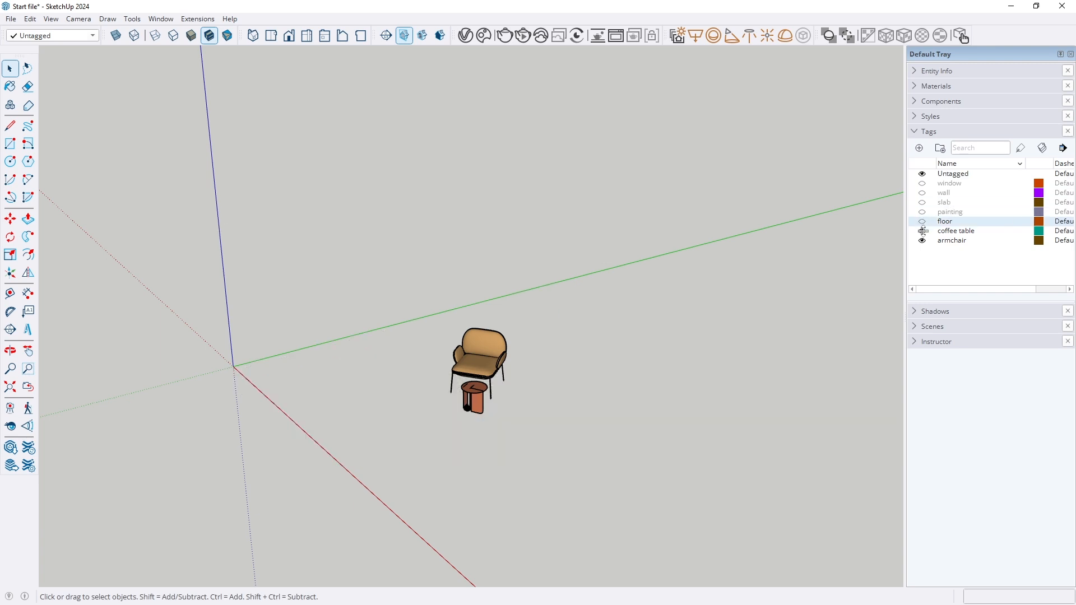
left_click(922, 231)
left_click(921, 240)
Make all hidden tags visible again, from the armchair back up to the window
left_click(921, 240)
left_click(922, 231)
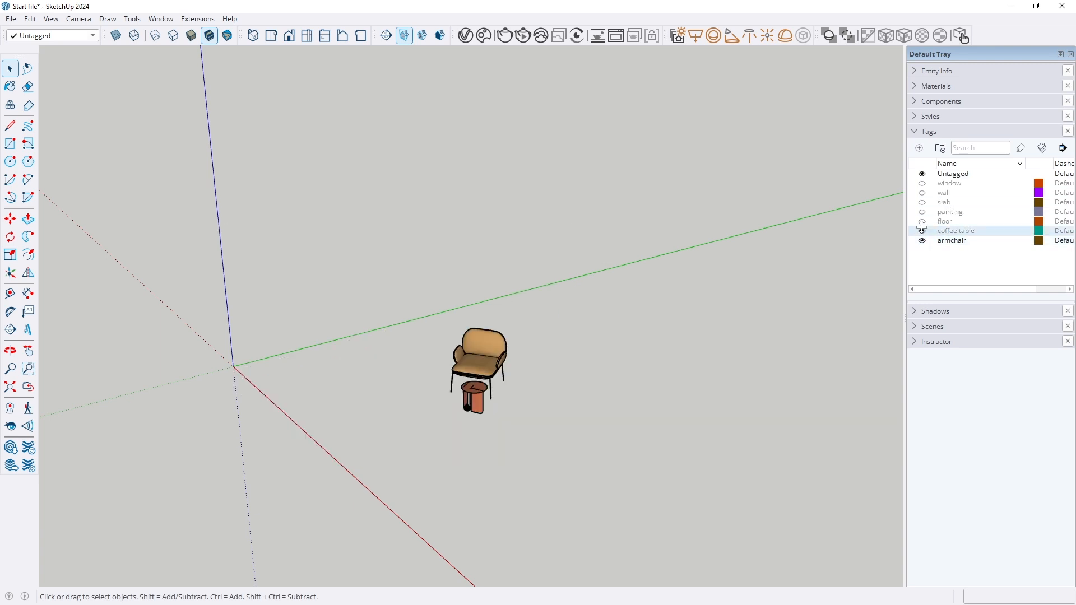
left_click(922, 221)
left_click(922, 212)
left_click(922, 203)
left_click(922, 193)
left_click(922, 184)
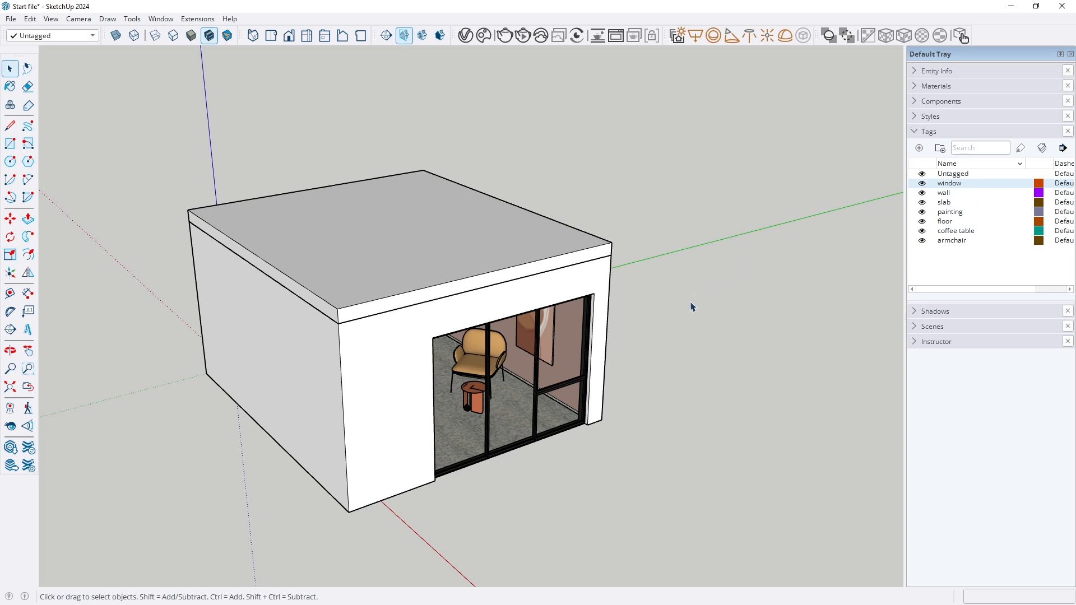
Examine the room's interior around the armchair and painting, as well as the building's exterior
scroll(440, 346, "down", 2)
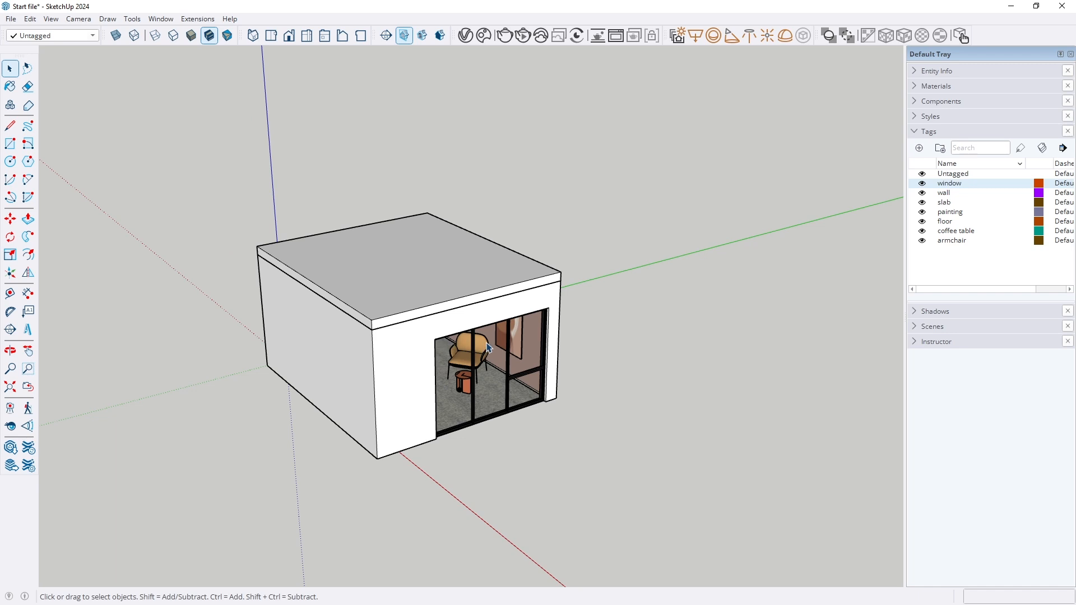
scroll(617, 358, "up", 10)
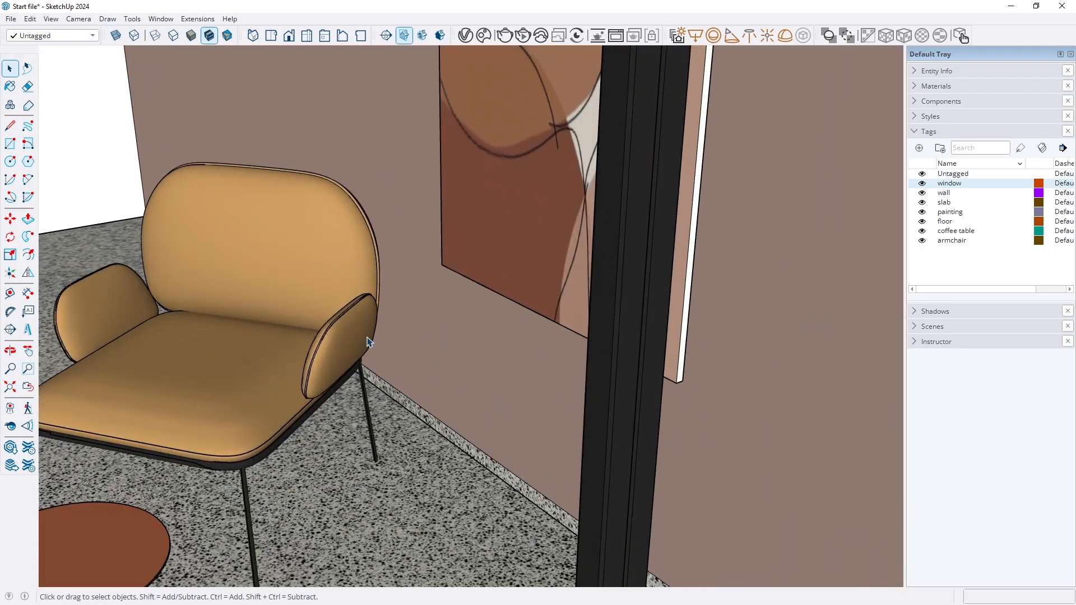
scroll(367, 342, "up", 1)
middle_click_drag(369, 341, 704, 268)
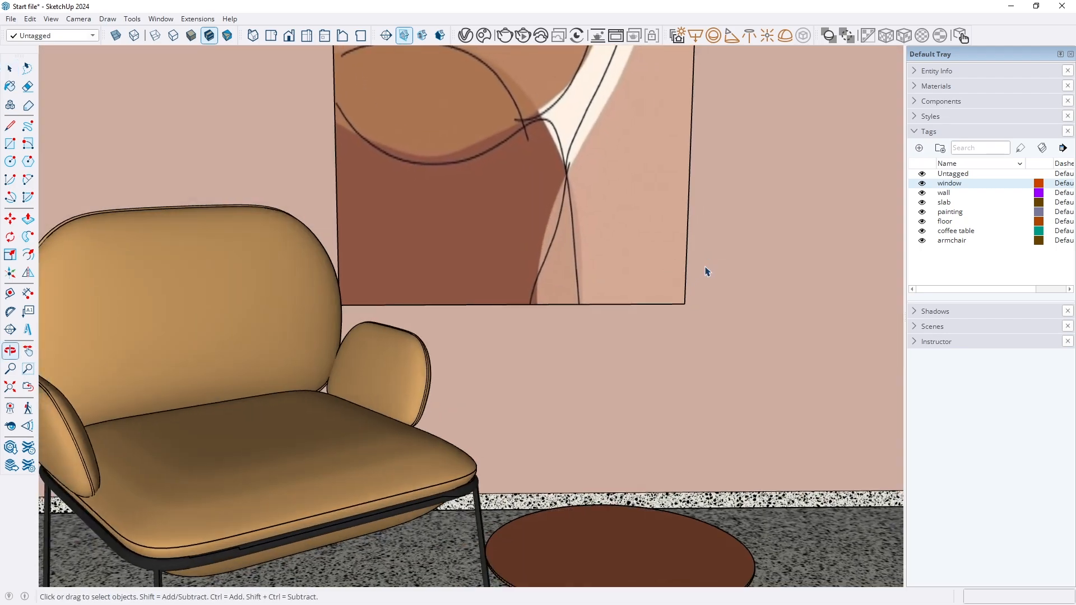
scroll(437, 429, "down", 5)
left_click(28, 387)
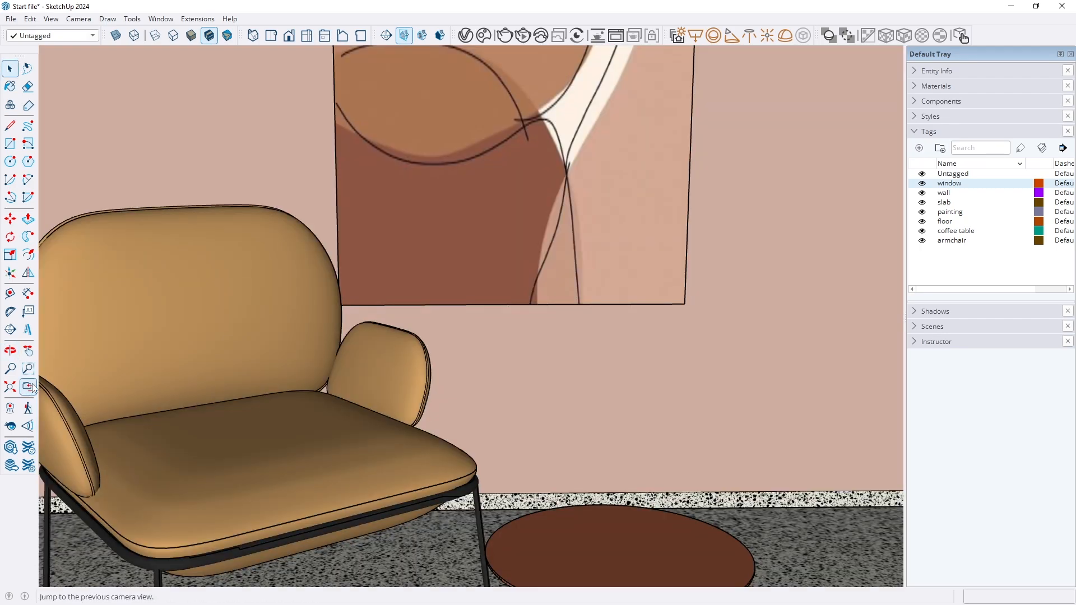
middle_click_drag(331, 363, 285, 386)
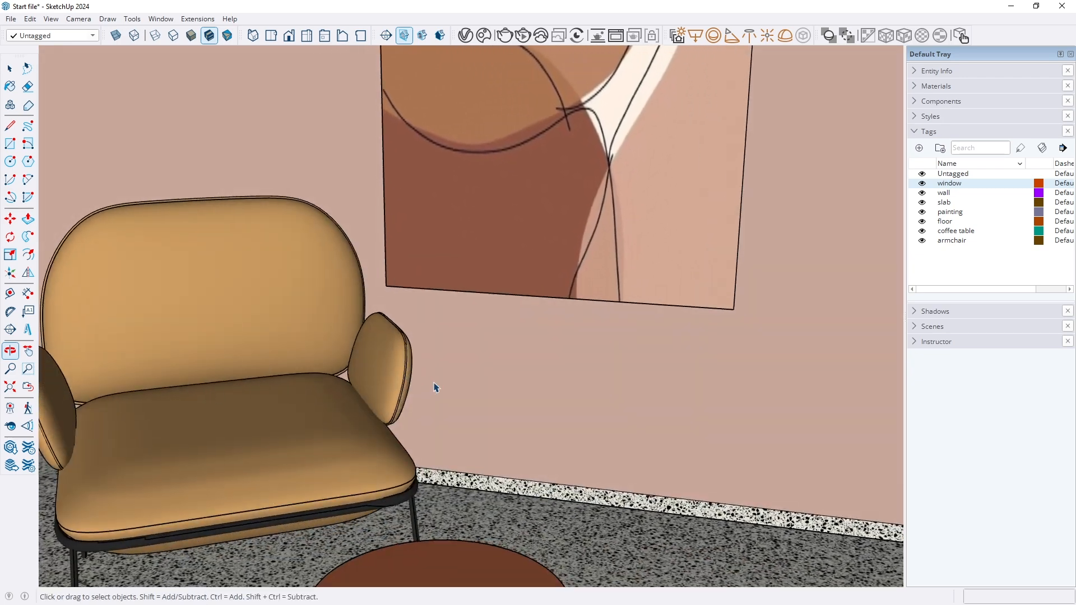
middle_click_drag(437, 387, 250, 394)
scroll(415, 379, "down", 4)
scroll(504, 392, "down", 10)
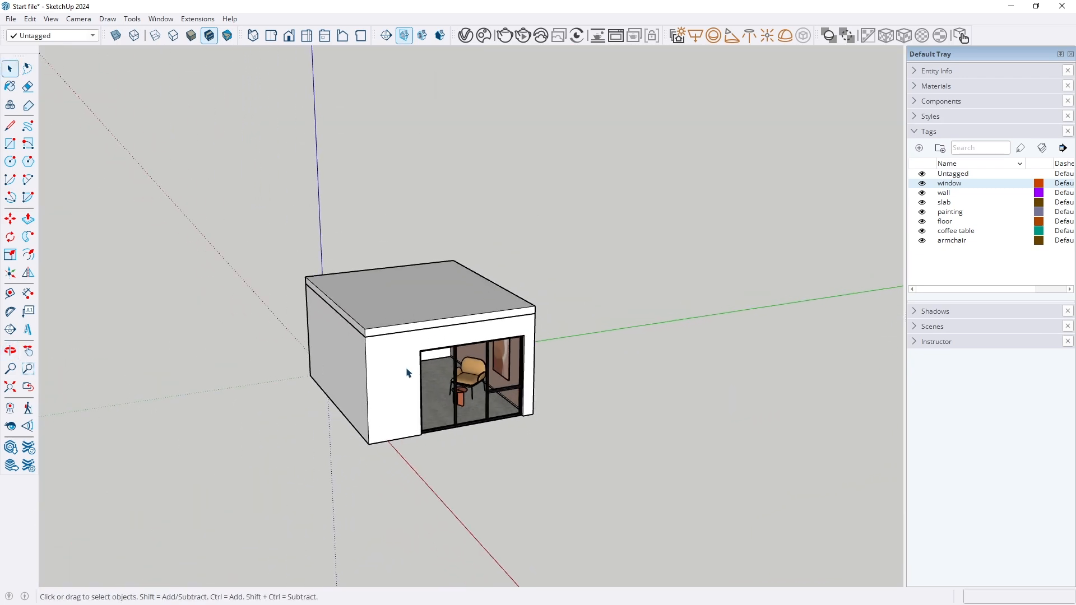
middle_click_drag(407, 372, 424, 351)
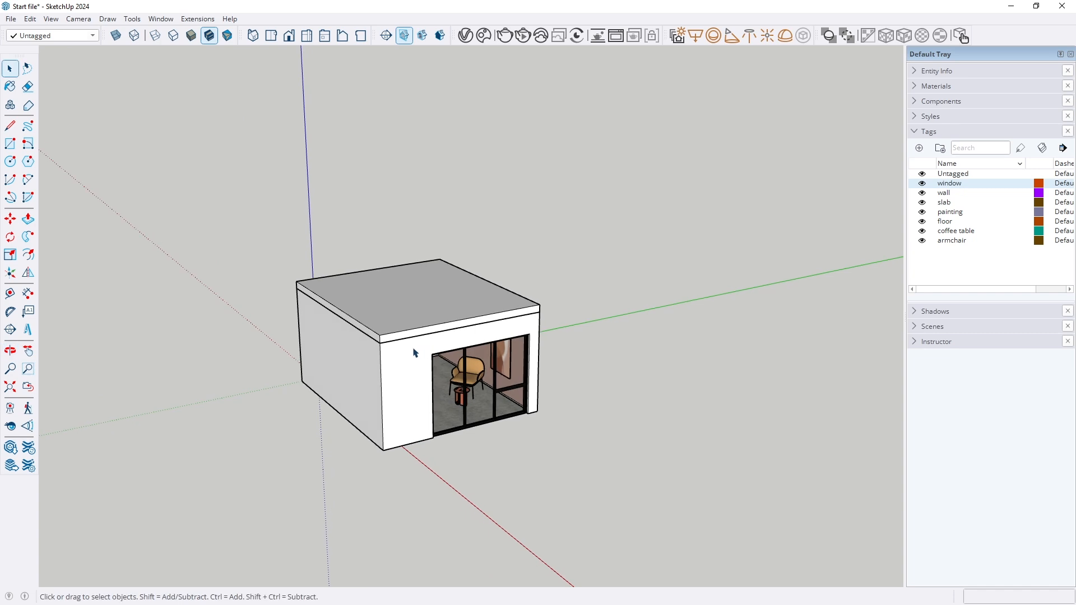
scroll(424, 351, "up", 3)
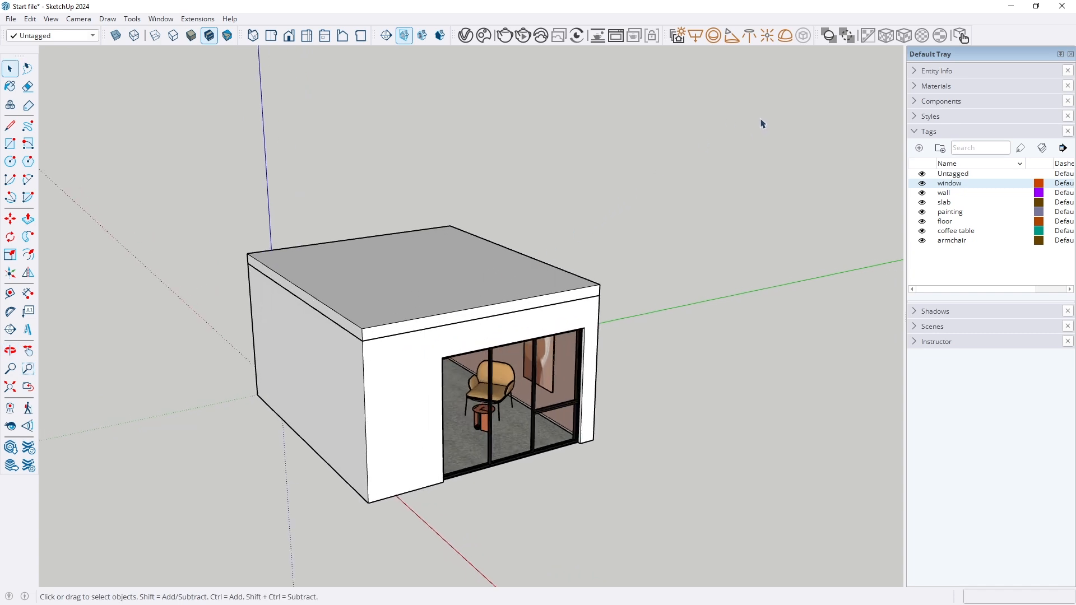
Switch the Section toolbar off and on again, and undock it so it floats over the model
right_click(1001, 37)
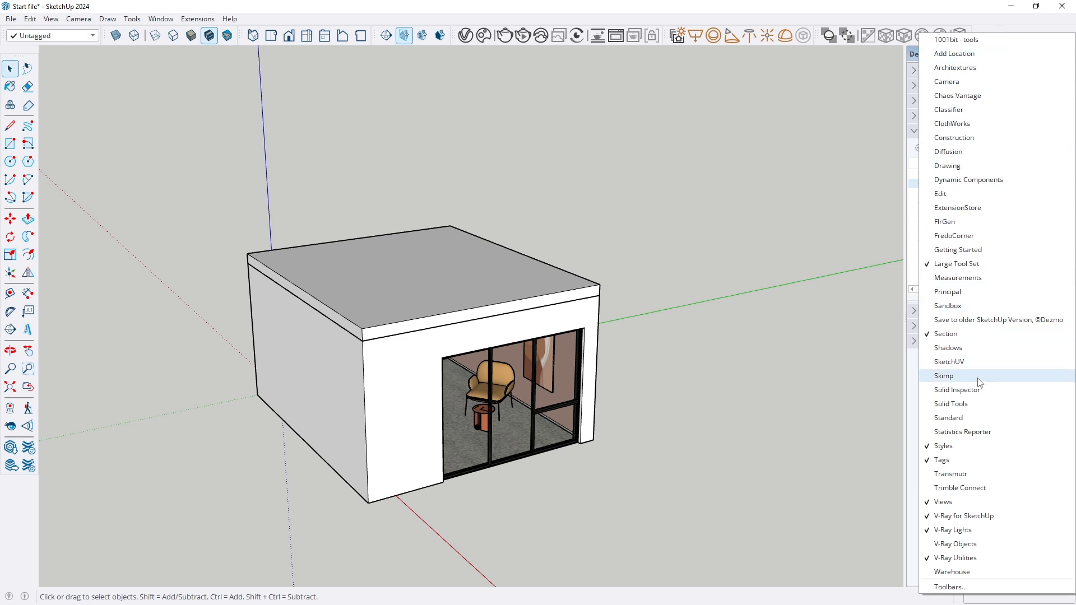
left_click(954, 335)
right_click(402, 35)
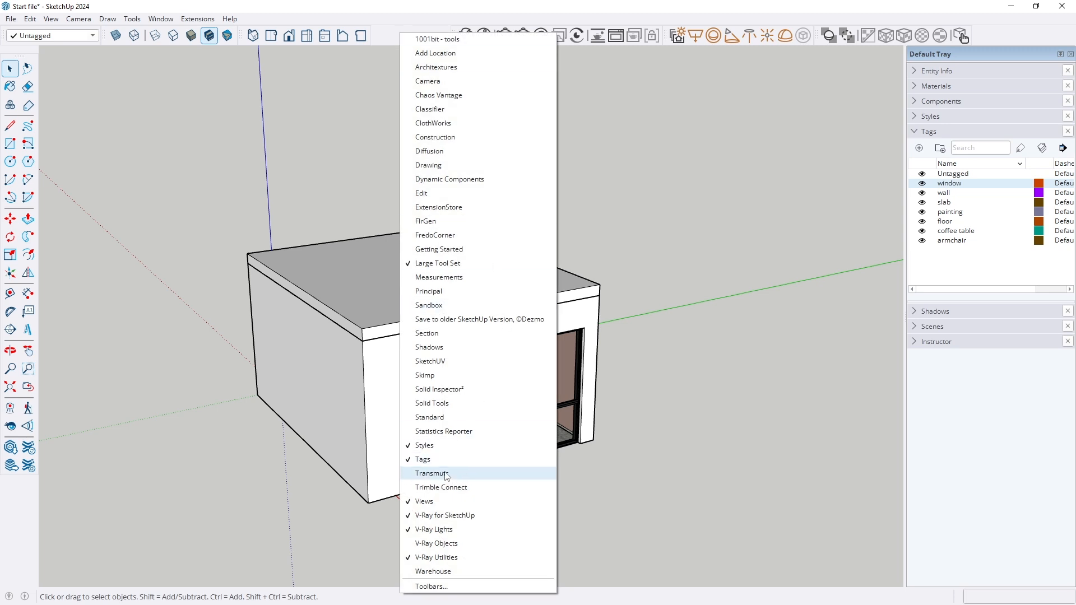
left_click(430, 335)
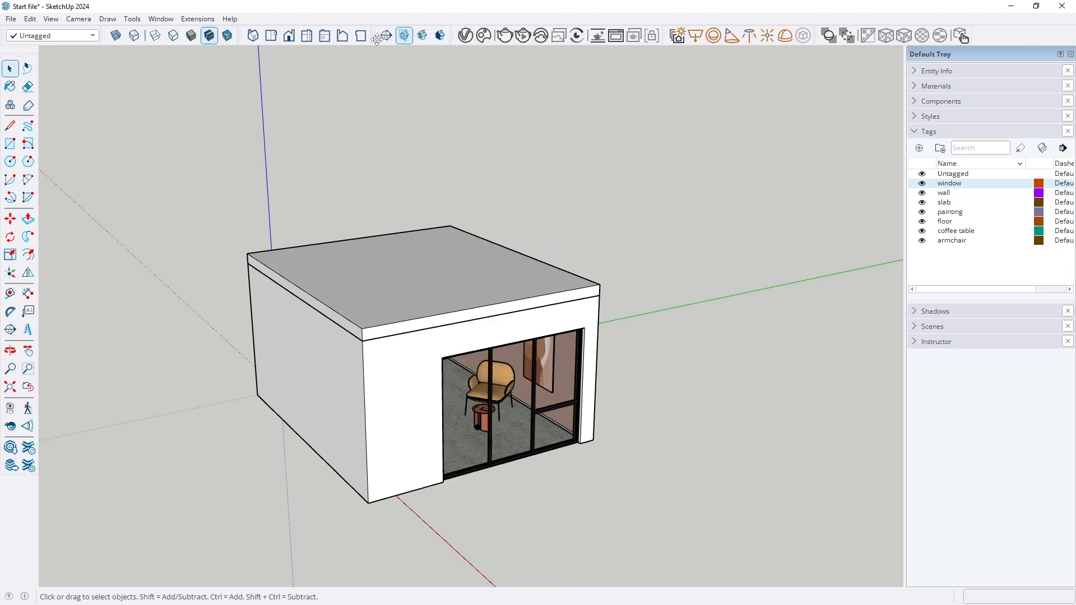
left_click_drag(376, 37, 369, 90)
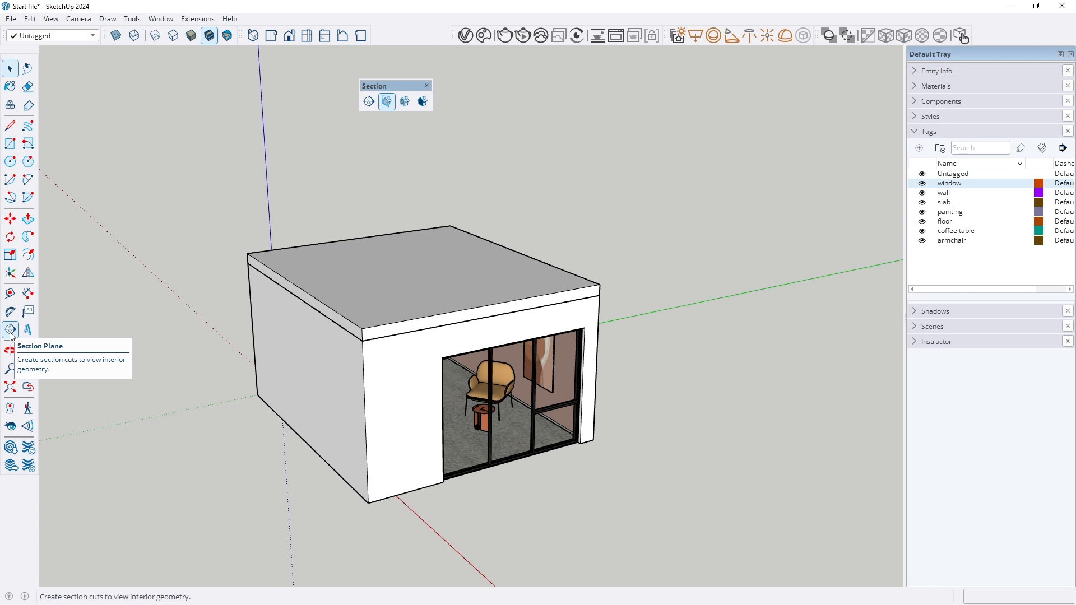
Place a section plane on the building's windowless side wall, accepting the default name and symbol
left_click(369, 102)
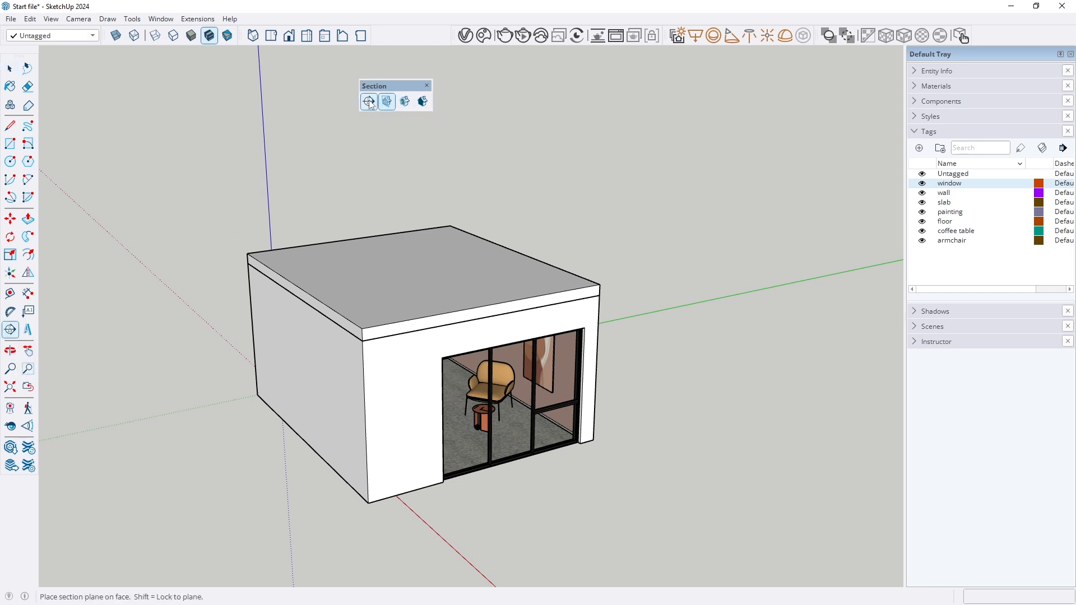
left_click(295, 359)
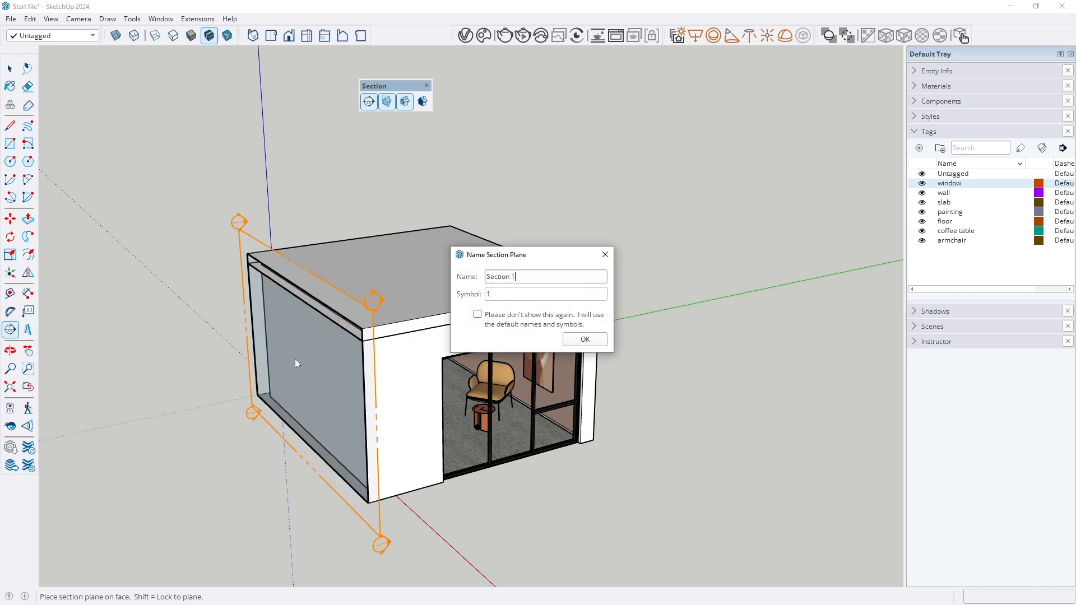
left_click(579, 340)
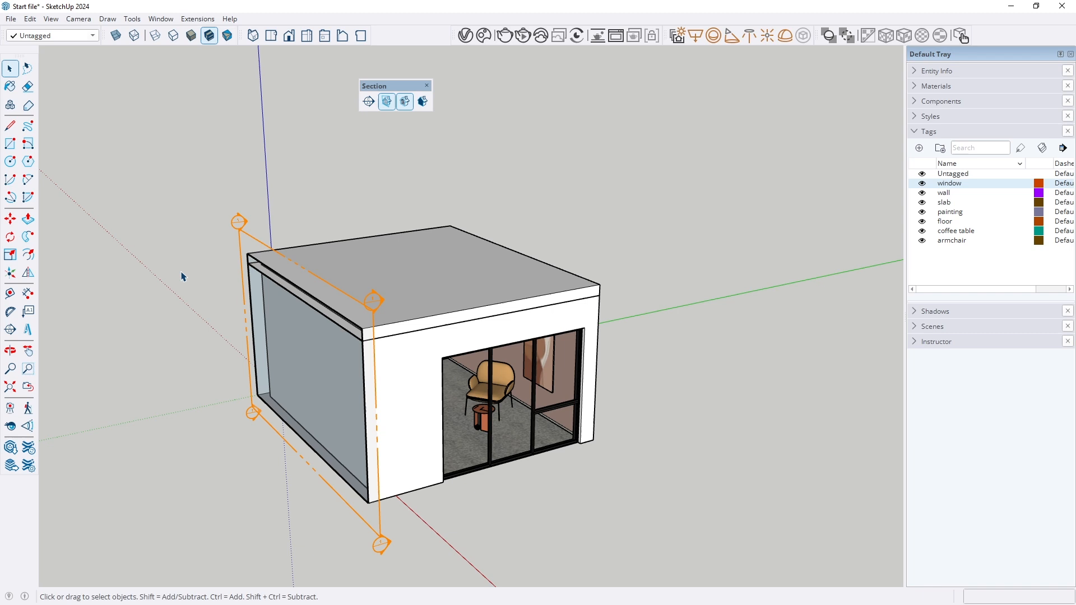
Move the section plane about 26.2 cm inward so it cuts past the side wall and exposes the interior
left_click(250, 238)
key("m")
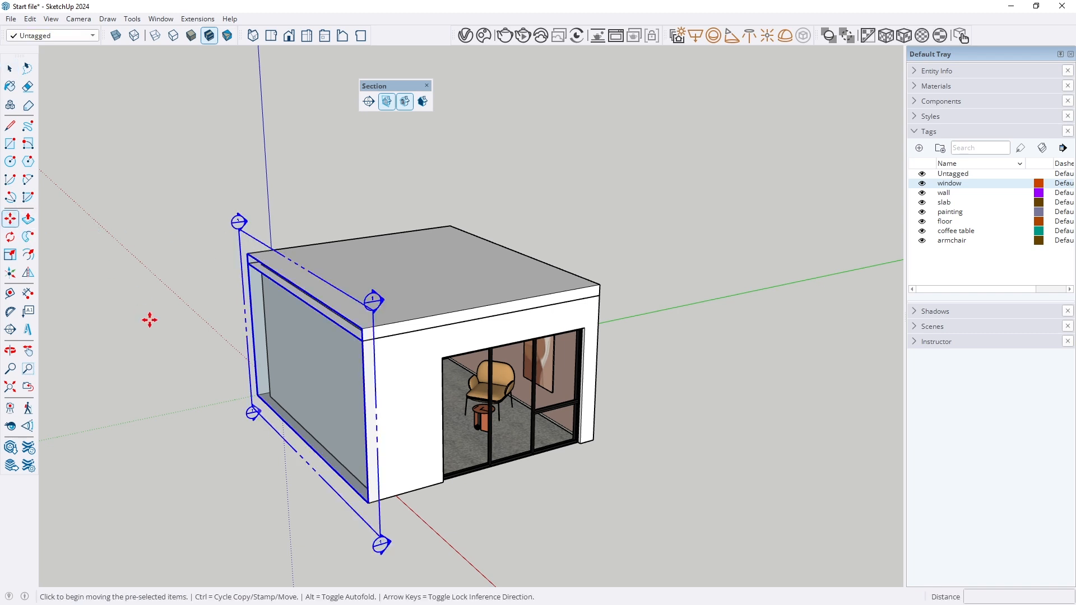
scroll(149, 320, "down", 1)
left_click(280, 523)
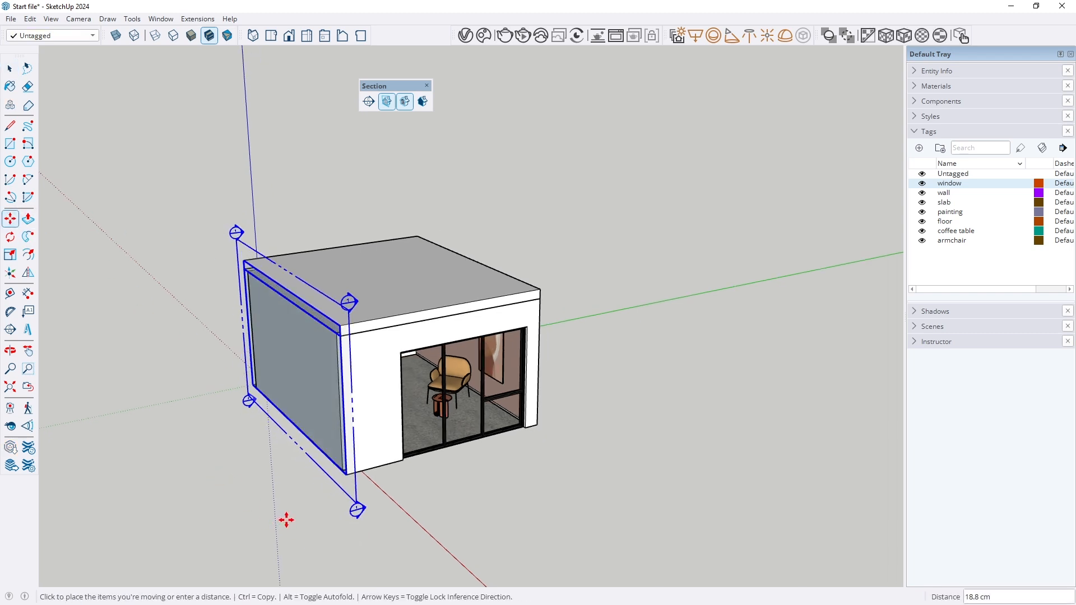
left_click(288, 516)
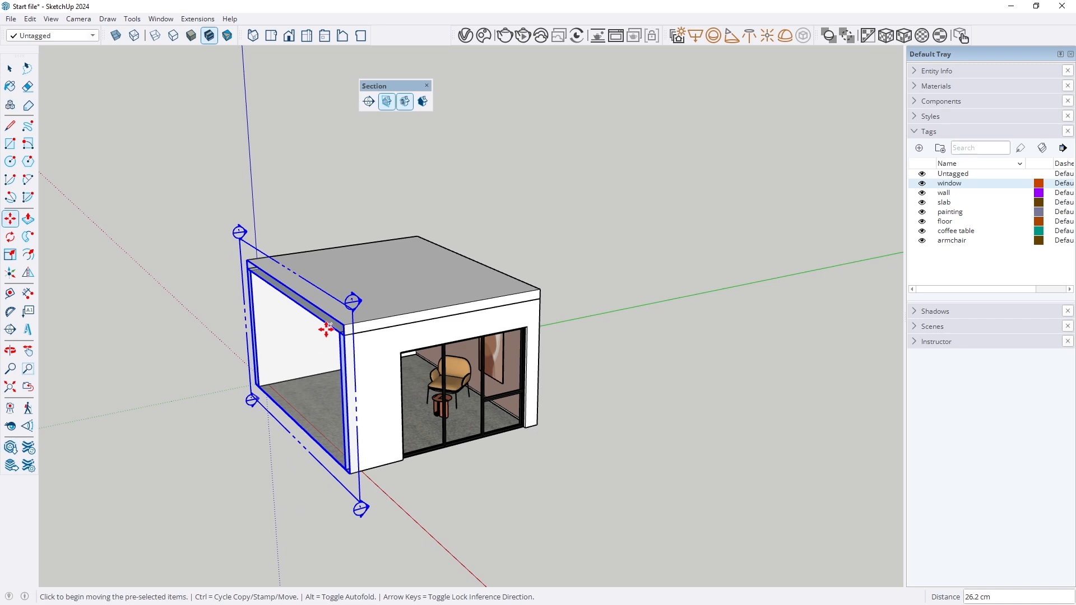
View the cut room from its open side and turn off the display of section planes
middle_click_drag(317, 324, 633, 268)
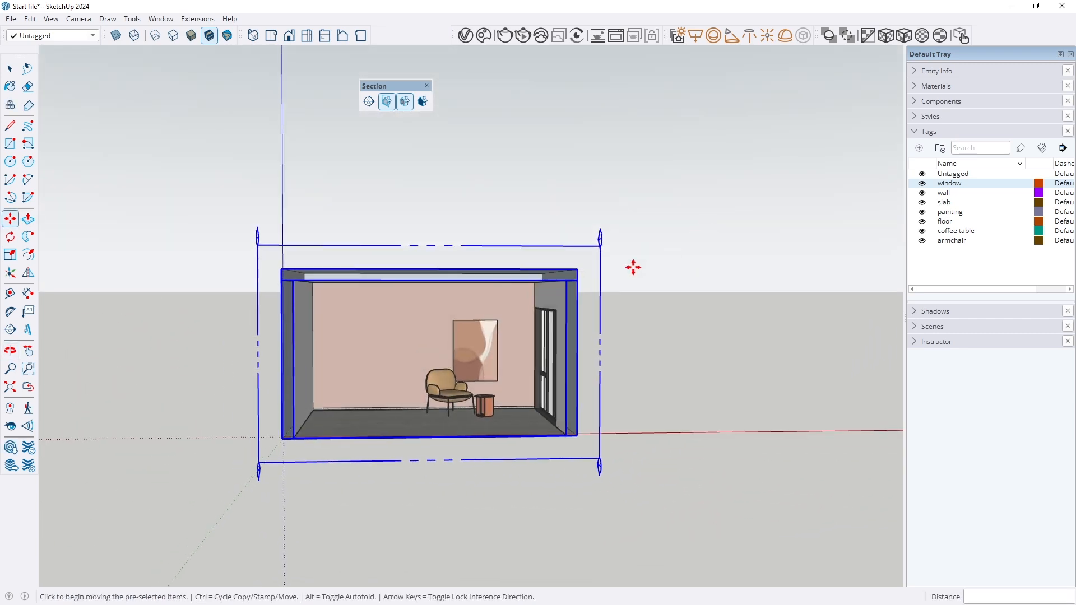
scroll(478, 386, "up", 3)
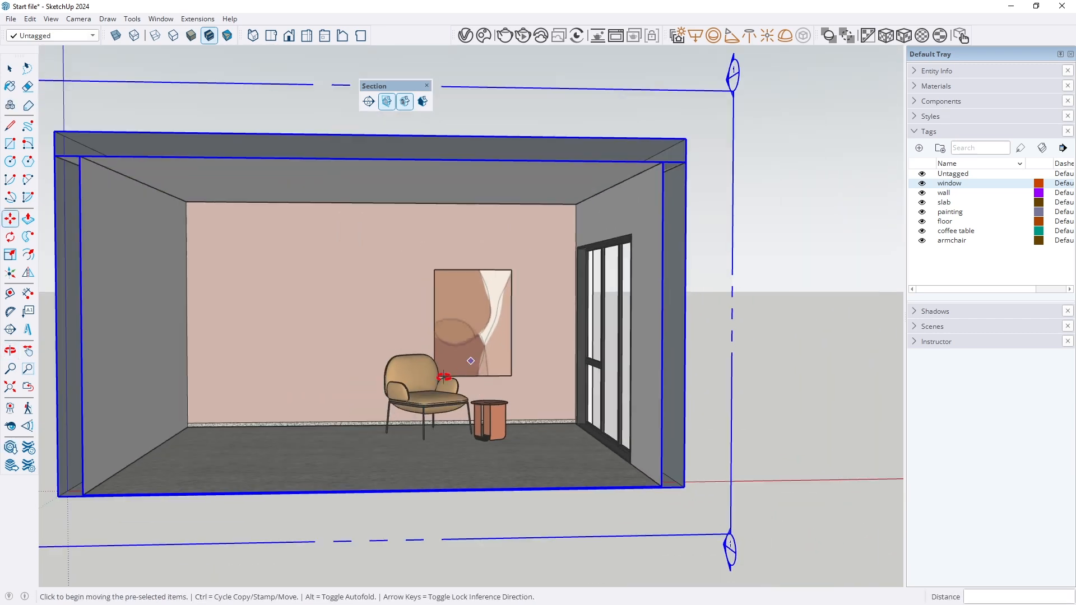
scroll(443, 377, "down", 4)
middle_click_drag(444, 377, 413, 360)
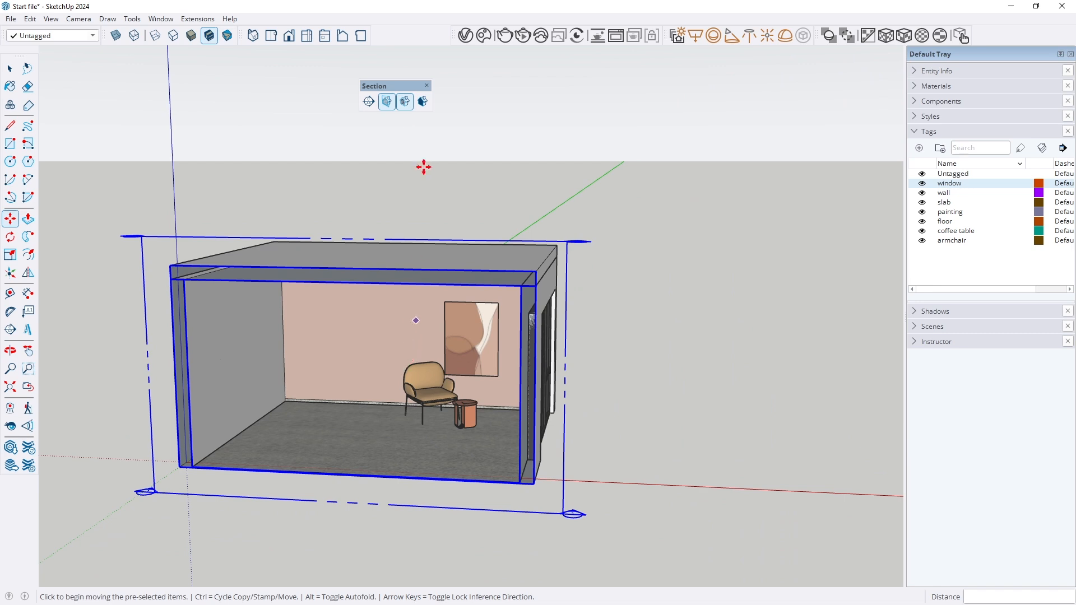
left_click(386, 102)
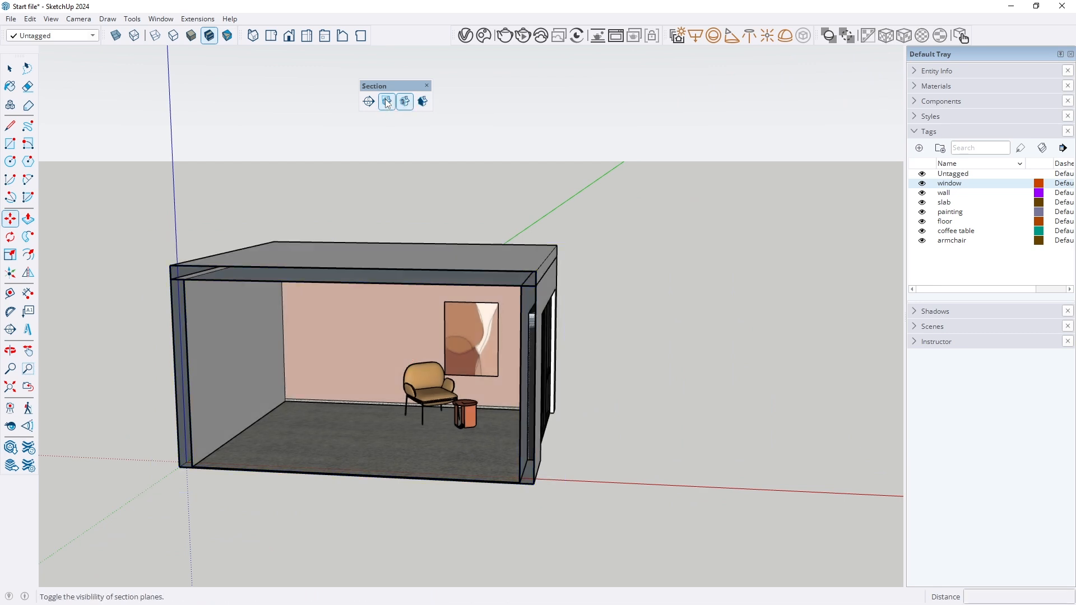
left_click(386, 102)
left_click(386, 101)
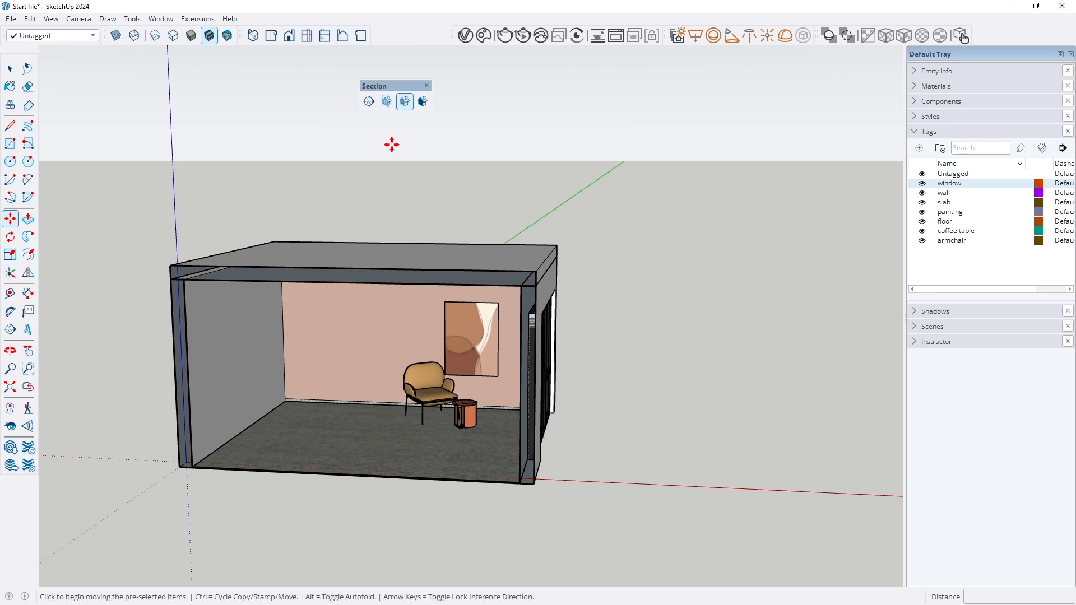
Toggle the section cut off and on, and turn on the section fill for the cut walls and slab
left_click(404, 102)
left_click(404, 102)
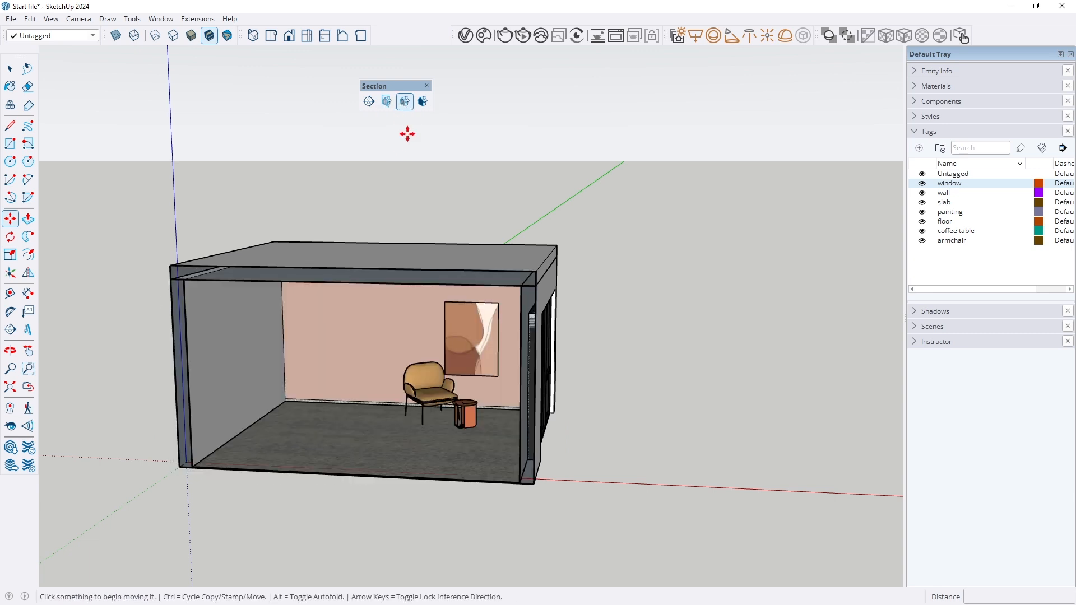
left_click(422, 101)
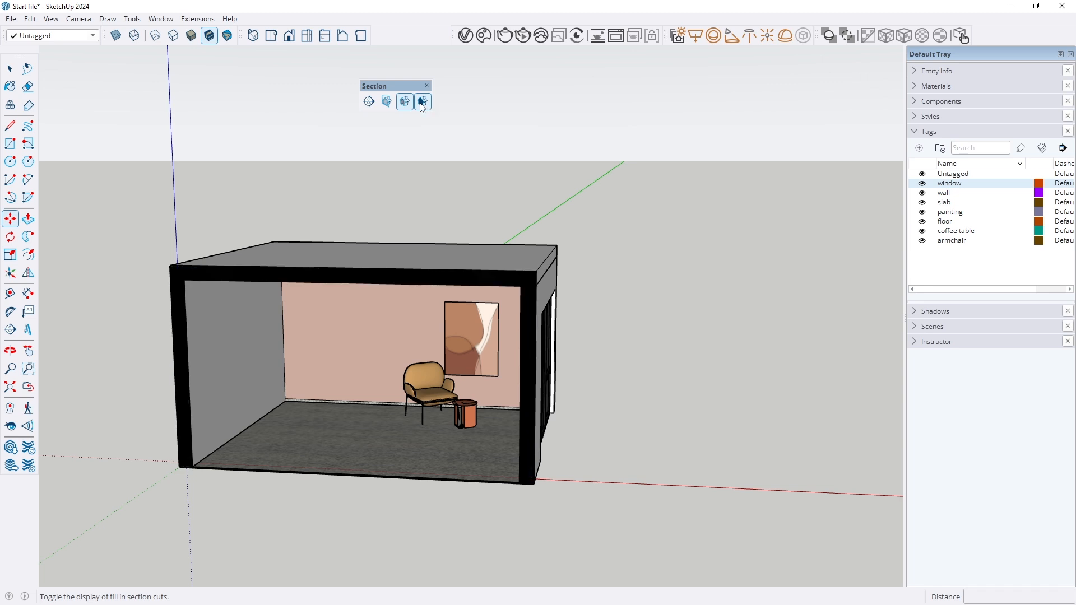
Toggle the section fill of the cut walls and slab off and back on
left_click(422, 102)
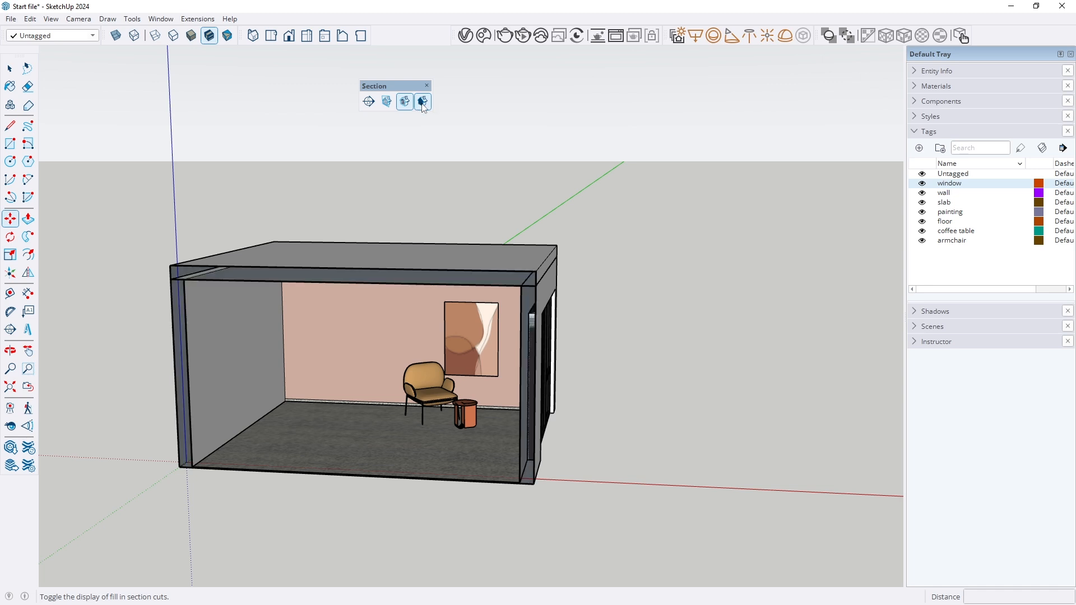
left_click(422, 102)
left_click(422, 102)
left_click(423, 105)
Bring the camera inside the cut room for a close view of the armchair, coffee table, painting and window wall
scroll(437, 382, "up", 3)
mouse_move(437, 382)
middle_mouse_down()
mouse_move(498, 358)
mouse_move(415, 375)
mouse_move(452, 353)
middle_mouse_up()
scroll(492, 364, "up", 6)
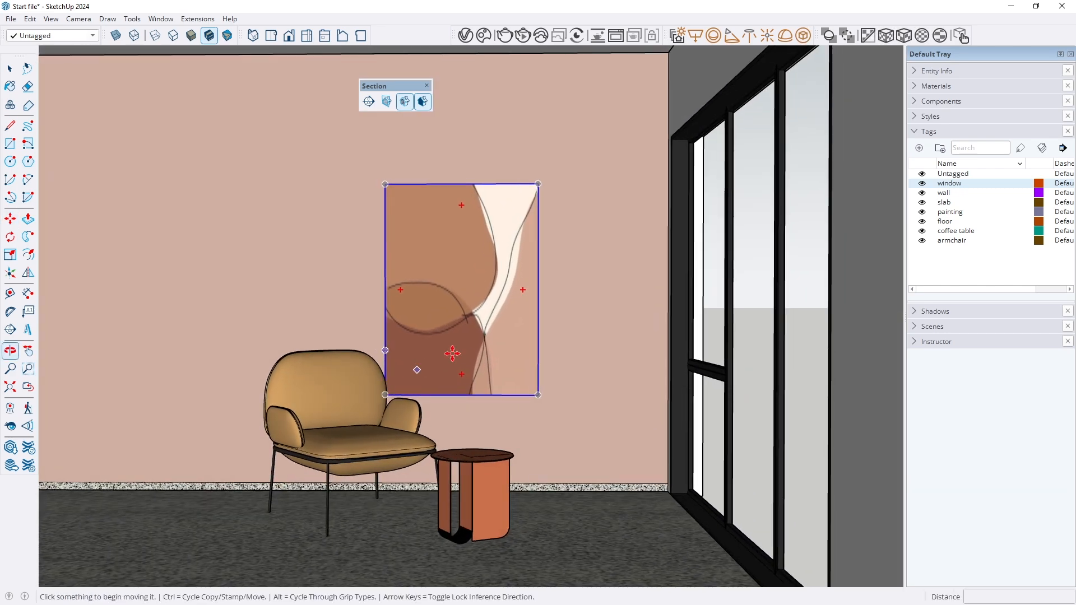
scroll(498, 312, "down", 1)
scroll(386, 485, "up", 2)
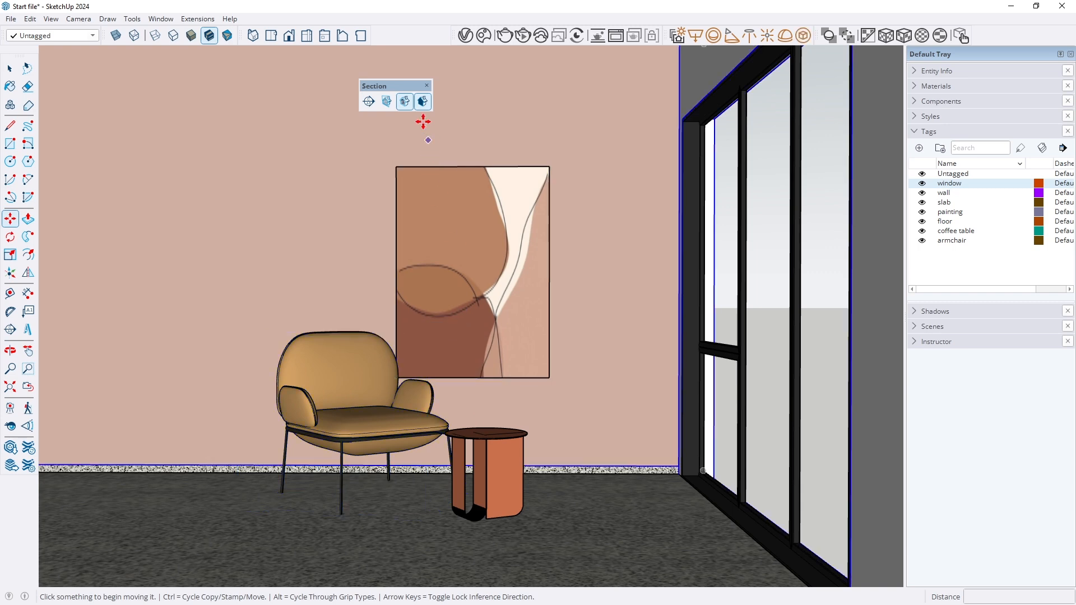
Dock the Section toolbar above the model, and display the V-Ray Objects toolbar docked in the same row
left_click_drag(395, 88, 399, 36)
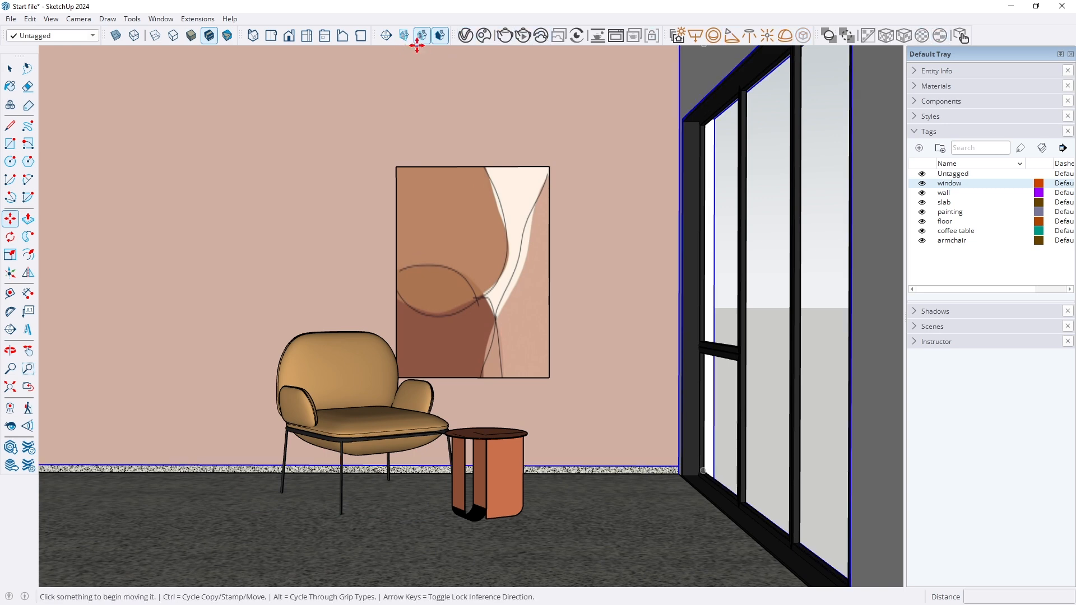
right_click(990, 38)
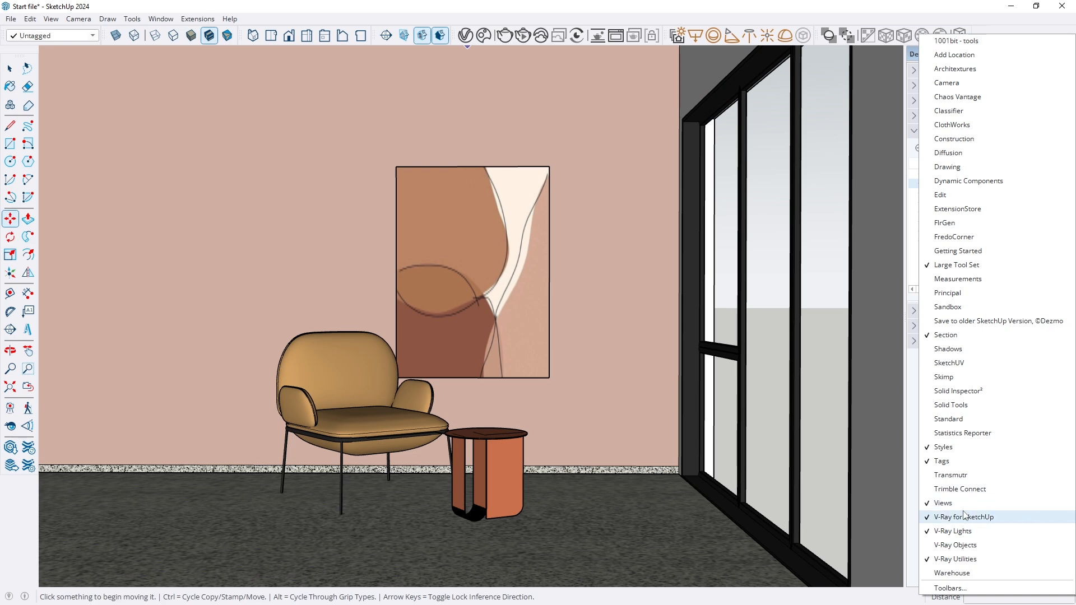
left_click(955, 545)
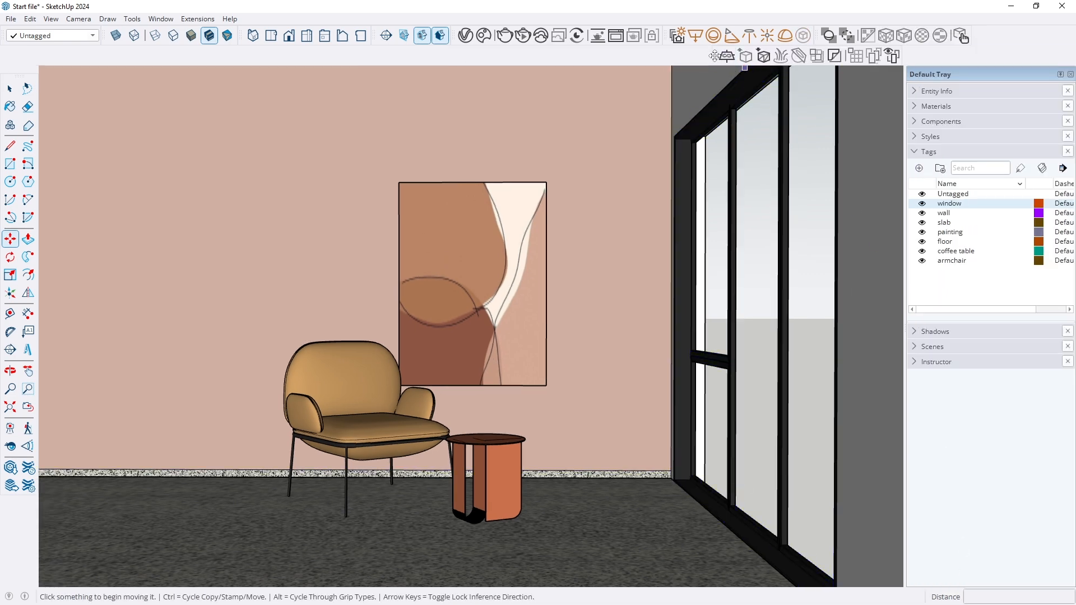
left_click_drag(713, 55, 863, 35)
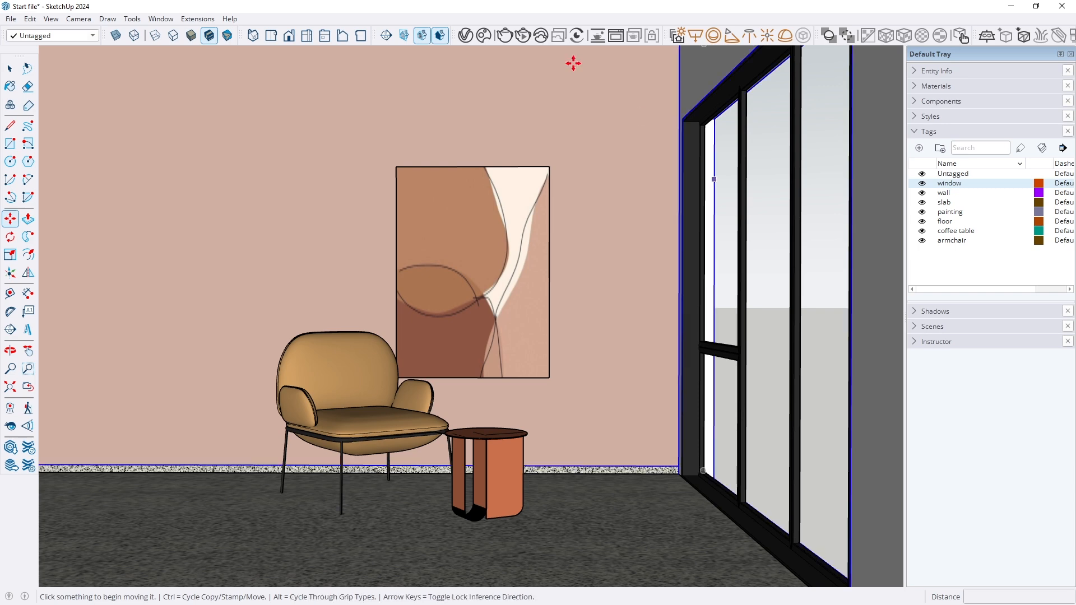
Open the render settings in the V-Ray Asset Editor and enable Safe Frame under Render Output
left_click(464, 39)
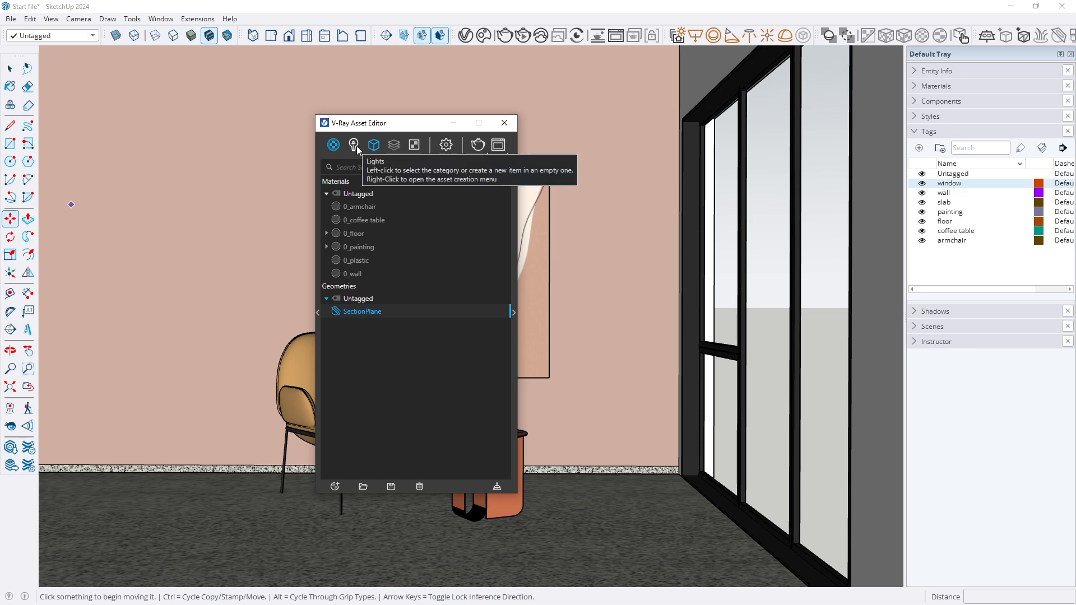
left_click(446, 147)
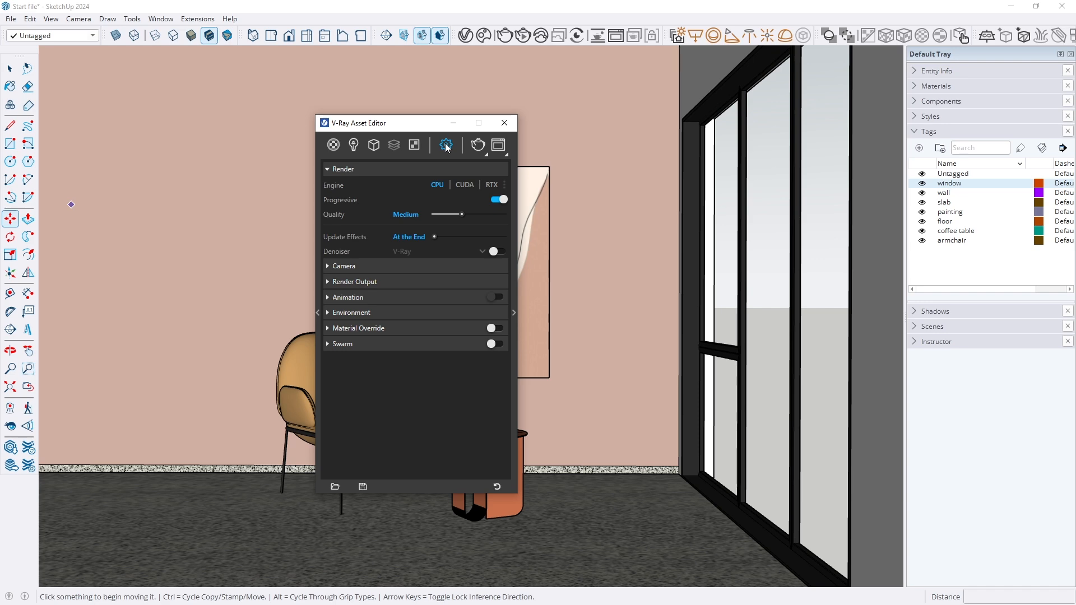
left_click_drag(369, 133, 118, 145)
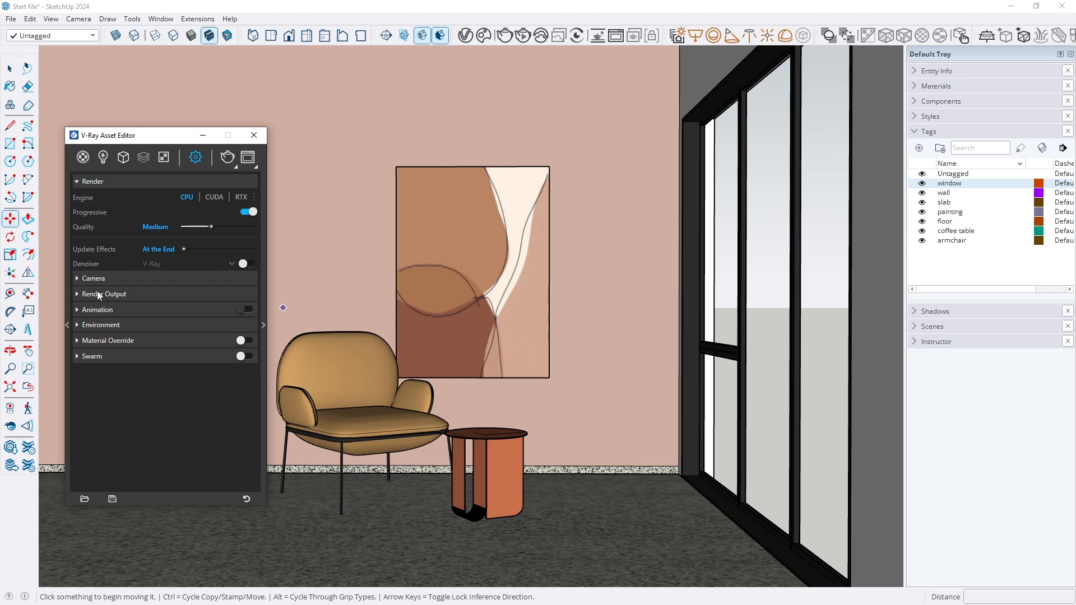
left_click(77, 294)
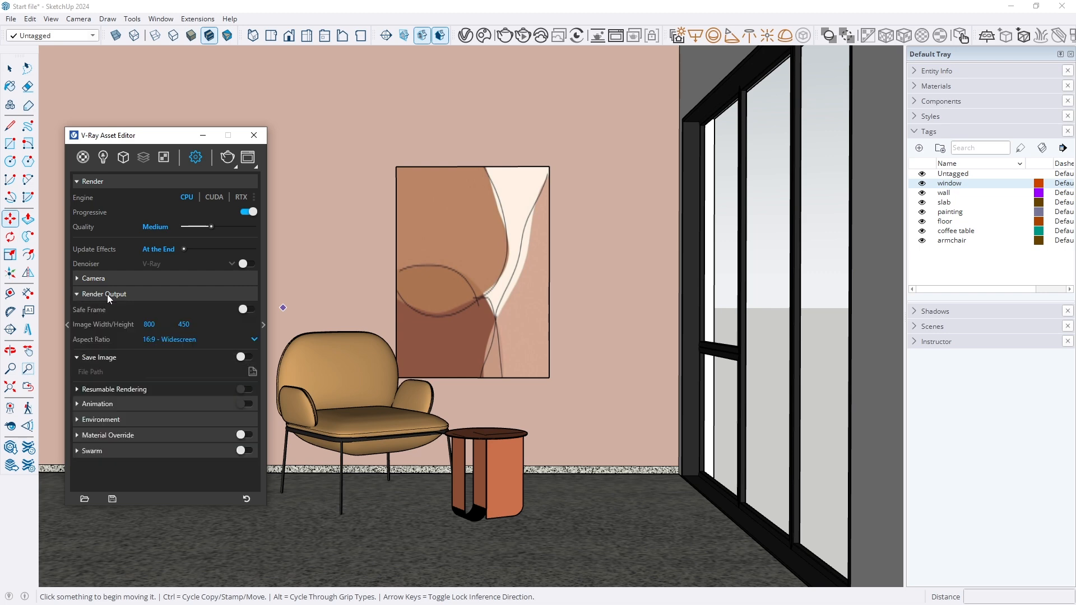
left_click(245, 311)
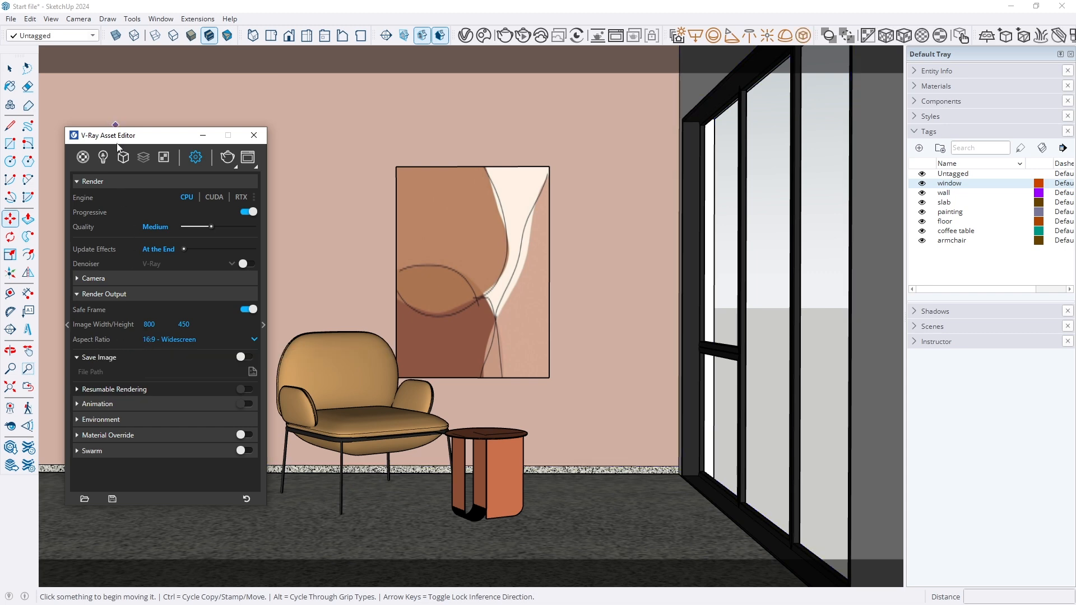
Set the render output's aspect ratio to 1:1 - Square and minimize the V-Ray Asset Editor
left_click_drag(120, 141, 358, 167)
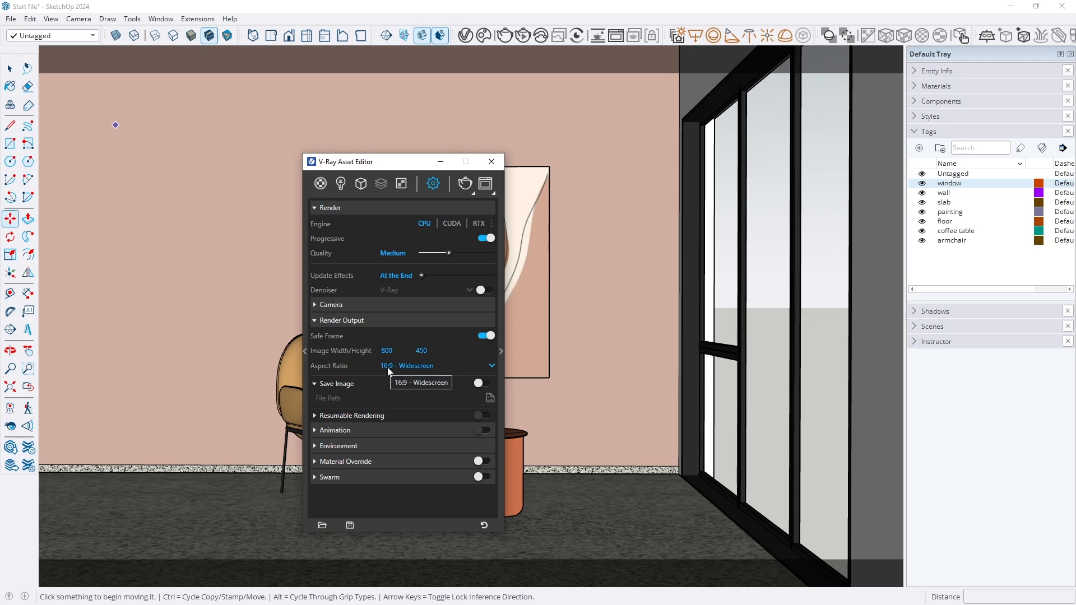
left_click_drag(340, 166, 624, 159)
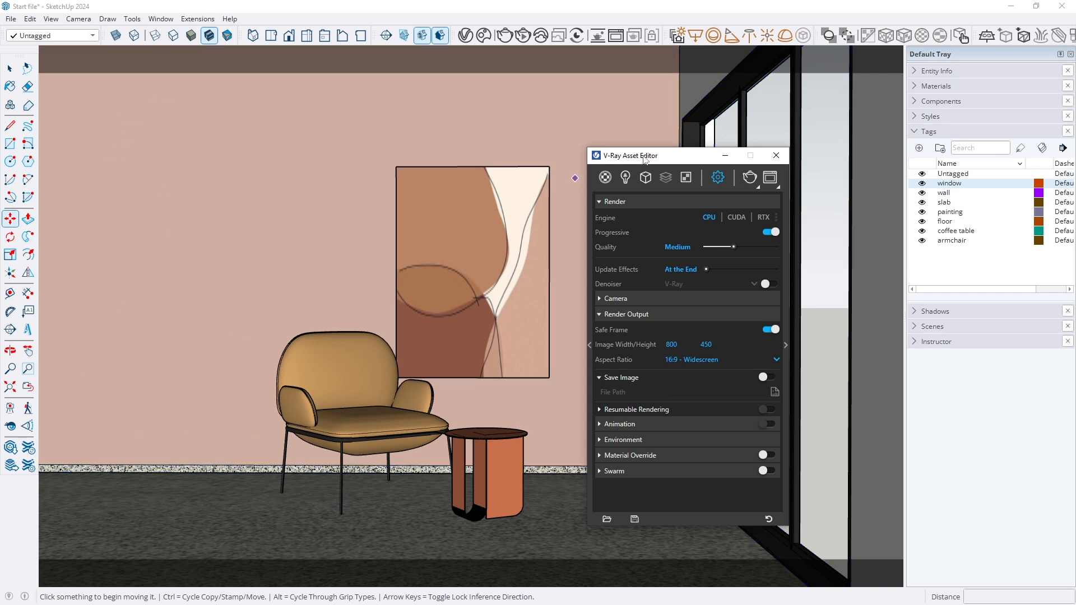
left_click_drag(736, 155, 459, 254)
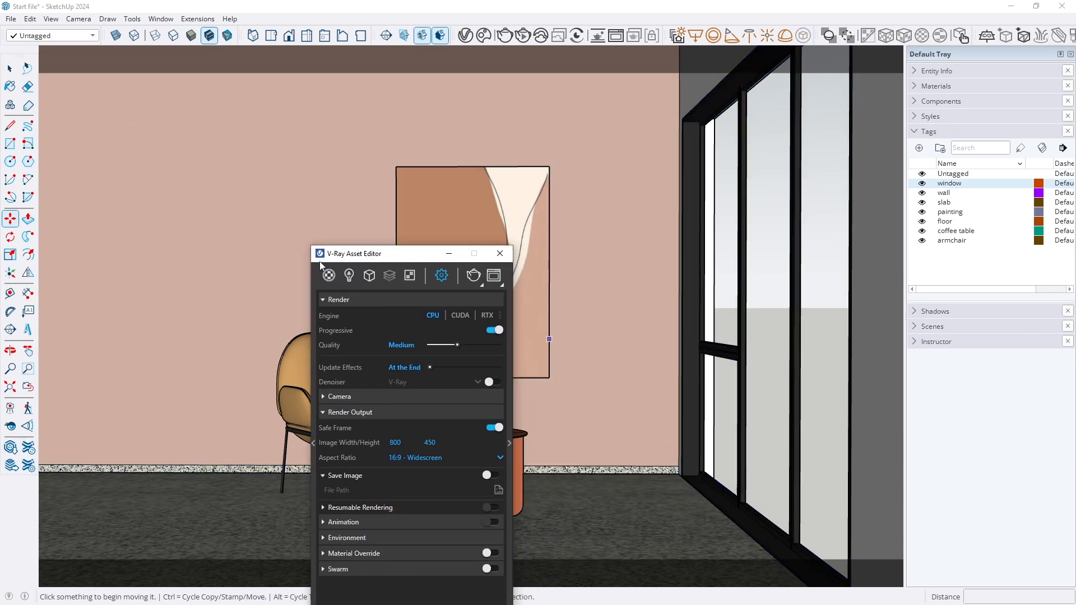
left_click_drag(332, 257, 608, 121)
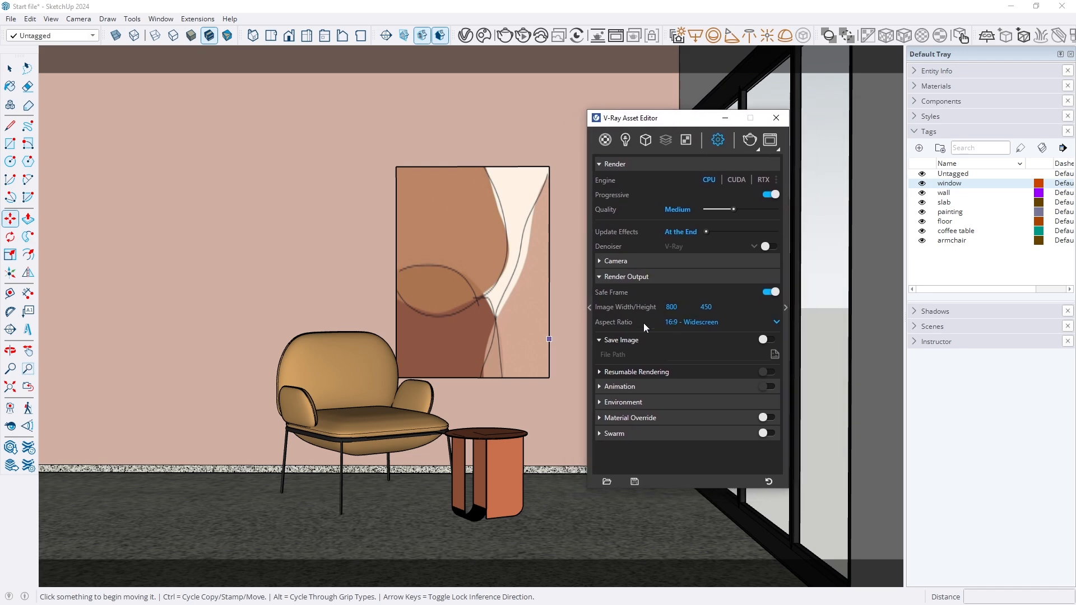
left_click(697, 321)
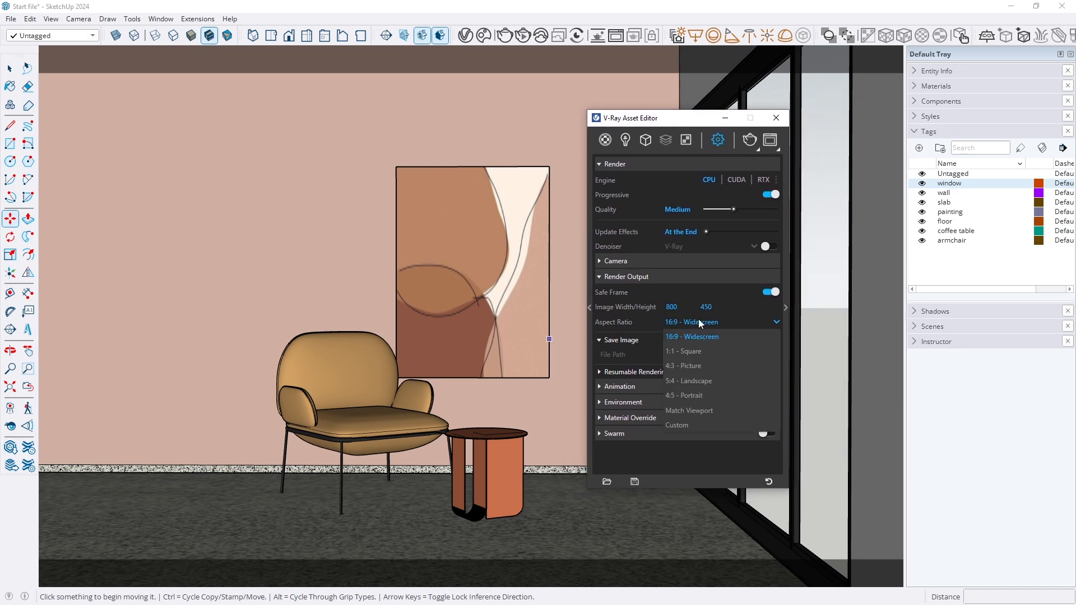
left_click(694, 352)
left_click(725, 119)
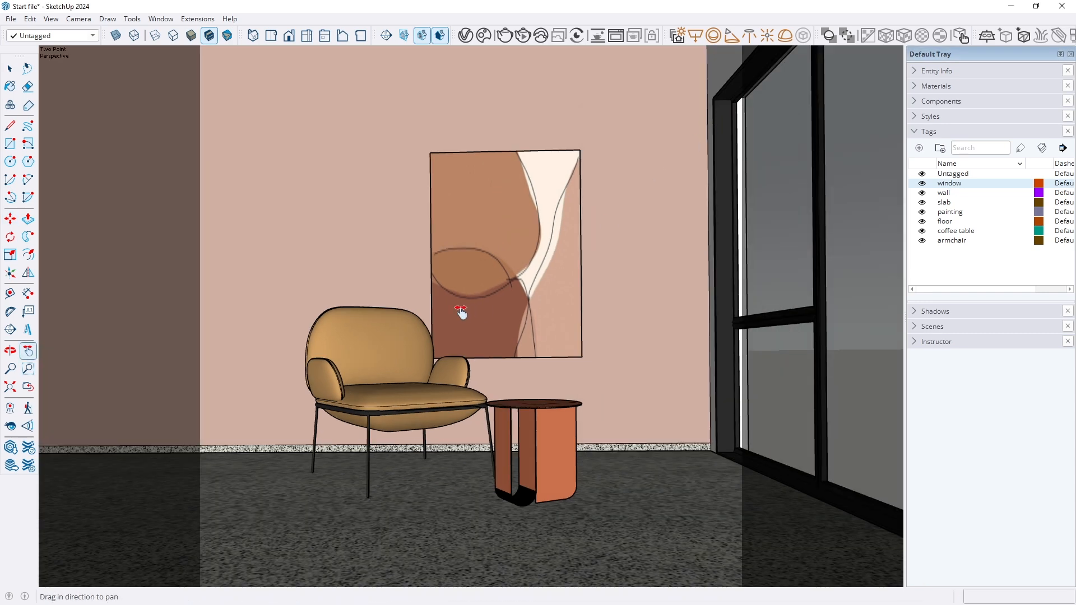
Frame the armchair, coffee table and painting inside the square safe frame
middle_click_drag(459, 310, 369, 301)
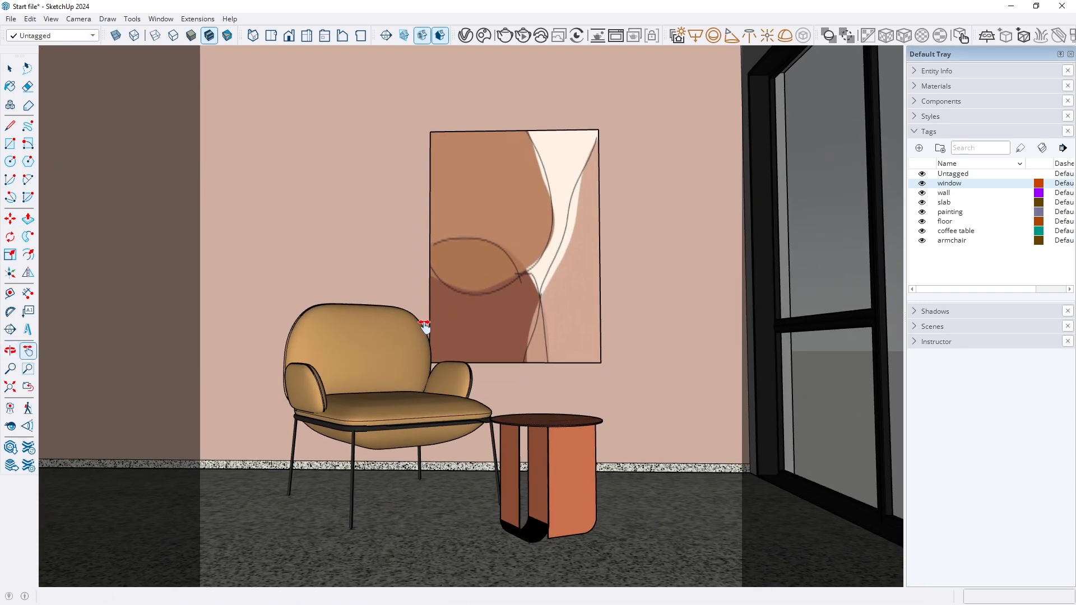
middle_click_drag(425, 327, 443, 312)
scroll(496, 343, "up", 1)
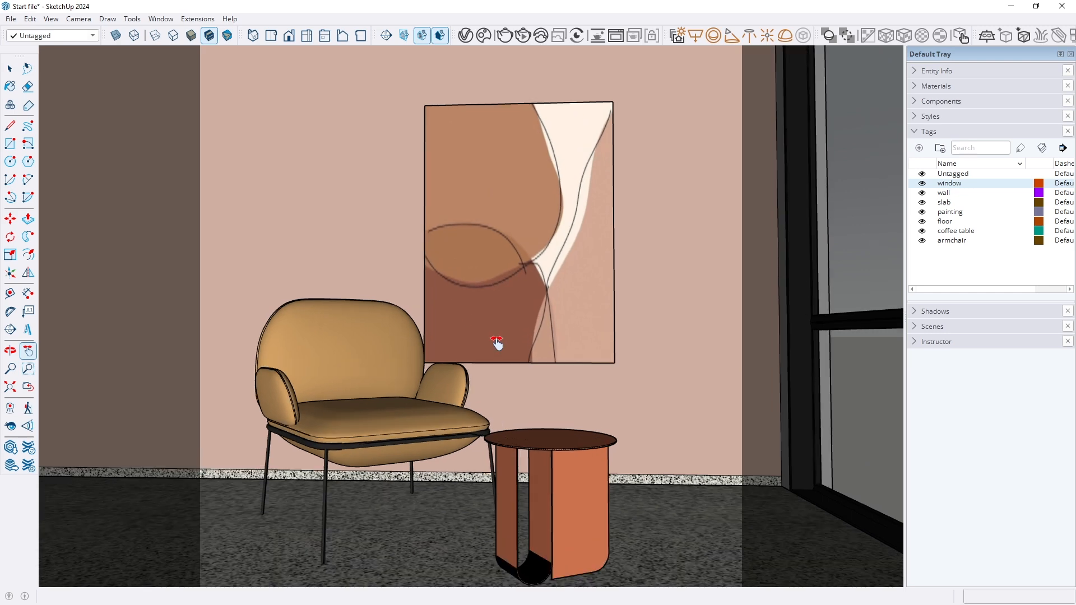
scroll(496, 343, "down", 1)
scroll(497, 414, "up", 1)
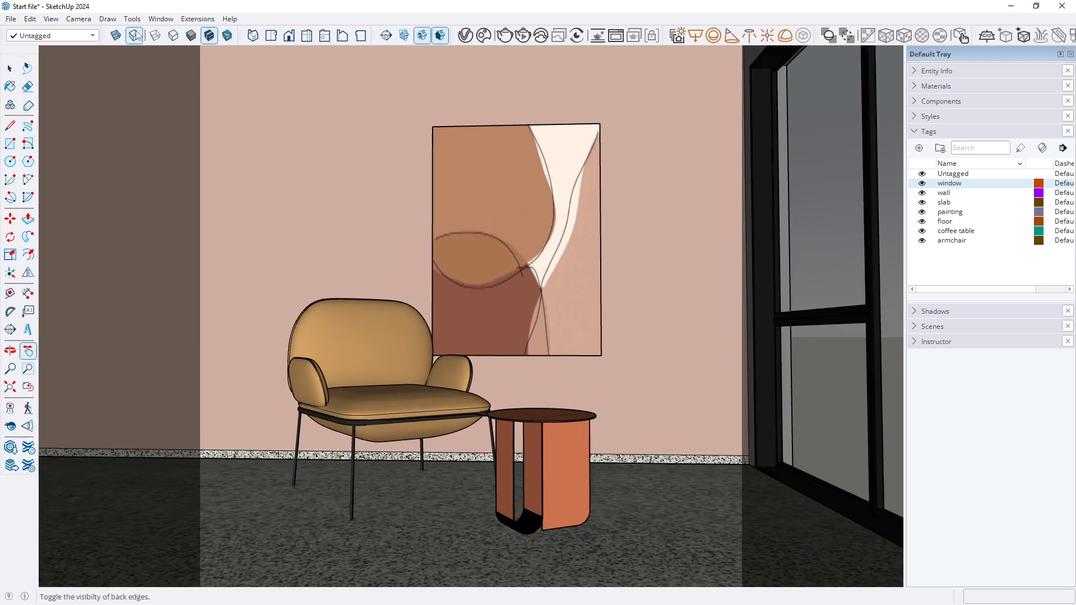
Widen the camera's field of view to about 50 degrees
left_click(89, 21)
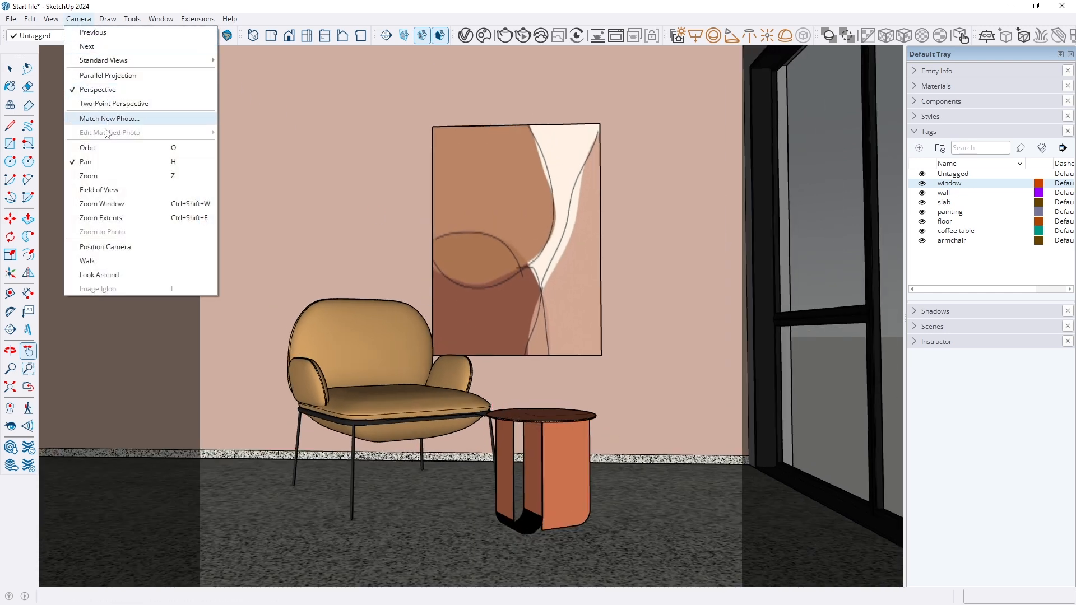
left_click(101, 191)
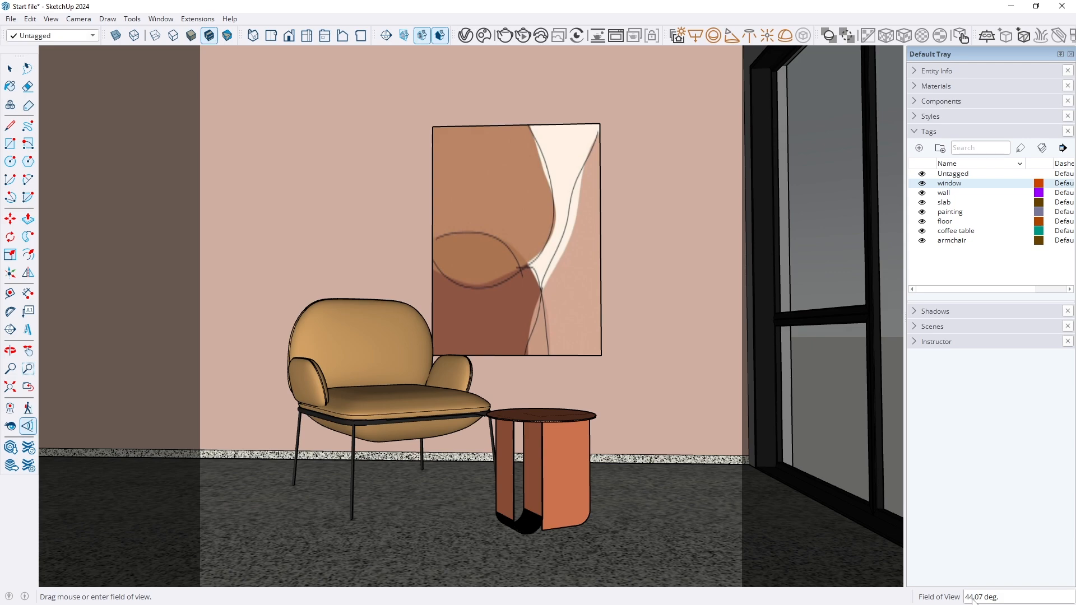
left_click_drag(483, 343, 548, 398)
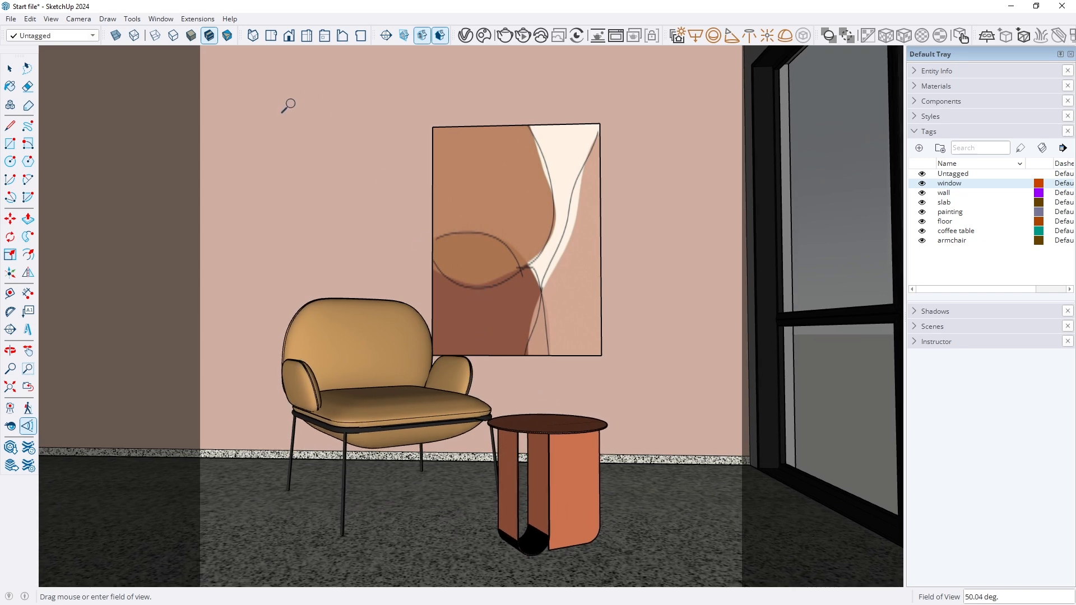
Switch the camera to Two-Point Perspective and refine the framing of the armchair, table and painting in the safe frame
key("o")
mouse_move(446, 308)
left_mouse_down()
mouse_move(450, 297)
mouse_move(420, 304)
mouse_move(506, 305)
mouse_move(483, 308)
left_mouse_up()
middle_click_drag(483, 307, 480, 307)
left_click(83, 20)
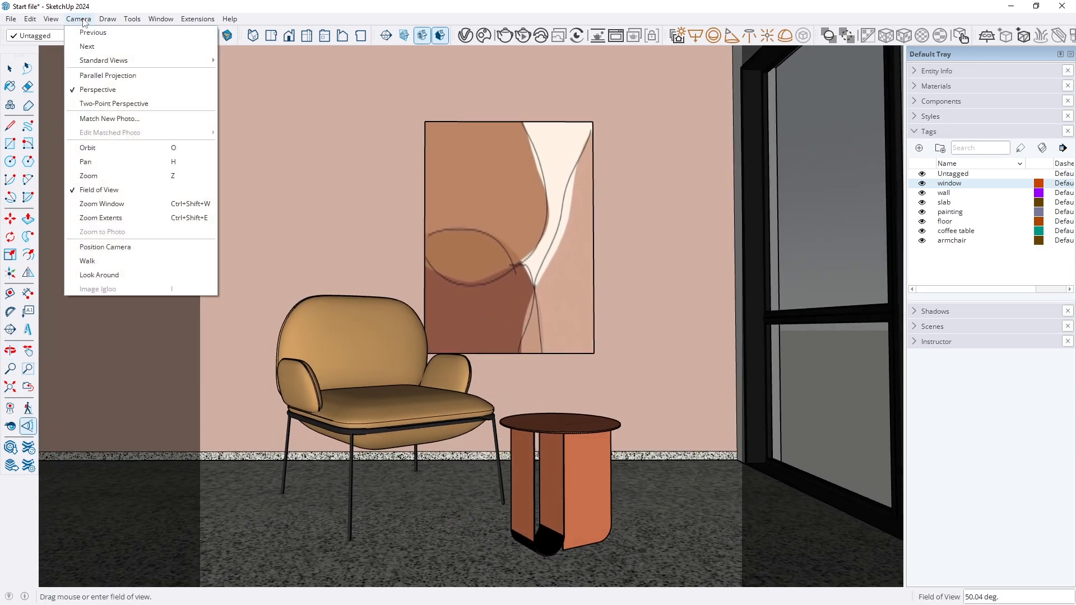
left_click(93, 103)
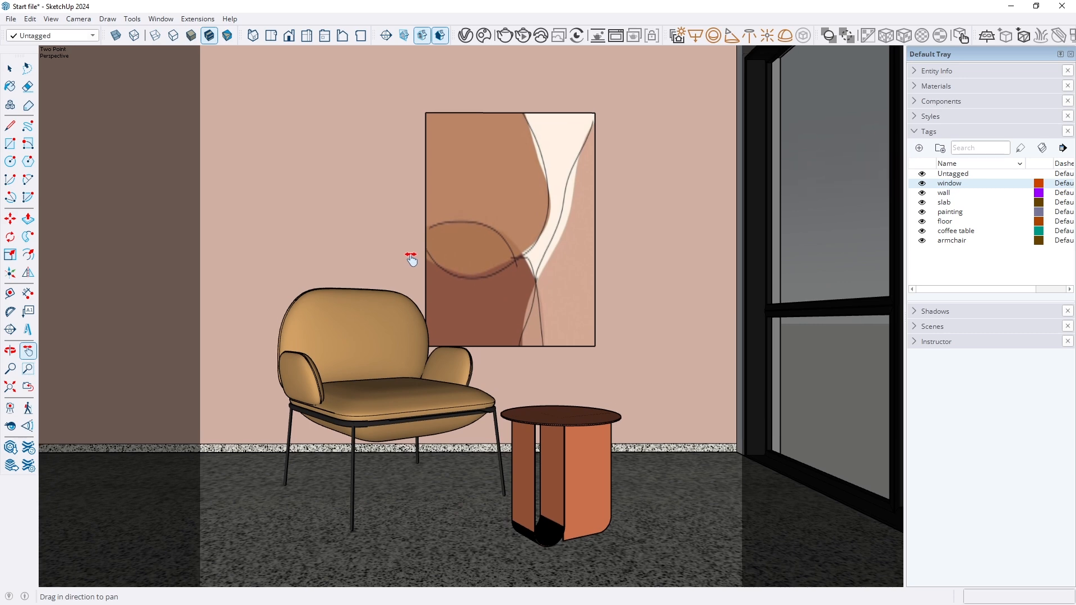
scroll(489, 385, "up", 2)
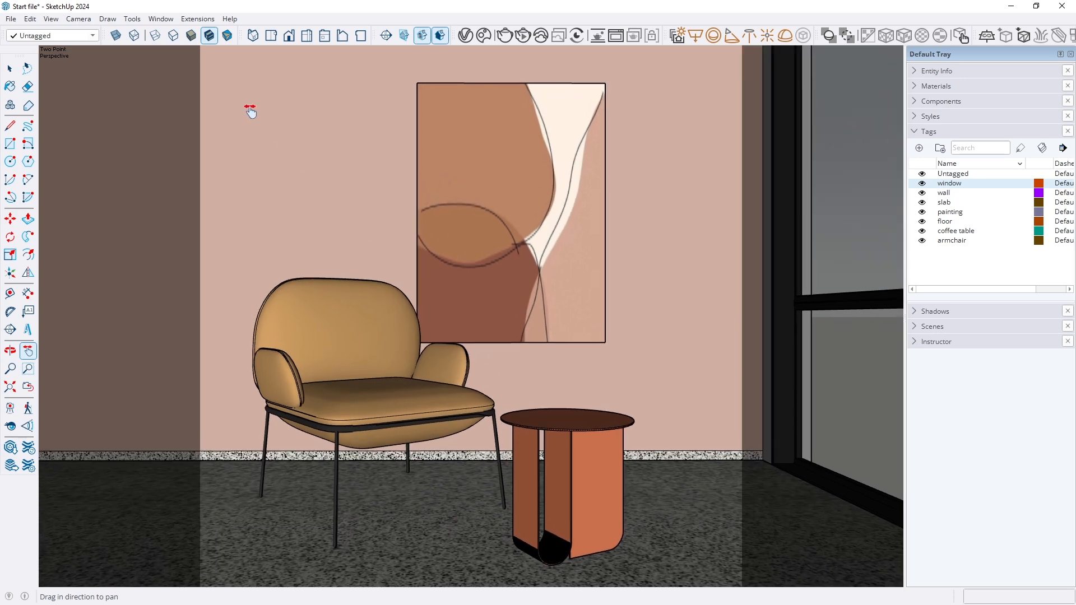
mouse_move(468, 320)
left_mouse_down()
mouse_move(487, 300)
mouse_move(478, 305)
left_mouse_up()
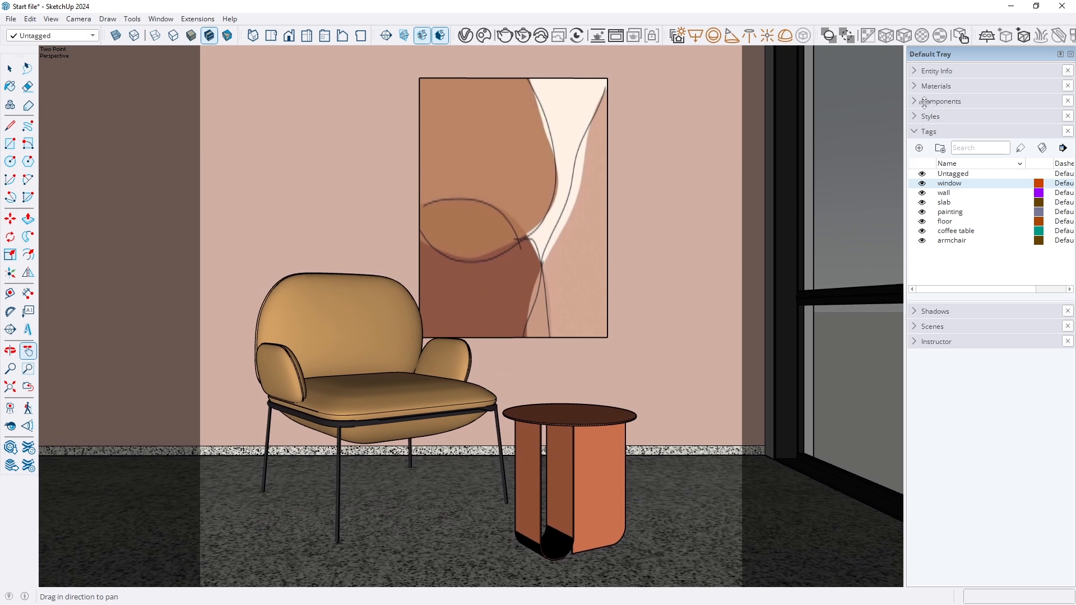
Save the composed camera view as a new scene with all properties included
left_click(917, 130)
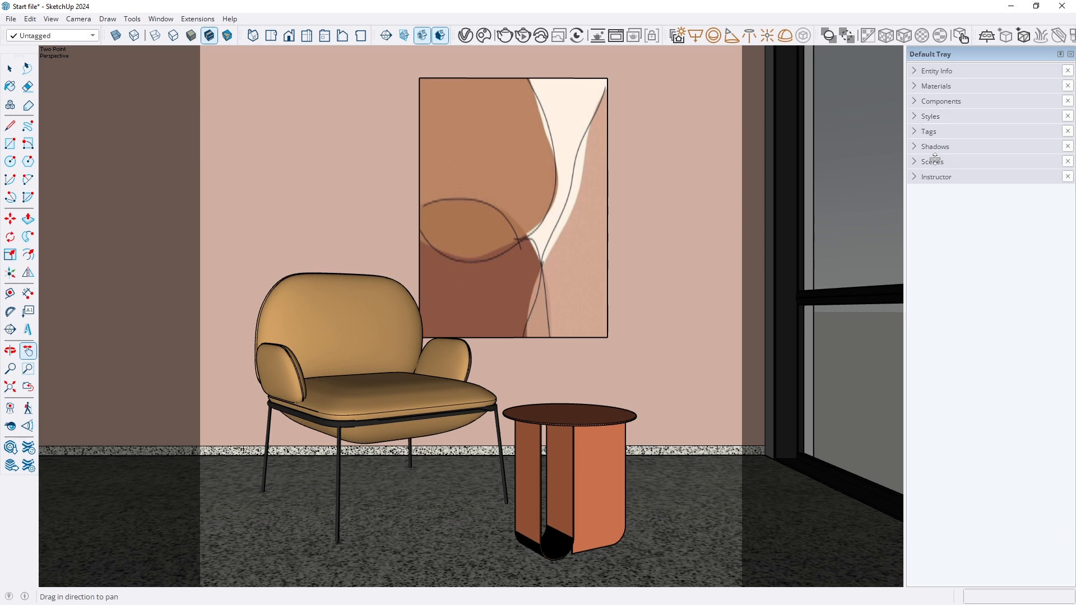
left_click(915, 161)
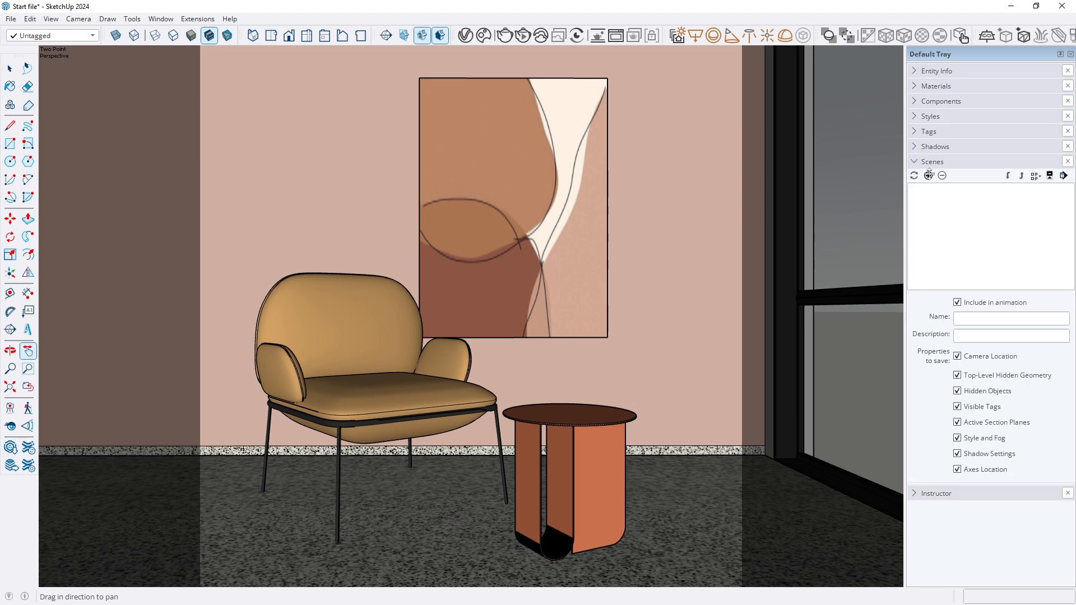
left_click(928, 176)
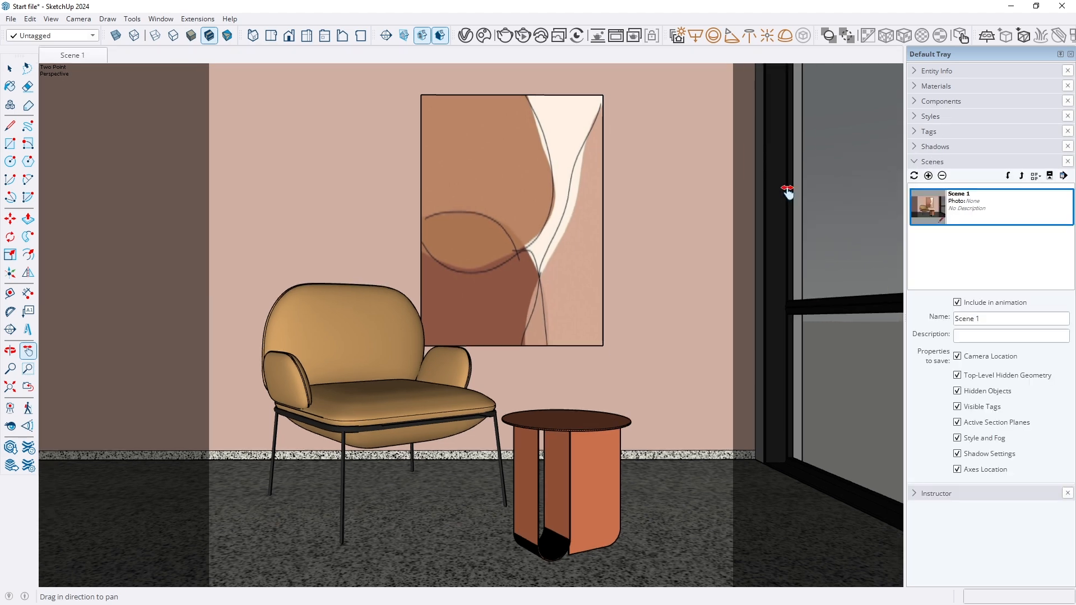
key("space")
Set the V-Ray render output's image width to 1000, keeping the square aspect ratio
left_click(464, 35)
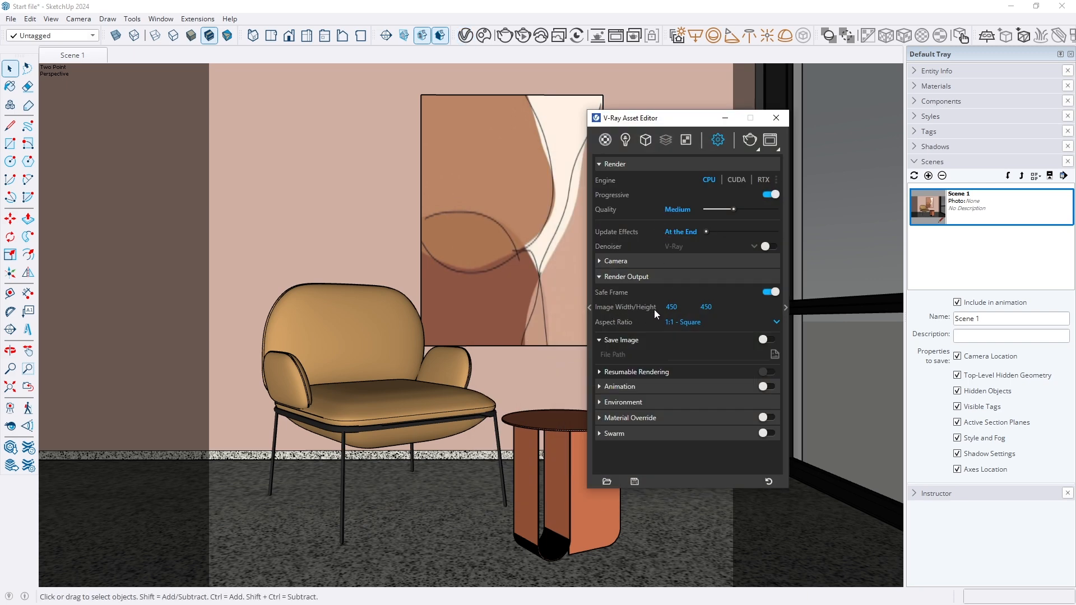
left_click(673, 307)
left_click(673, 308)
left_click(689, 306)
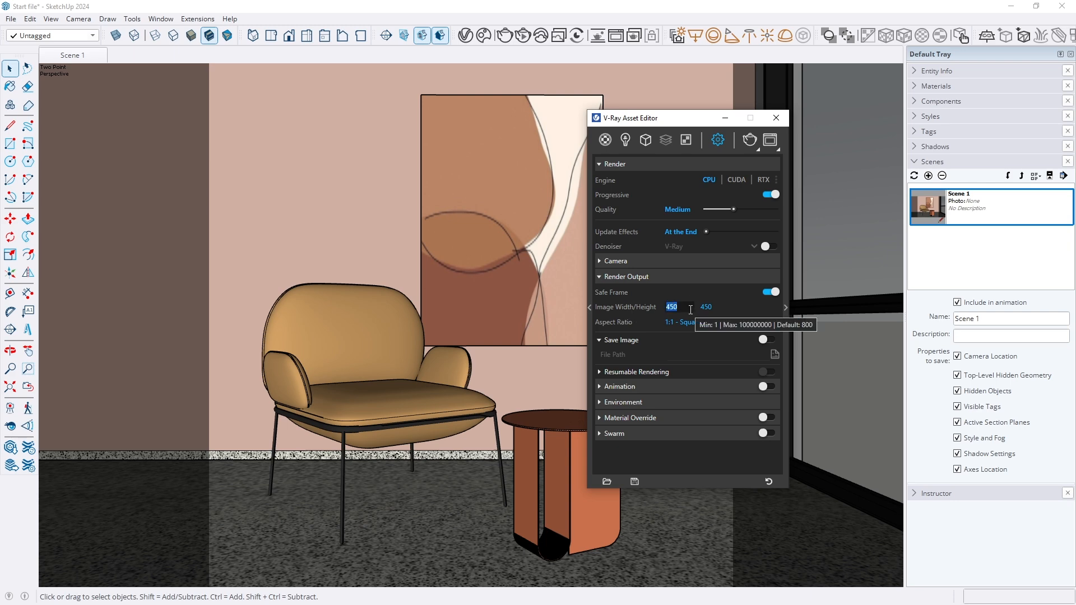
type("1000")
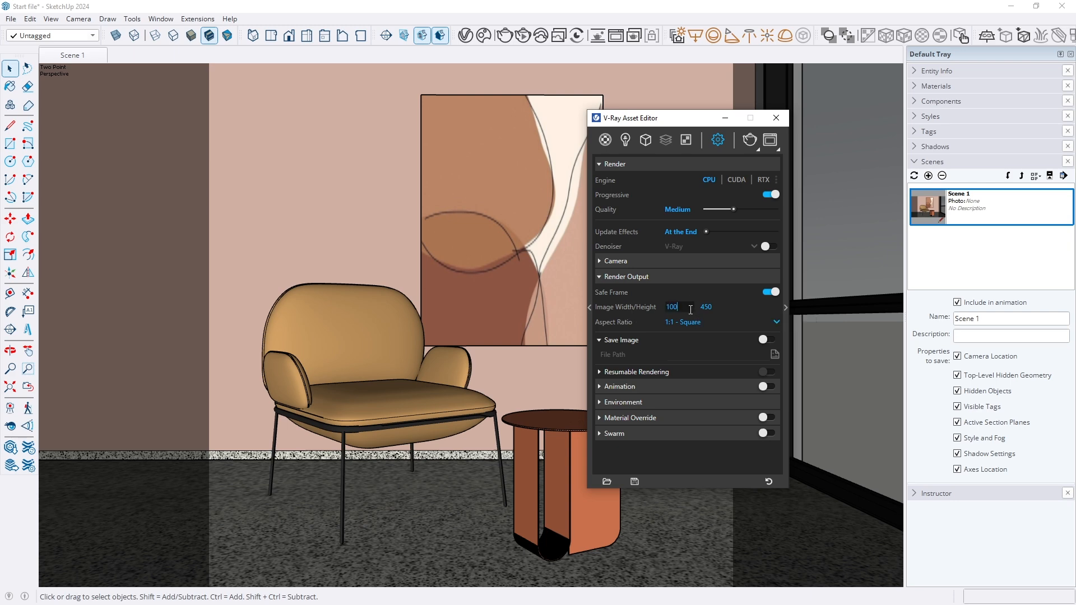
key("Return")
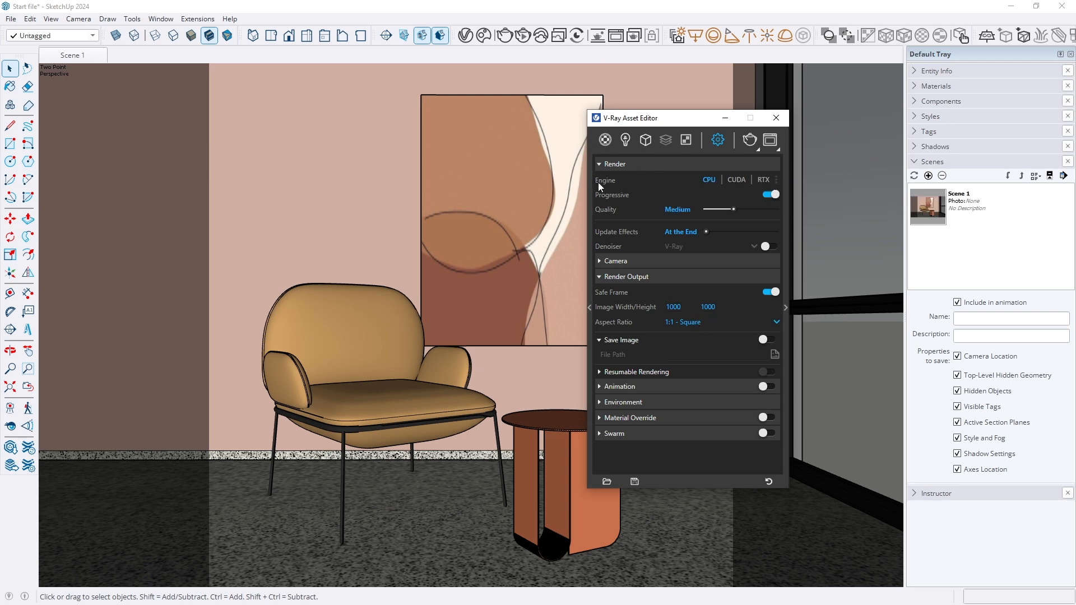
Set the V-Ray render engine to RTX on the NVIDIA GeForce RTX 4070 Ti, keep Medium quality and enable the V-Ray denoiser
left_click(765, 182)
left_click(776, 180)
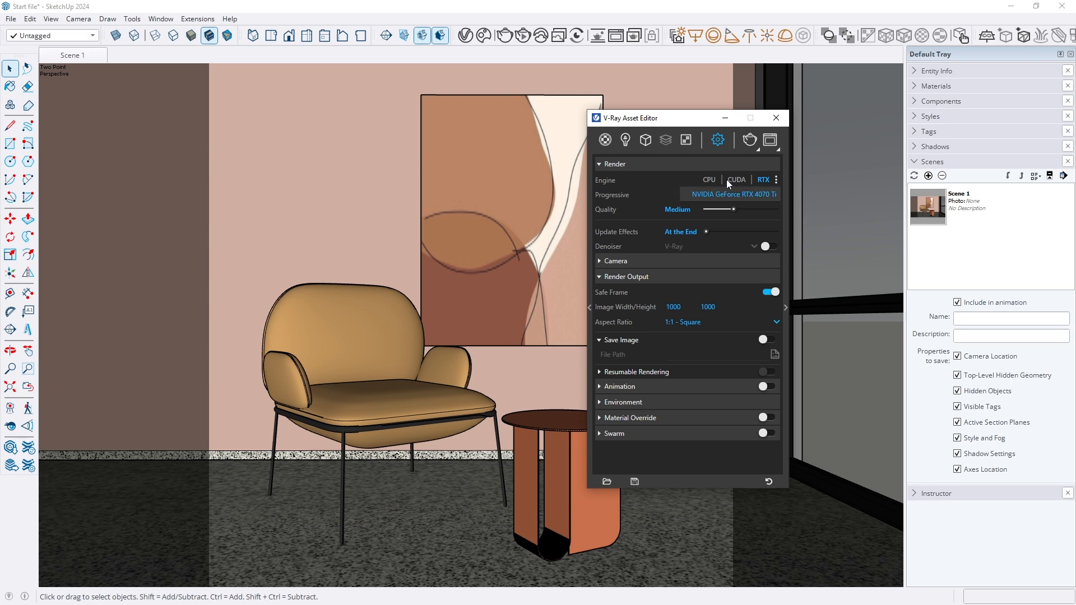
left_click(644, 182)
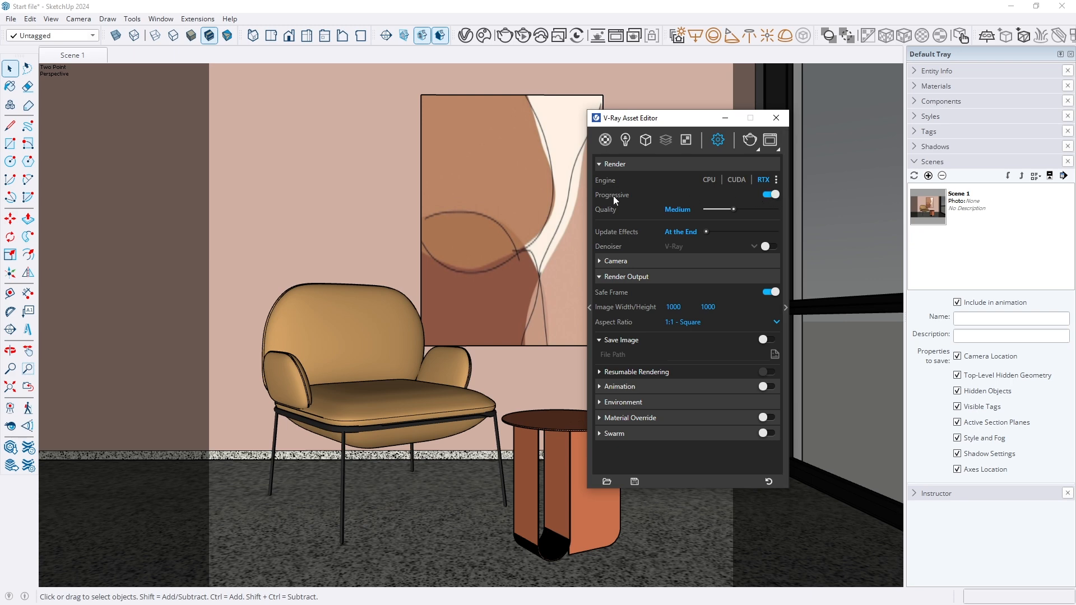
mouse_move(613, 196)
mouse_move(733, 210)
left_mouse_down()
mouse_move(722, 209)
mouse_move(732, 211)
left_mouse_up()
left_click(771, 247)
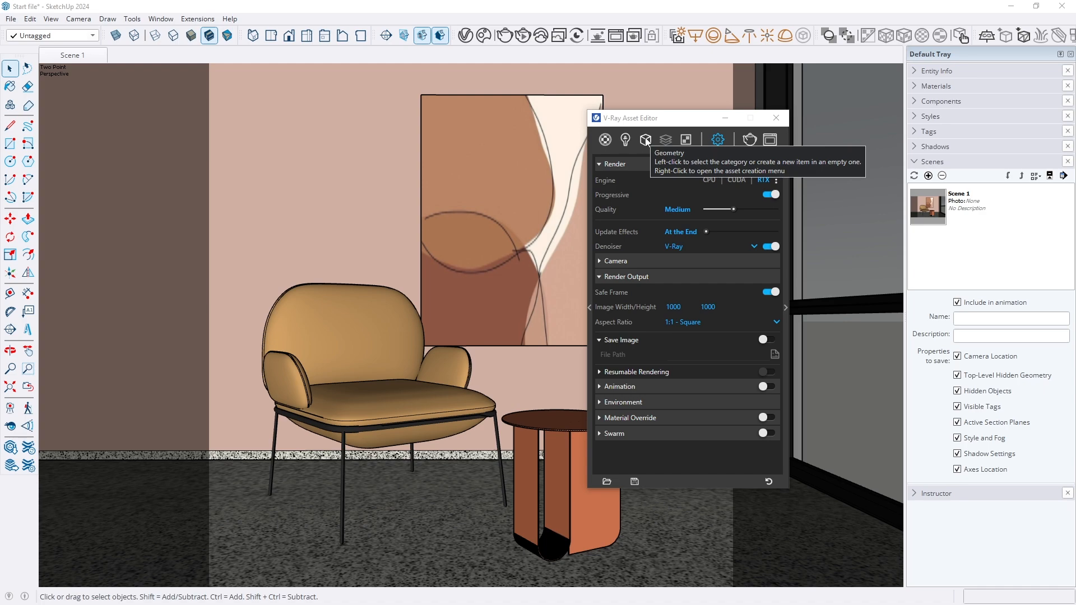
Turn off Affect Light in the clipper options of the V-Ray SectionPlane geometry
mouse_move(481, 226)
middle_mouse_down()
mouse_move(315, 296)
mouse_move(326, 282)
middle_mouse_up()
scroll(325, 283, "down", 5)
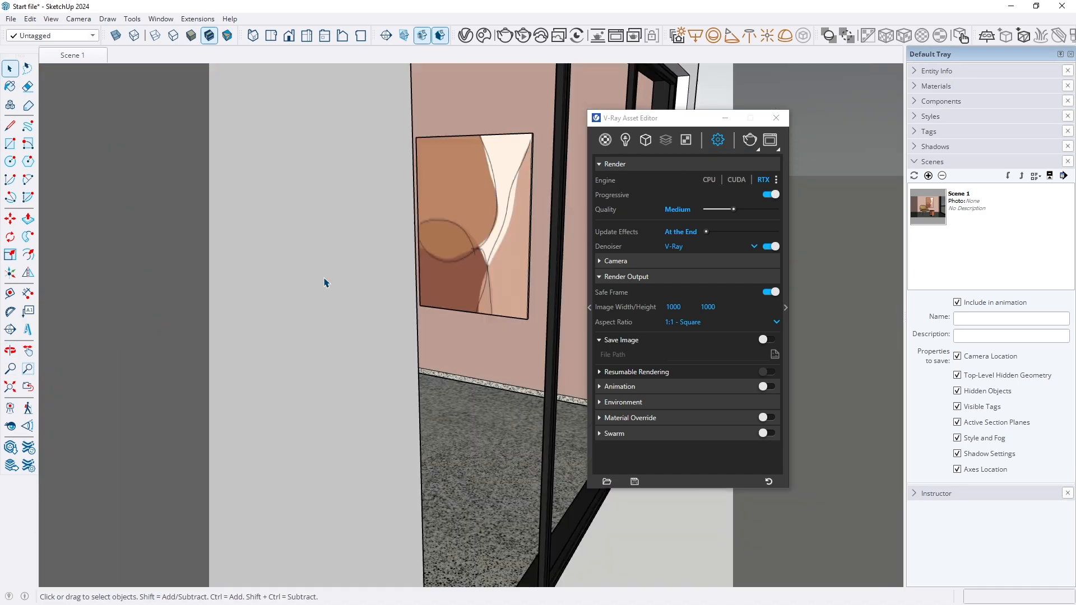
scroll(326, 282, "down", 6)
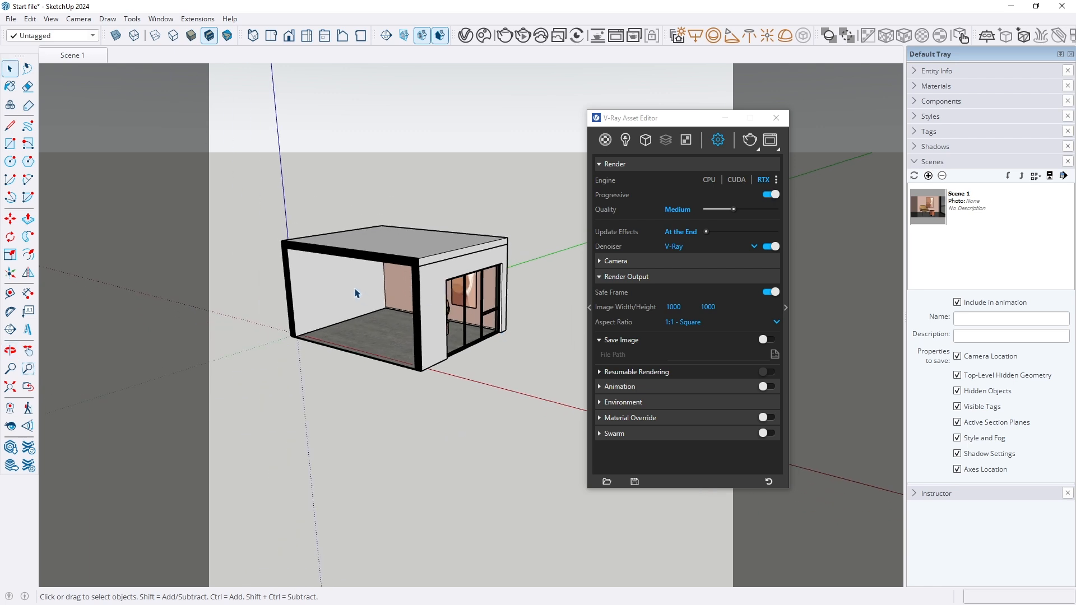
scroll(354, 293, "up", 4)
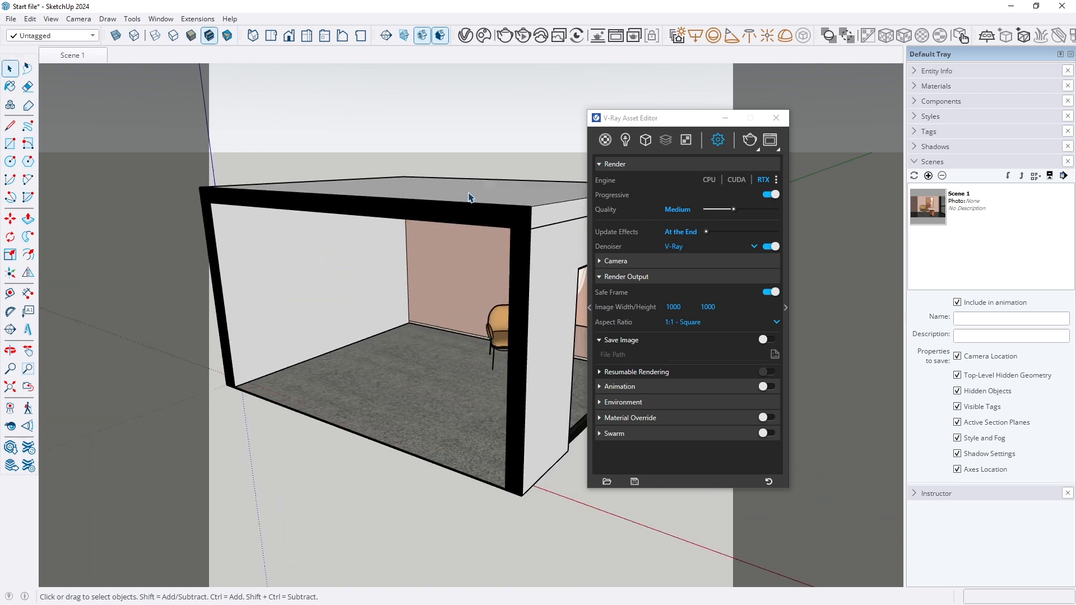
left_click(646, 140)
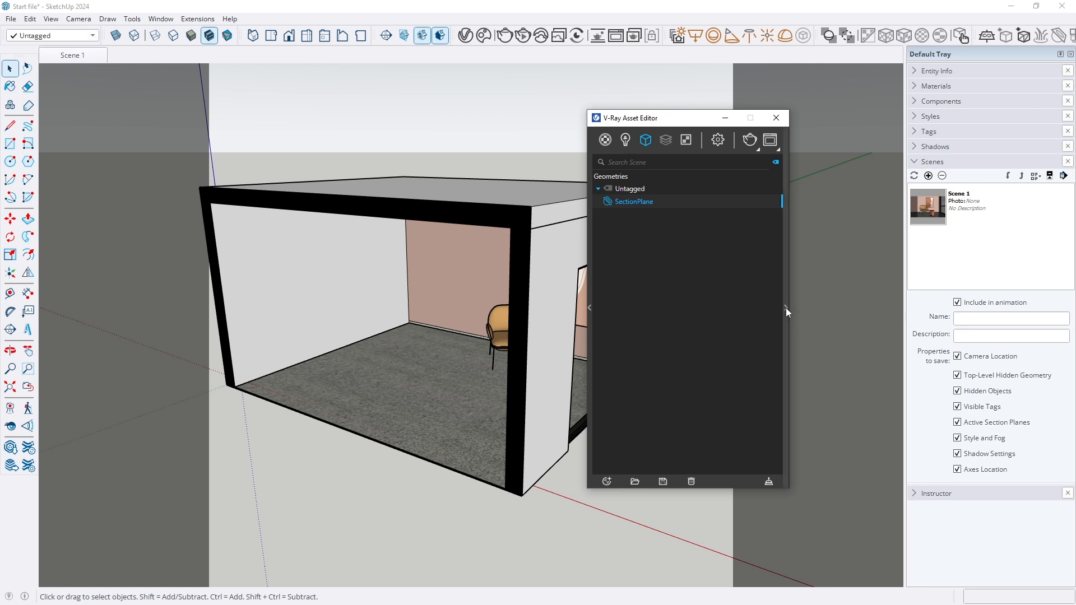
left_click(785, 308)
left_click(808, 437)
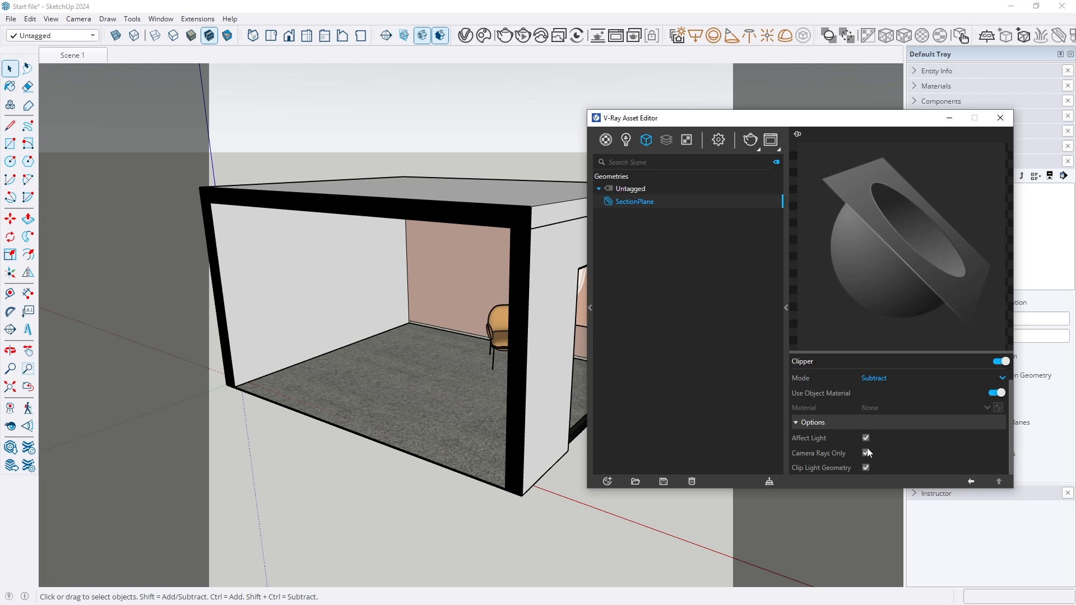
left_click(865, 438)
Return to the saved Scene 1 view and start a V-Ray test render
scroll(253, 390, "down", 3)
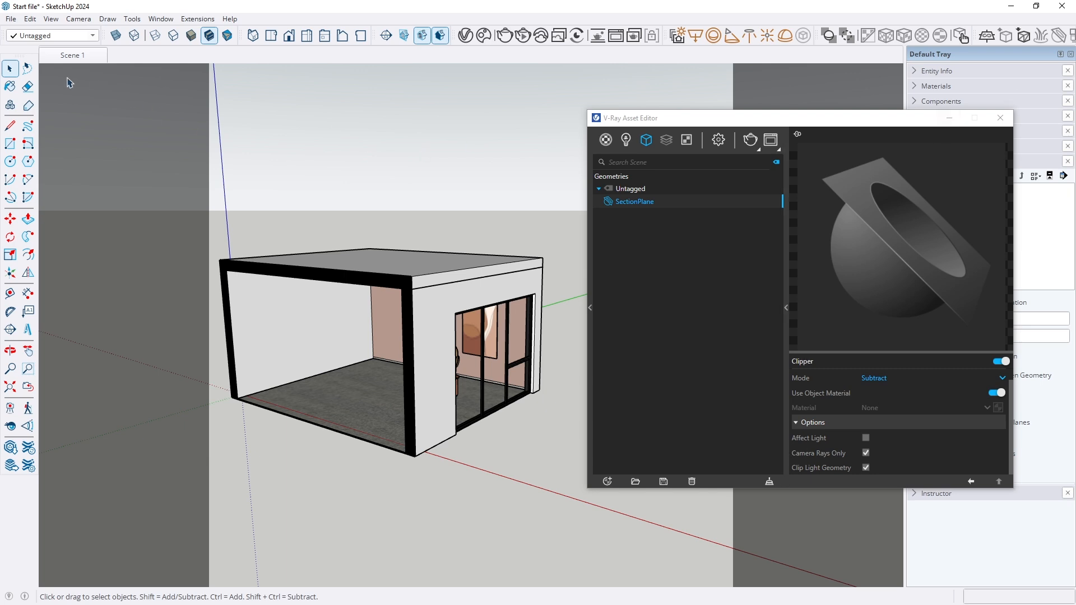
left_click(63, 54)
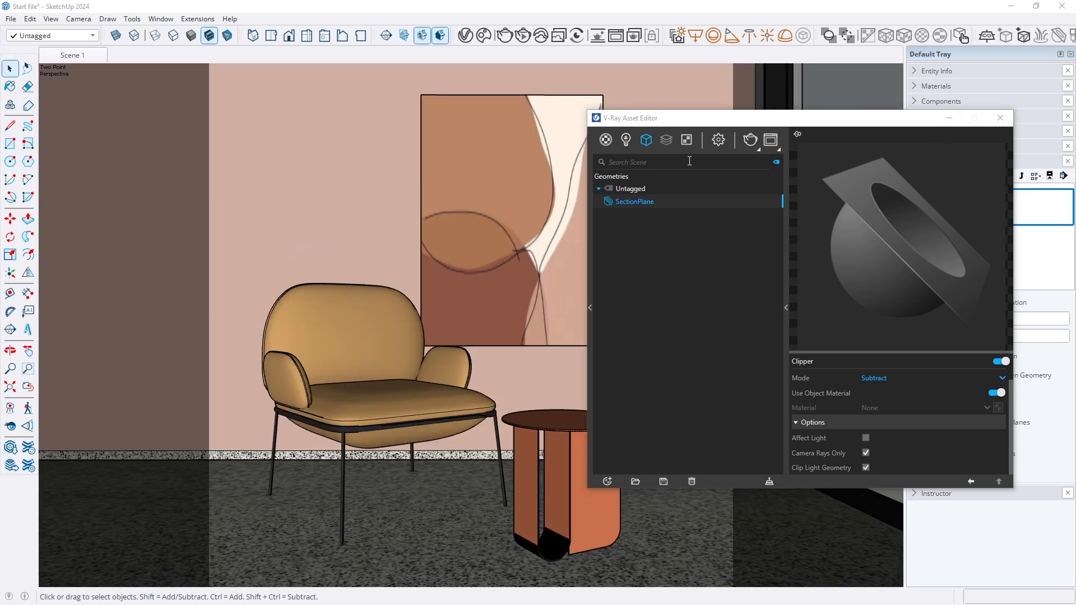
left_click(750, 141)
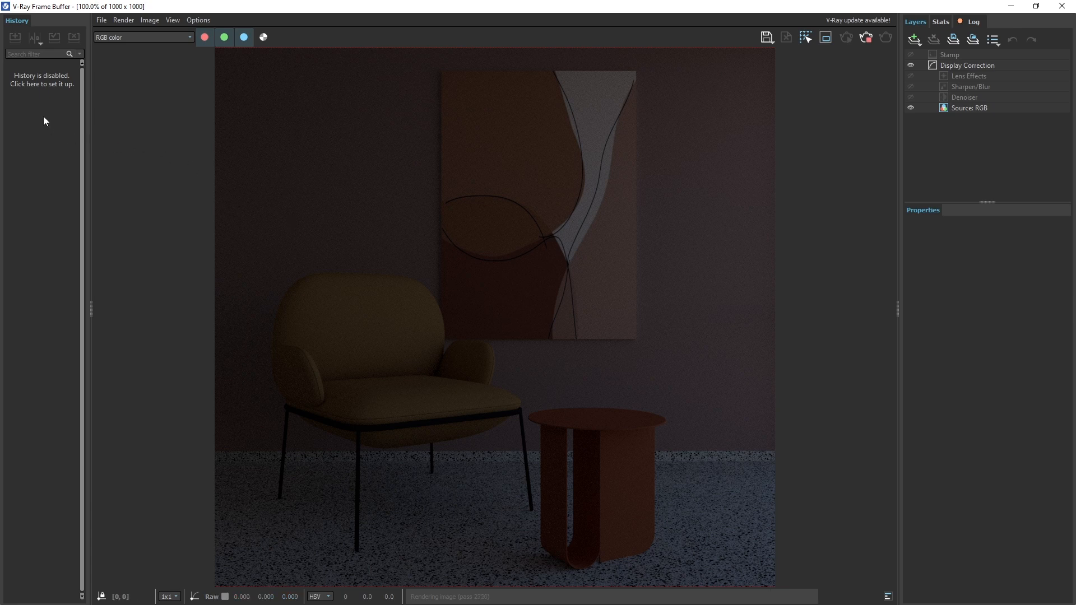
Enable the frame buffer history with Use Project Path and Auto Save, and store the current render in it
left_click(204, 20)
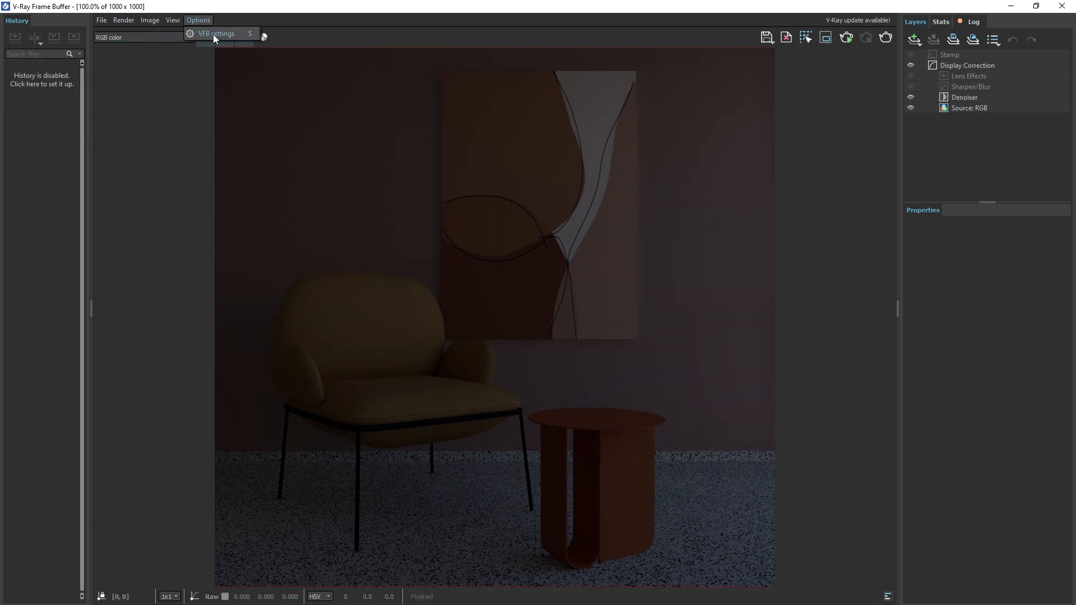
left_click(213, 34)
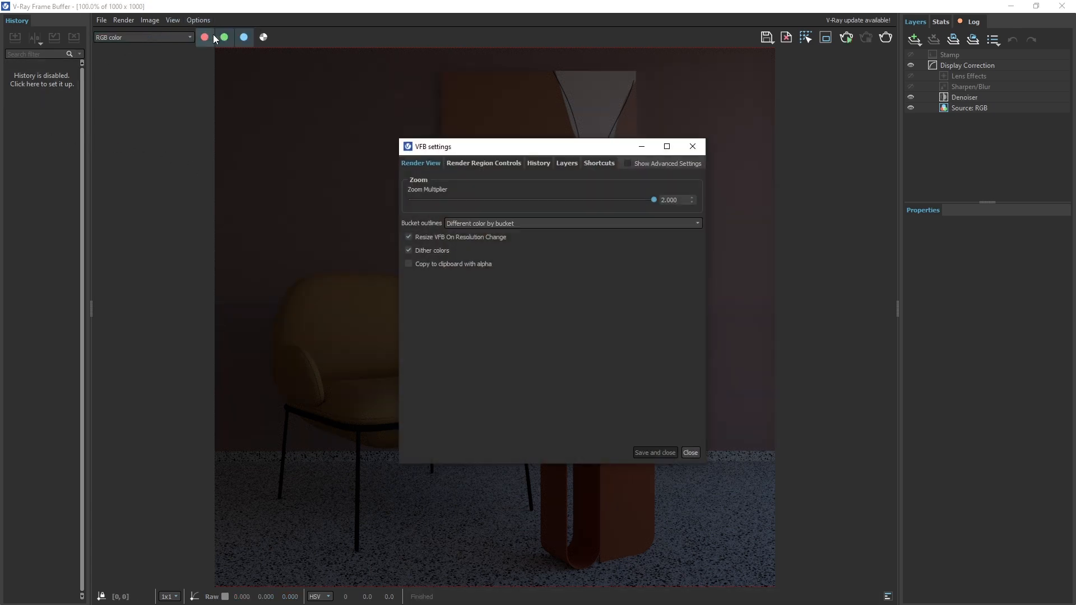
left_click(543, 162)
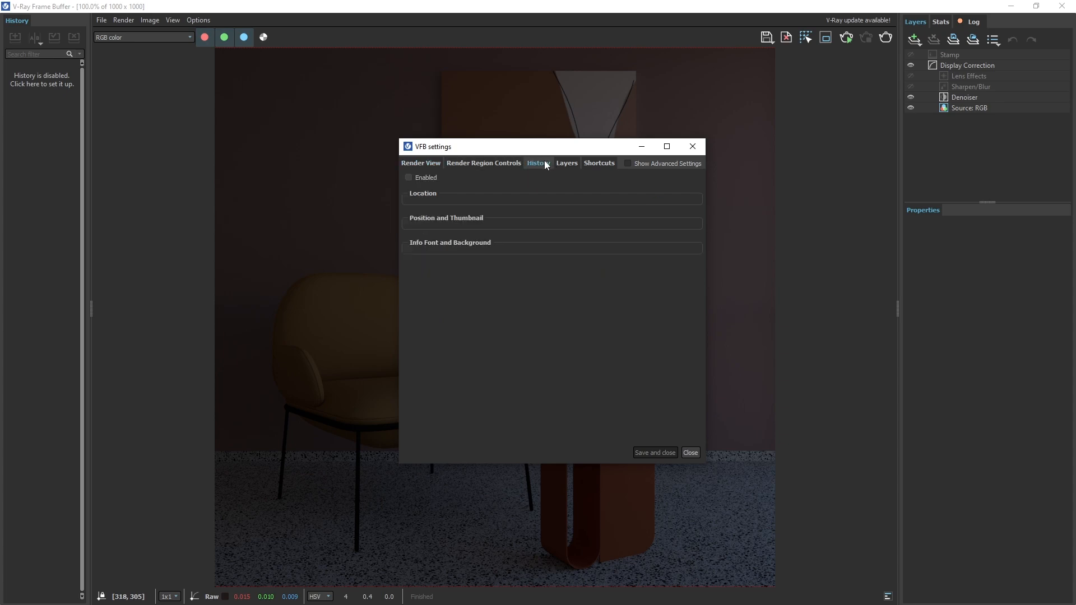
left_click(408, 177)
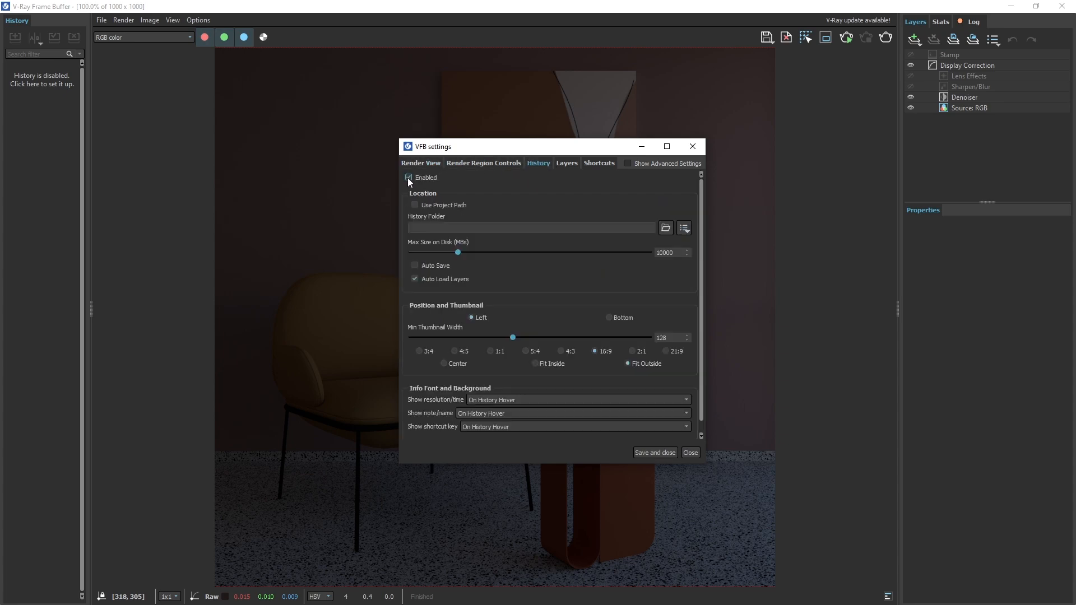
left_click(415, 205)
left_click(415, 240)
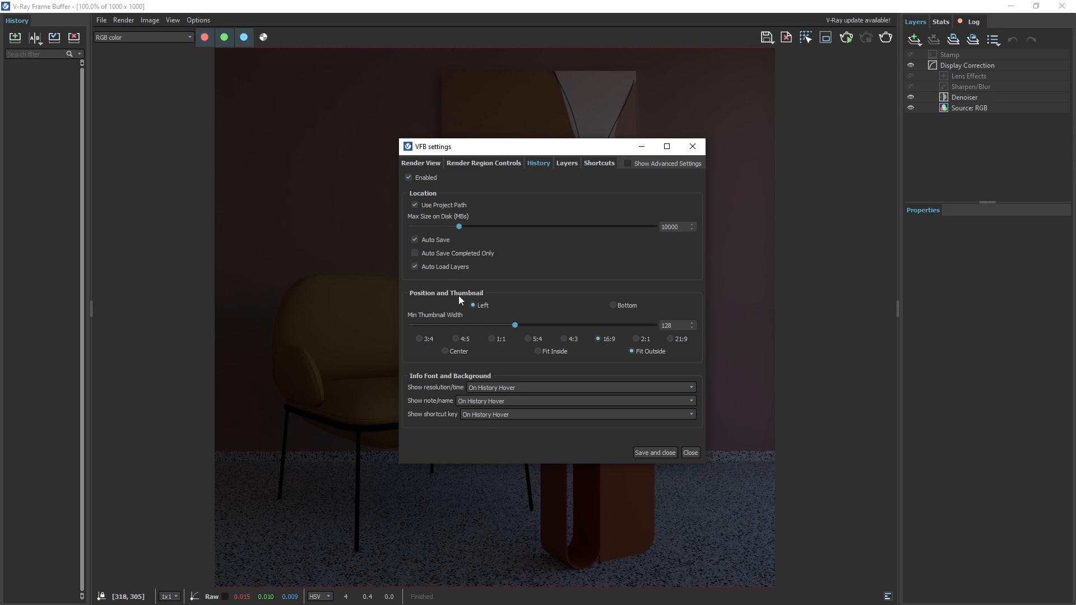
left_click(645, 452)
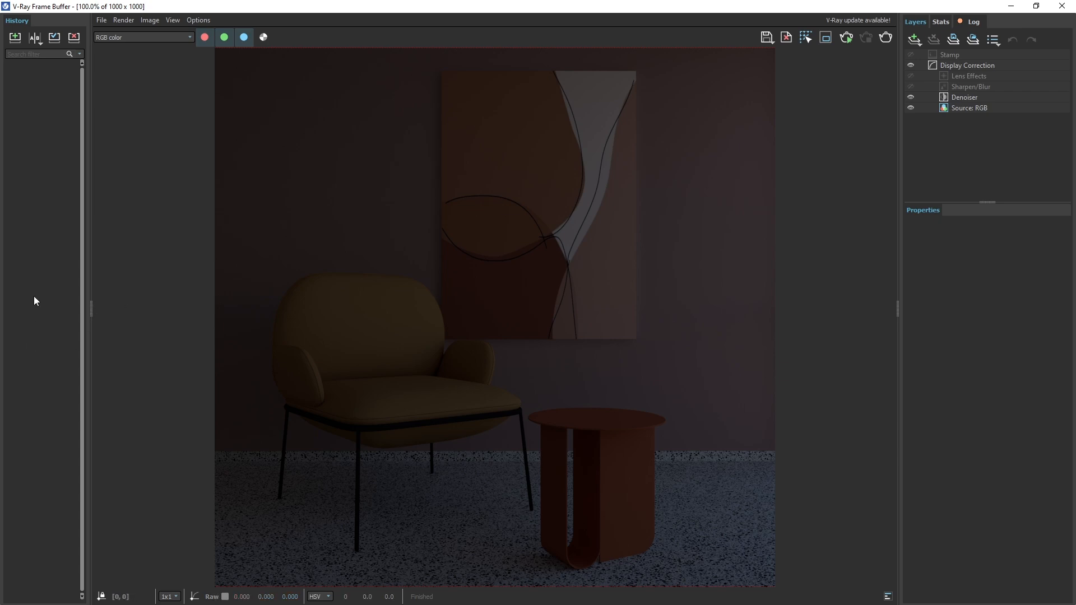
left_click(13, 38)
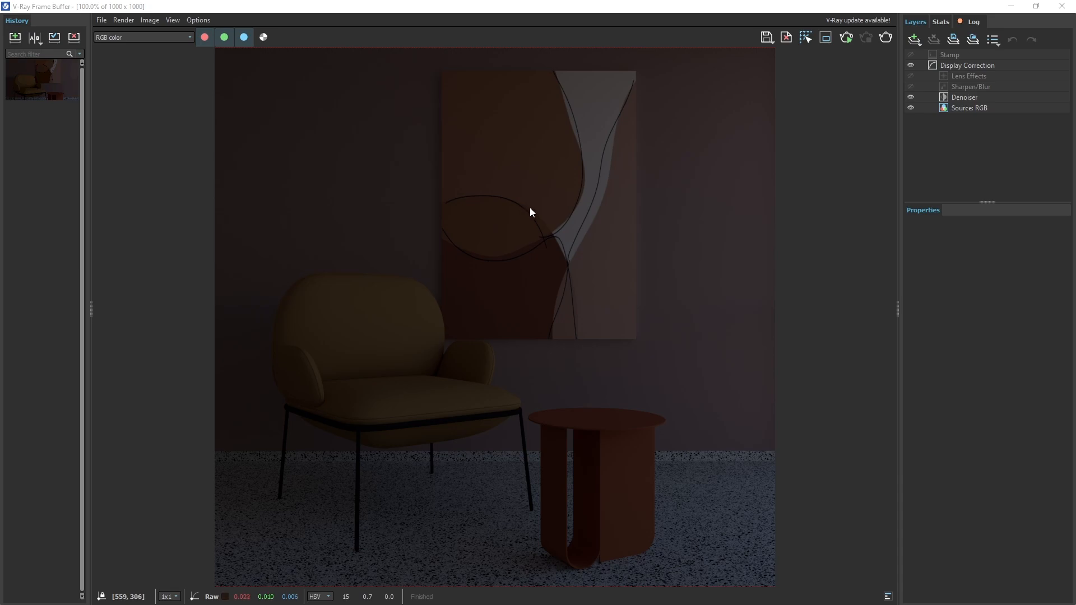
left_click(1011, 6)
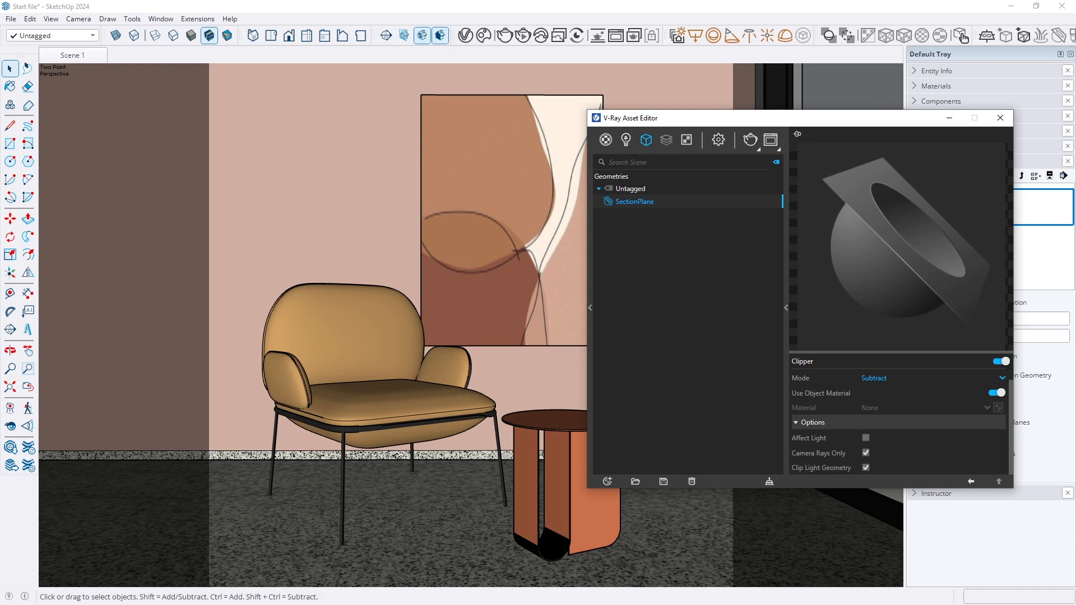
Check the aristea_wreck_4k.hdr file in the Textures and Models folder and look through Poly Haven's HDRI library in the browser
key("alt+Tab")
left_click(469, 182)
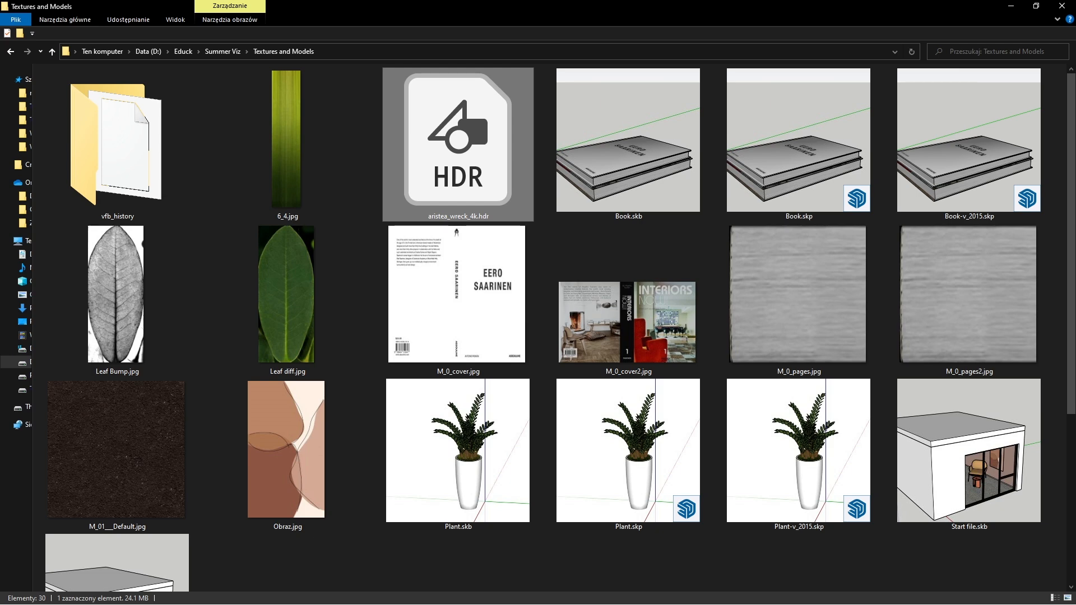
key("alt+Tab")
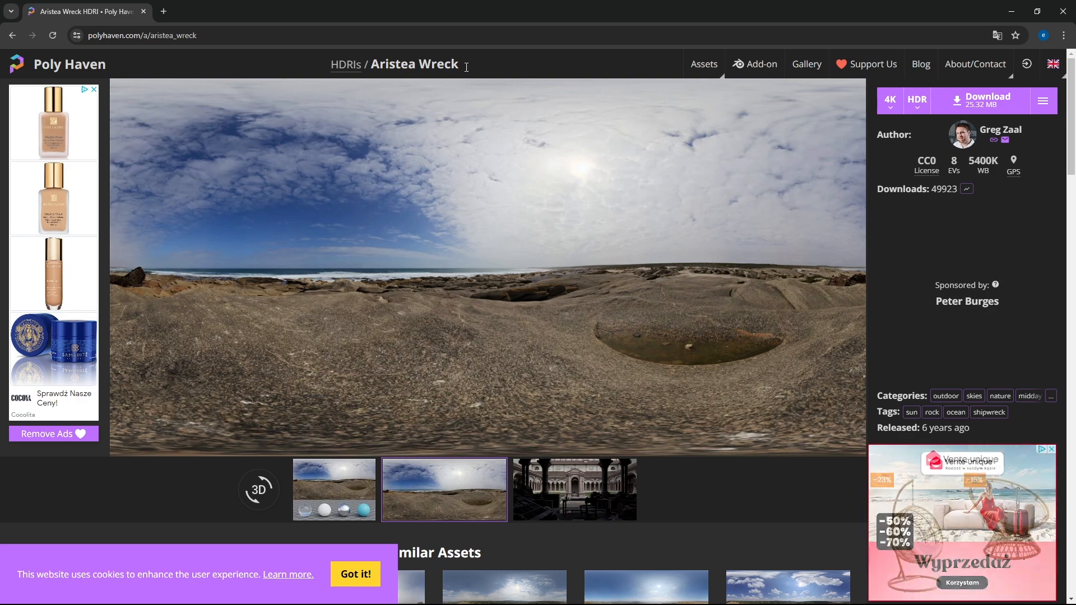
left_click(93, 69)
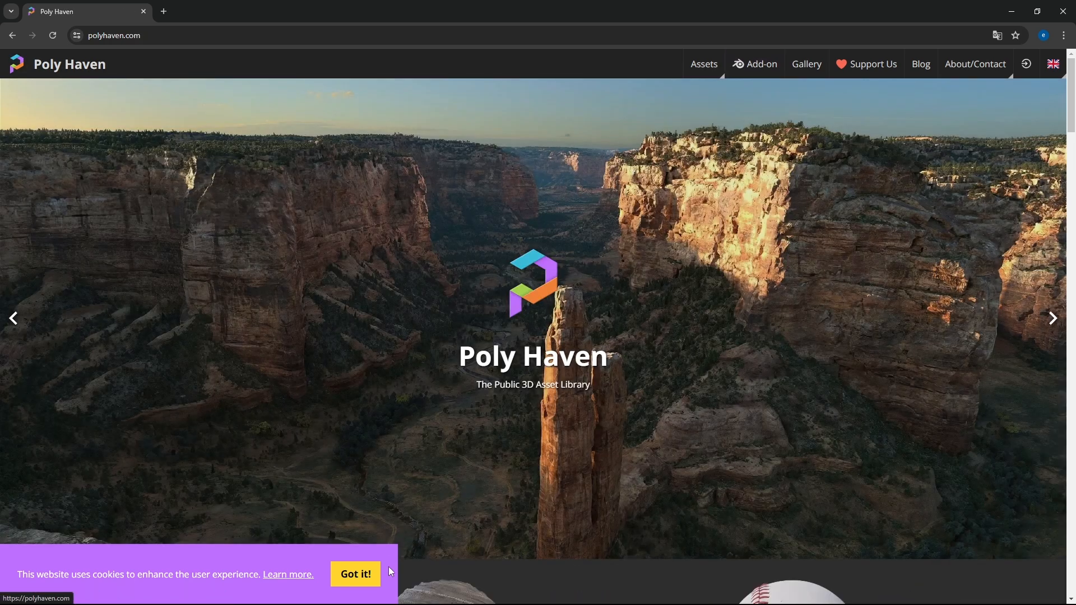
scroll(444, 320, "down", 5)
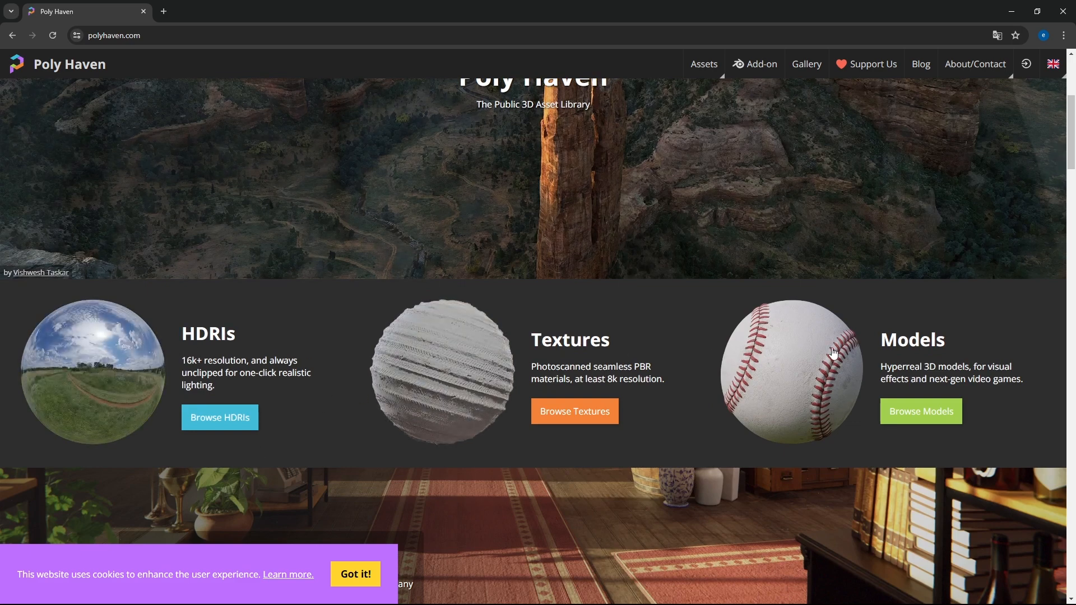
left_click(197, 416)
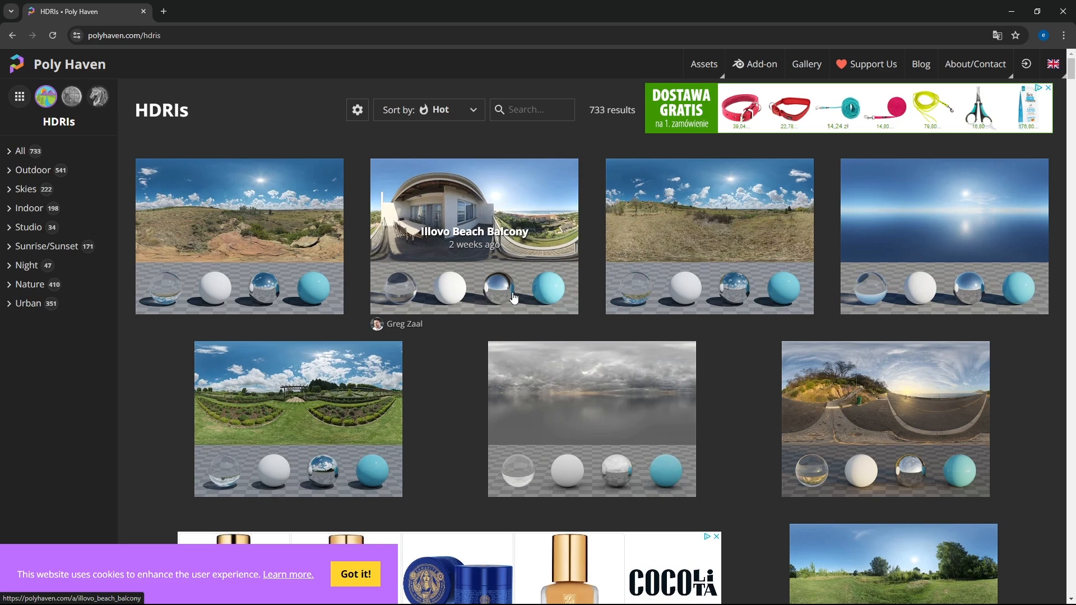
left_click(1008, 9)
left_click(464, 181)
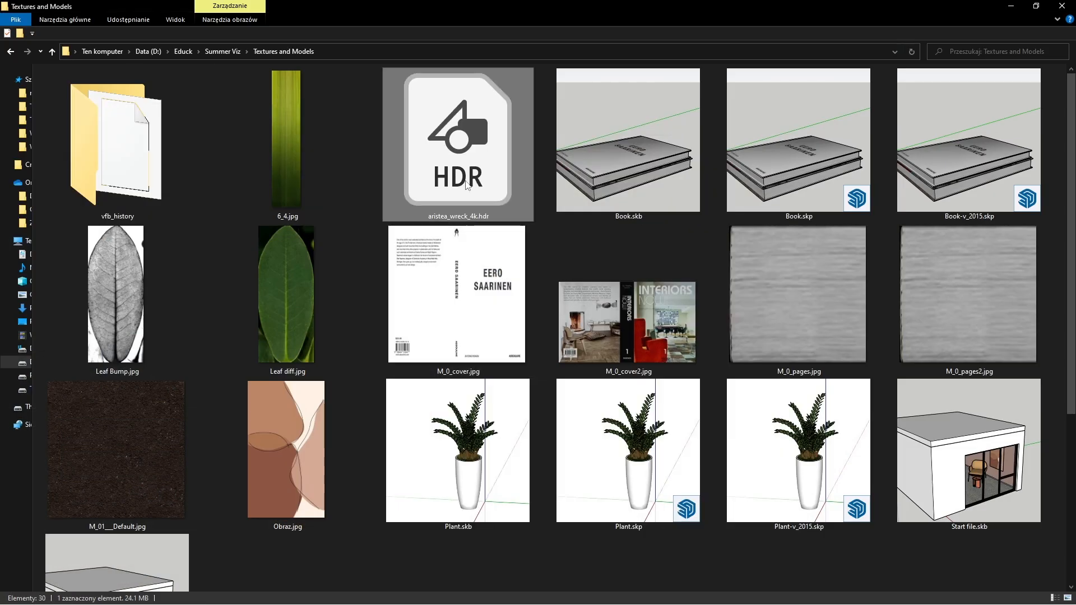
left_click(1015, 9)
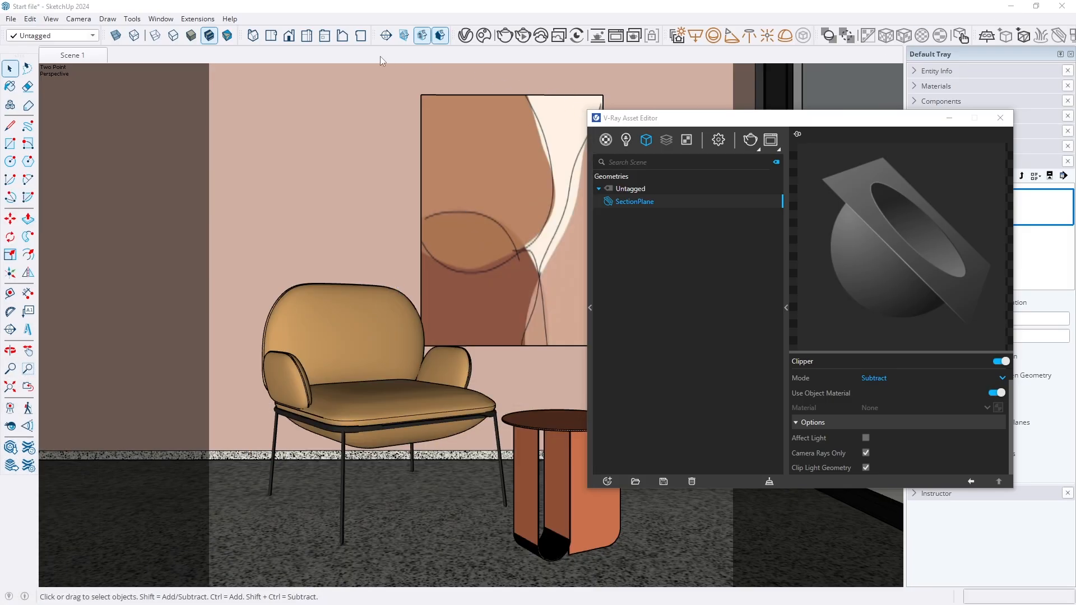
Place a V-Ray dome light on the floor by the armchair and open its light parameters
left_click(786, 37)
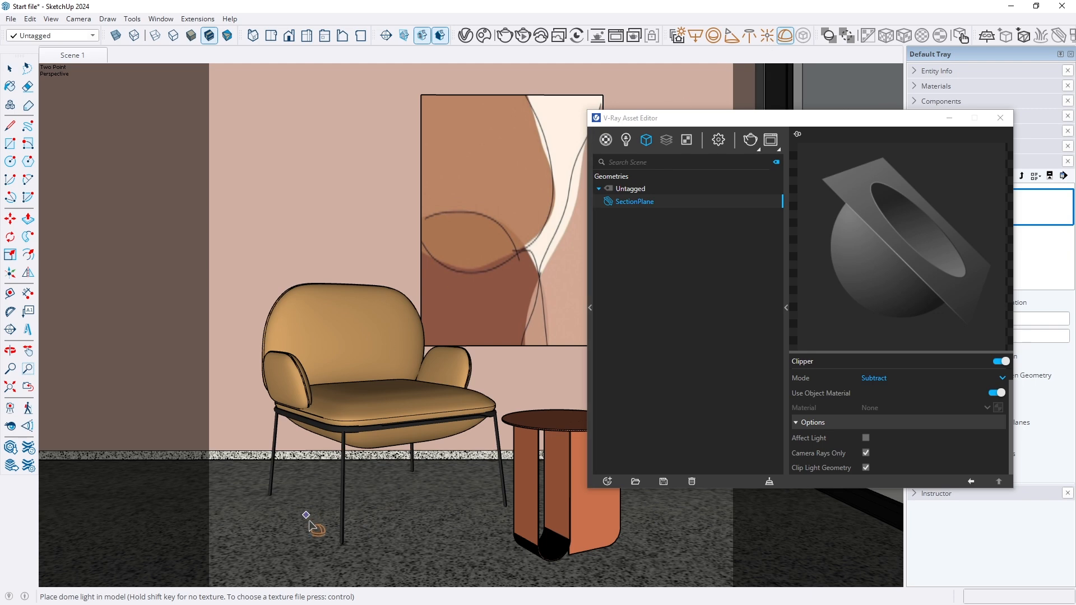
left_click(399, 521)
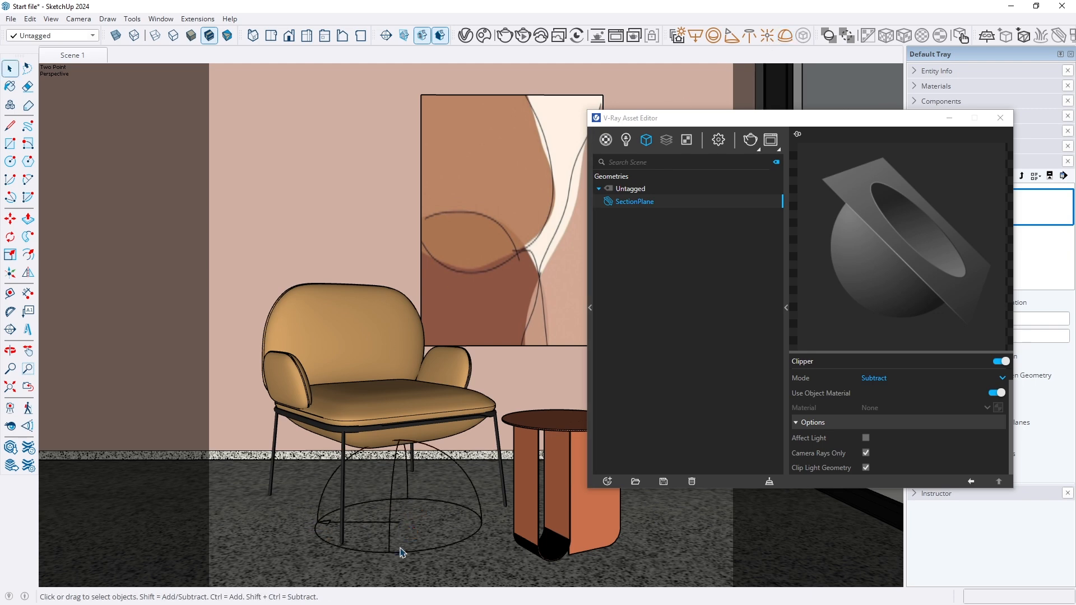
left_click(626, 141)
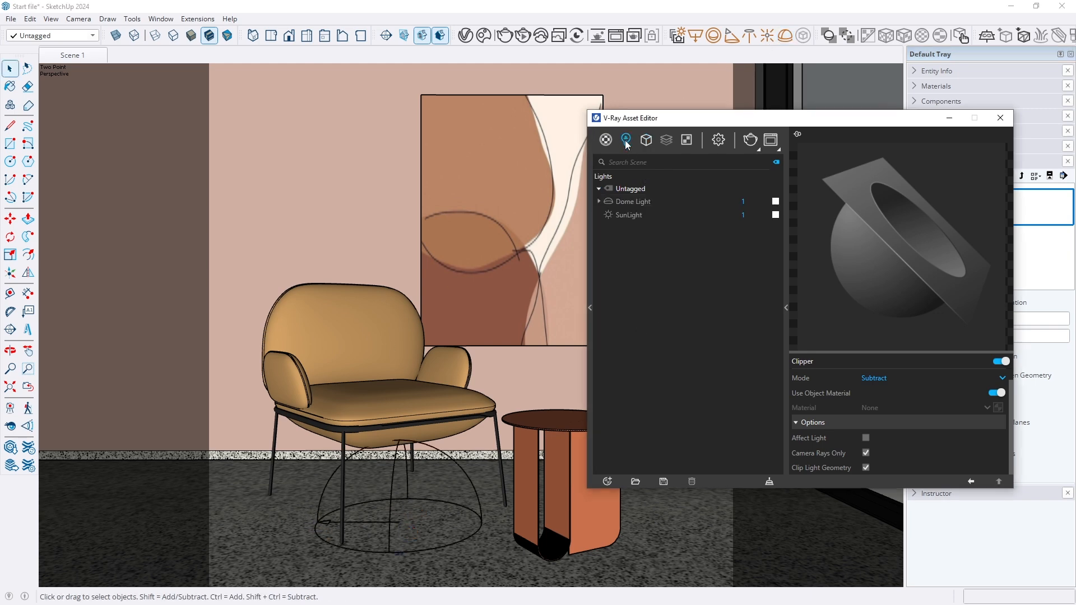
left_click(621, 203)
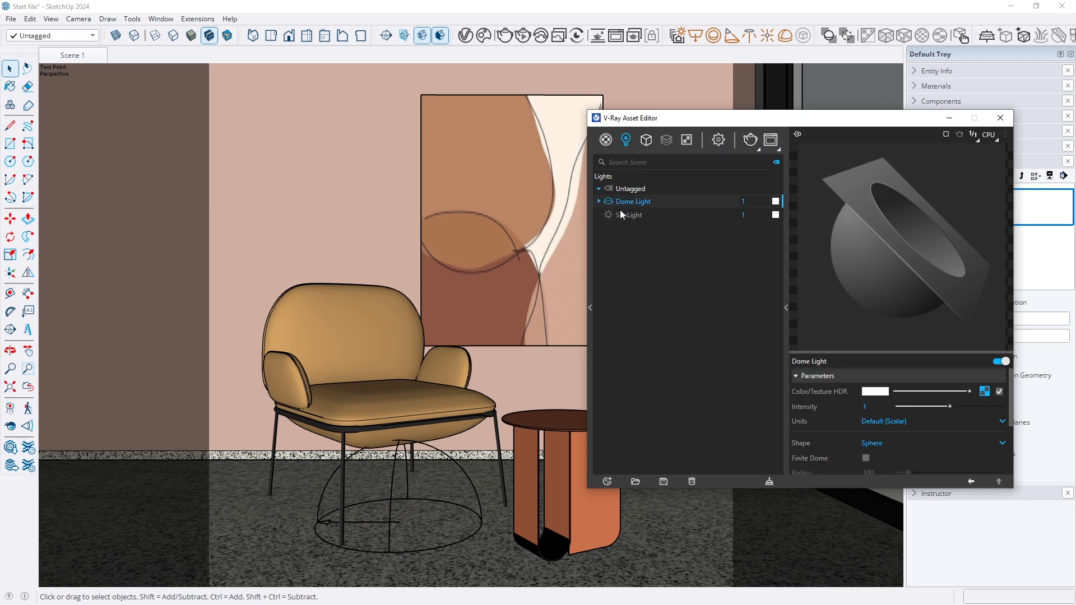
Load aristea_wreck_4k.hdr as the dome light's HDR texture and return to the light's parameters
left_click(985, 392)
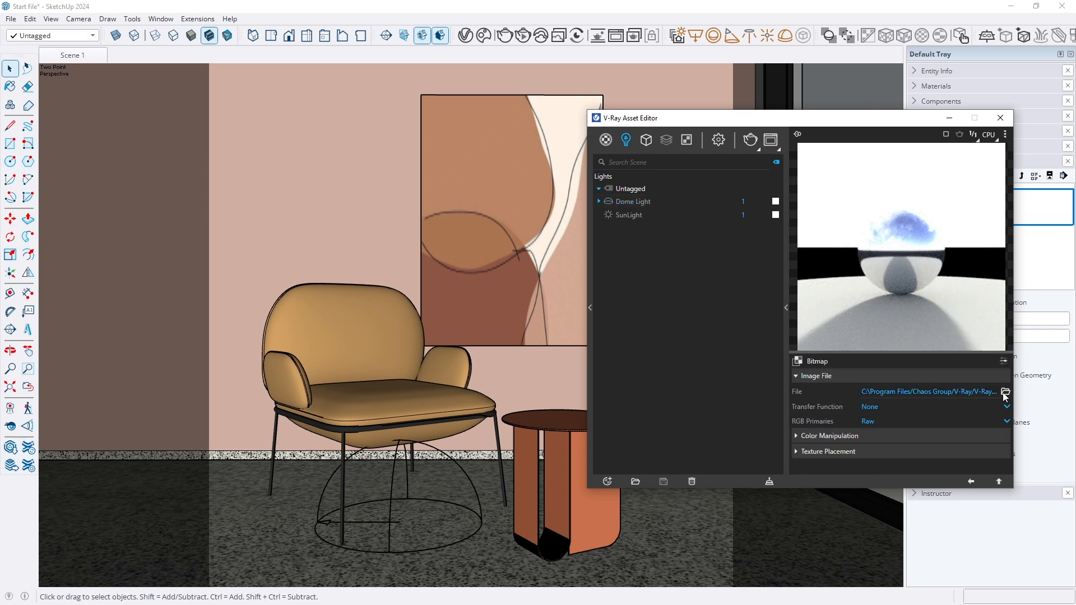
left_click(1005, 392)
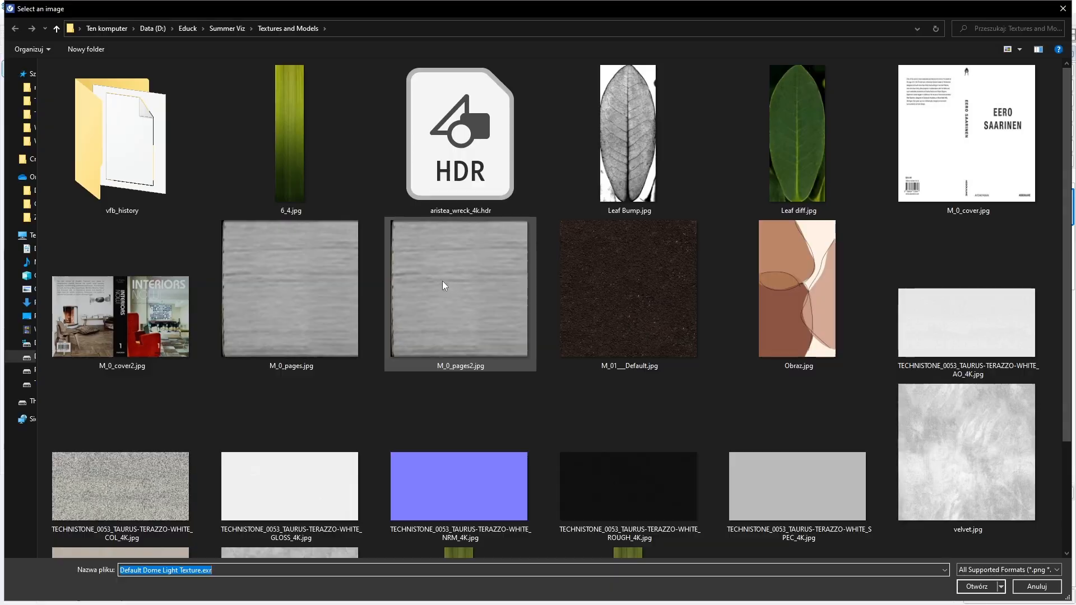
left_click(457, 199)
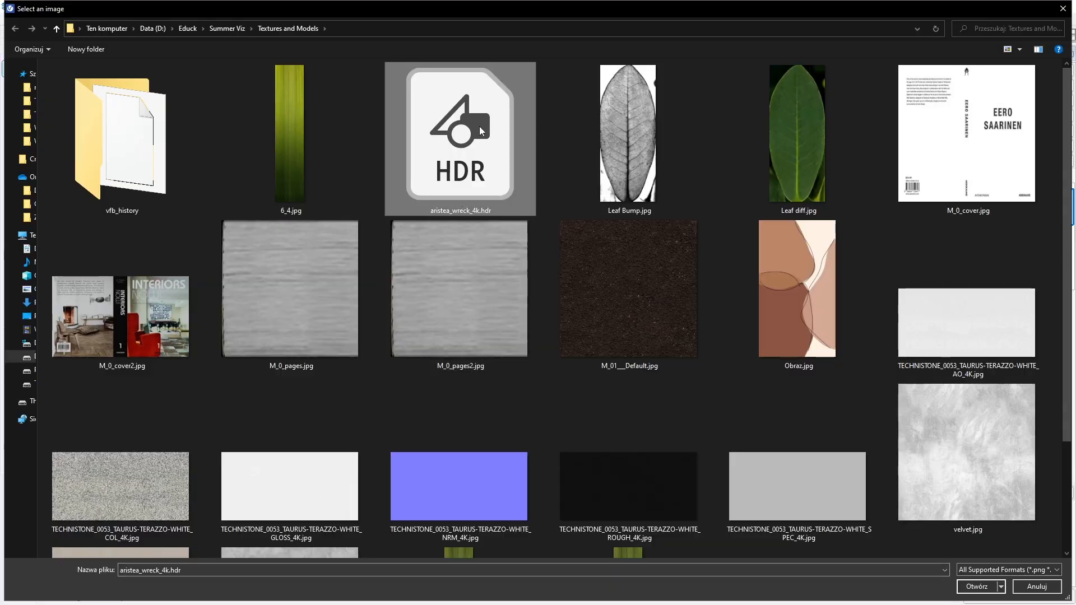
double_click(479, 126)
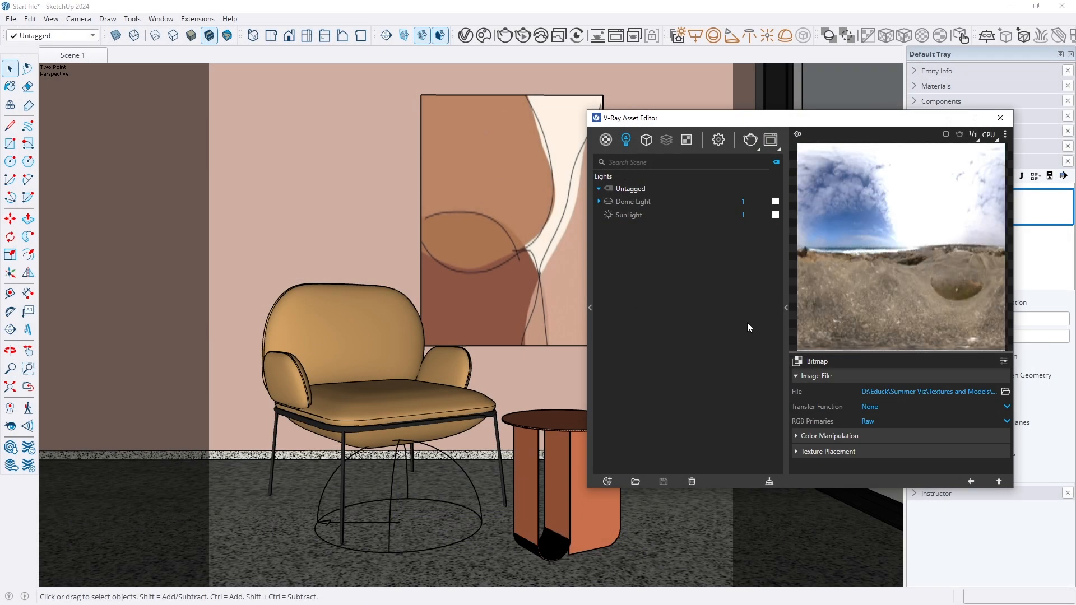
left_click(970, 483)
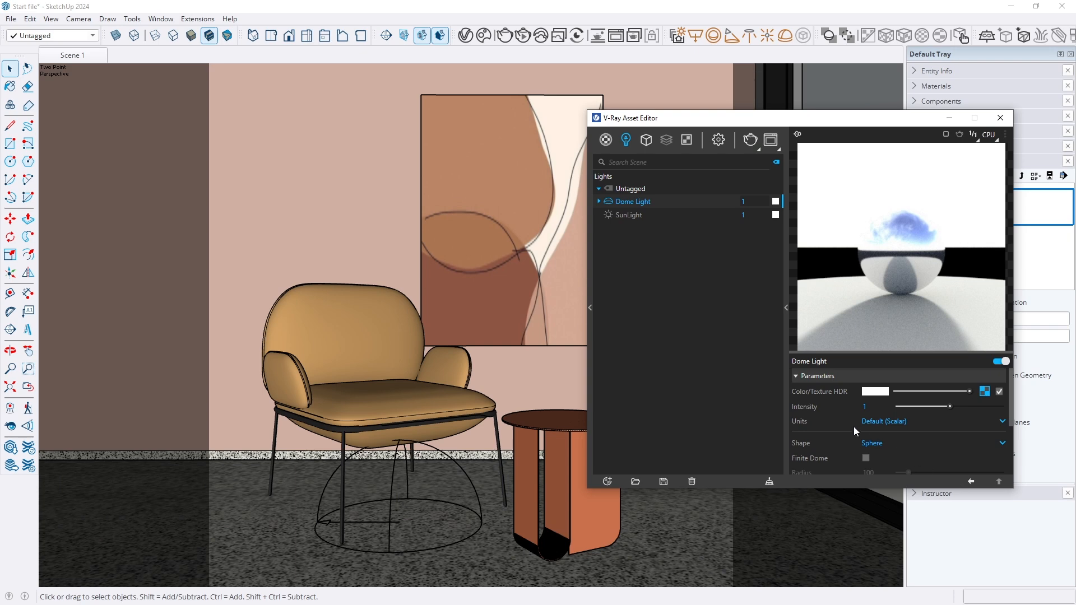
Set the dome light's intensity to 100
left_click(867, 407)
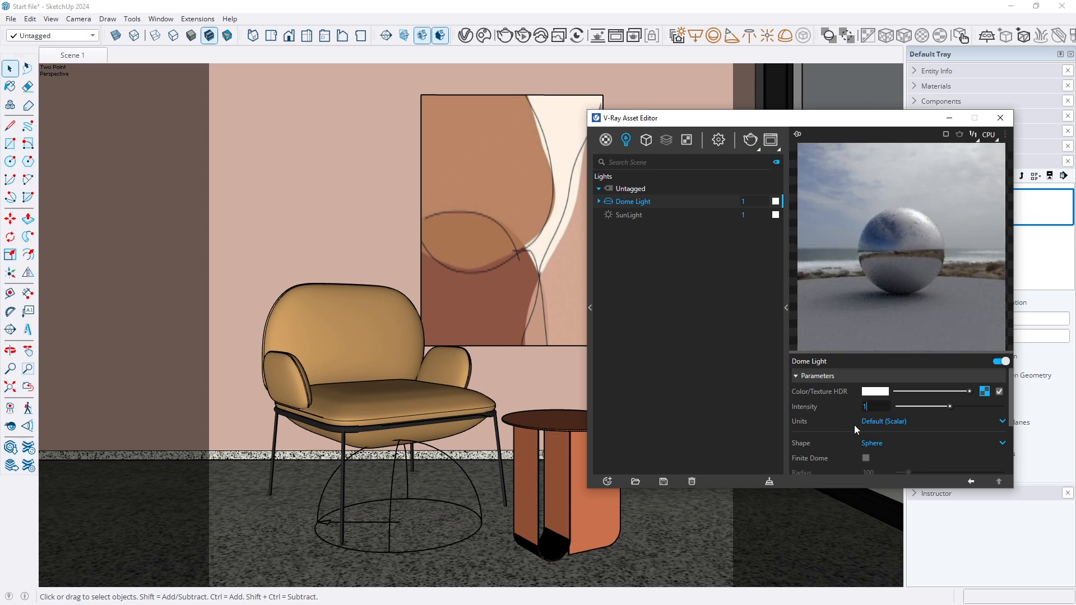
key("Return")
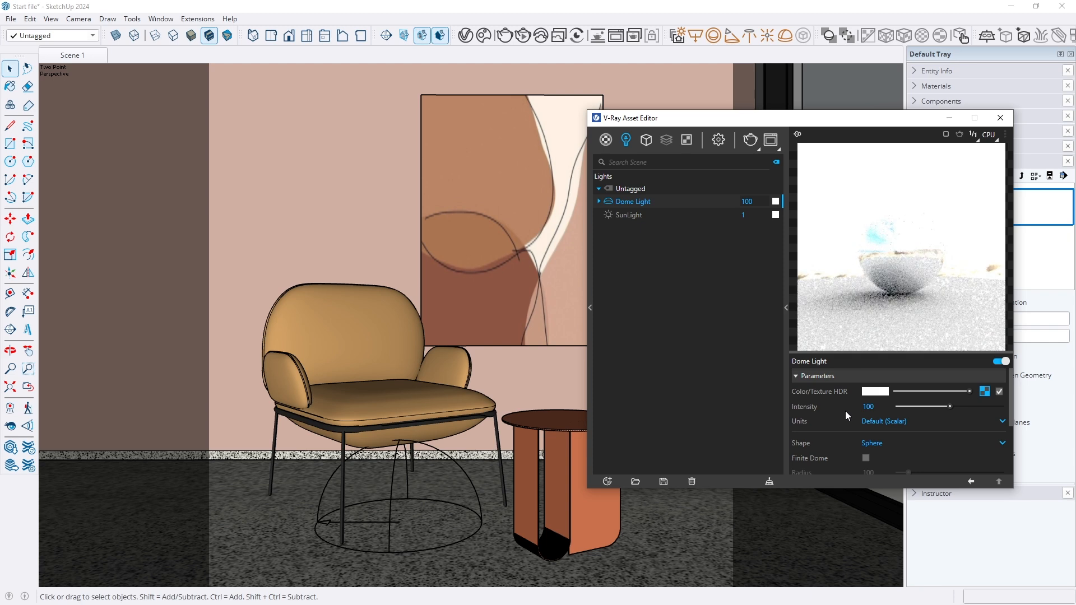
double_click(876, 411)
Start an interactive V-Ray render of the scene using the current render settings
left_click(722, 140)
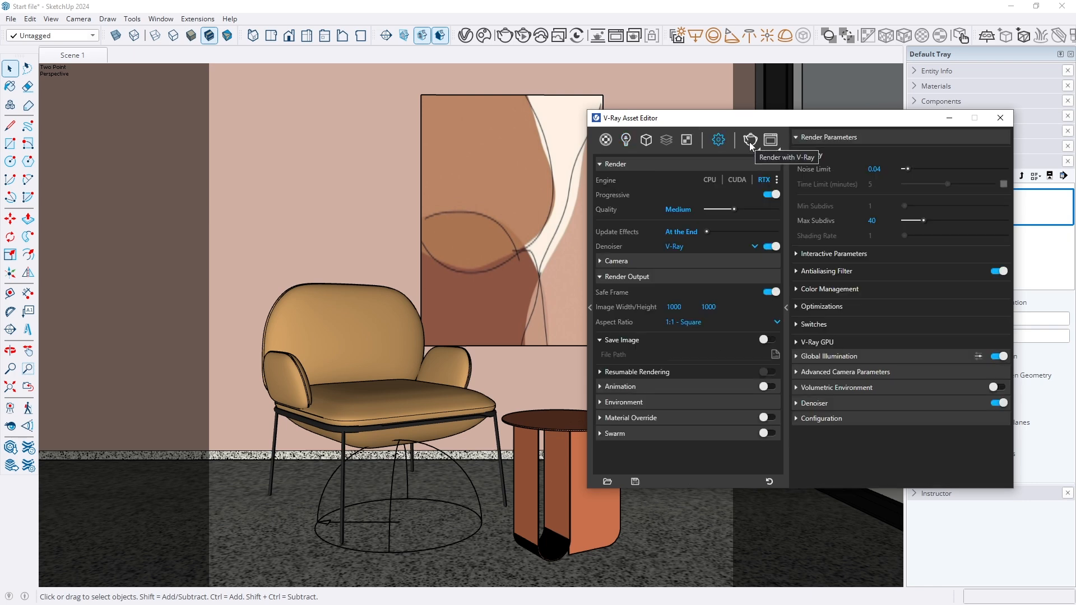
left_click(751, 147)
left_click(758, 151)
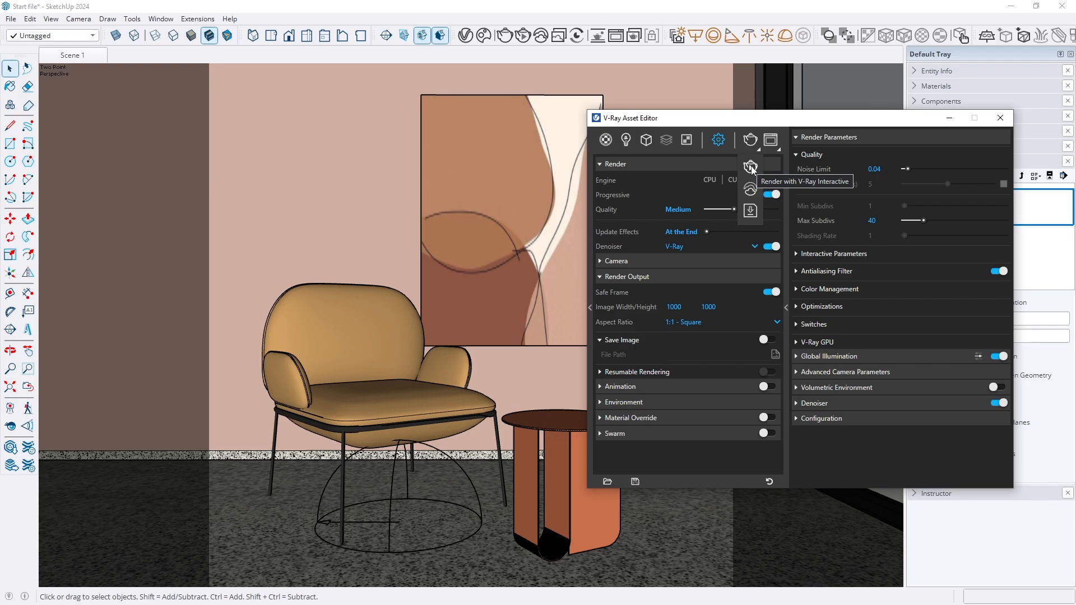
left_click(751, 167)
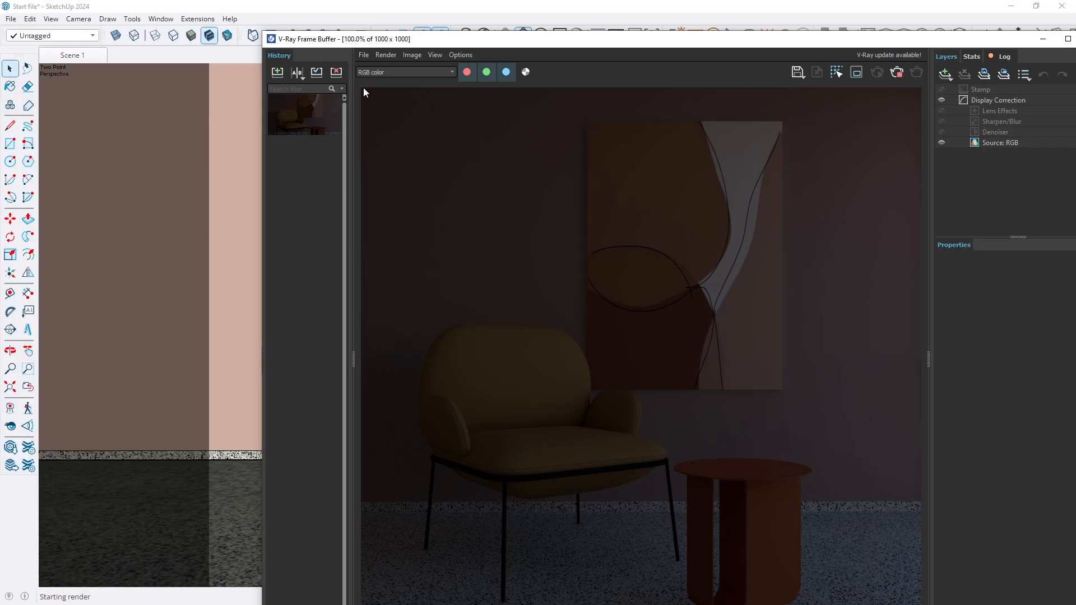
Enlarge the frame buffer's image area and arrange it beside the asset editor showing the dome light's parameters
left_click_drag(286, 42, 286, 20)
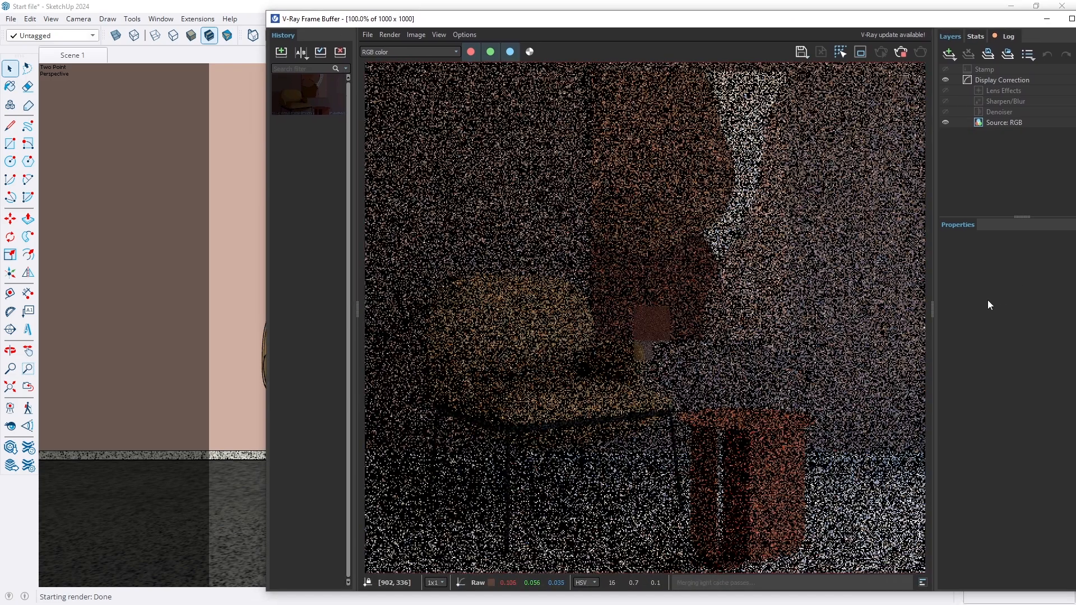
left_click_drag(932, 310, 1071, 303)
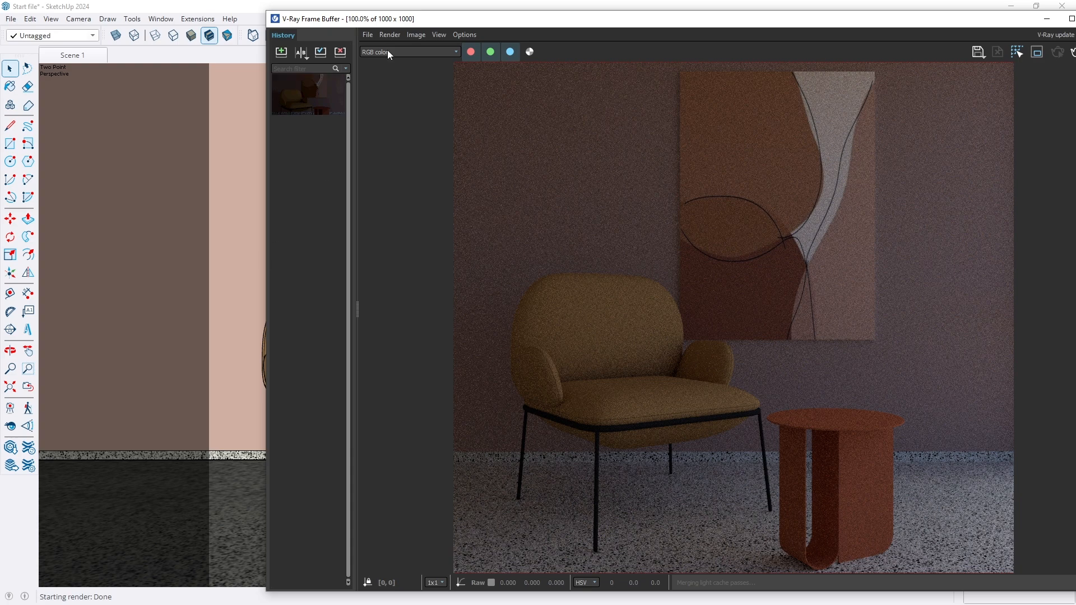
mouse_move(381, 18)
left_mouse_down()
mouse_move(430, 22)
mouse_move(406, 261)
left_mouse_up()
left_click(627, 141)
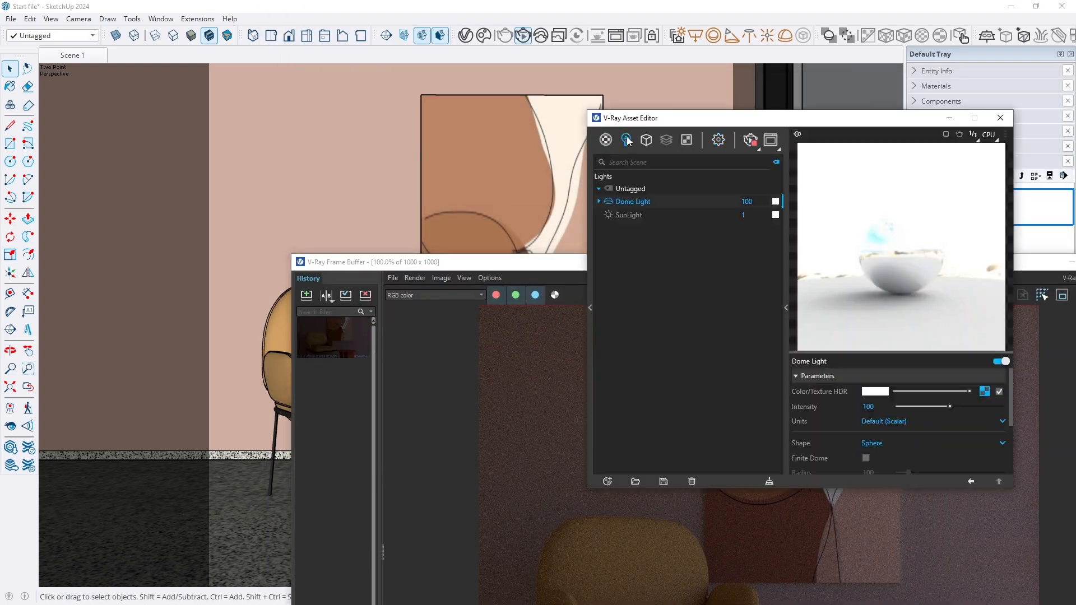
left_click_drag(656, 117, 92, 137)
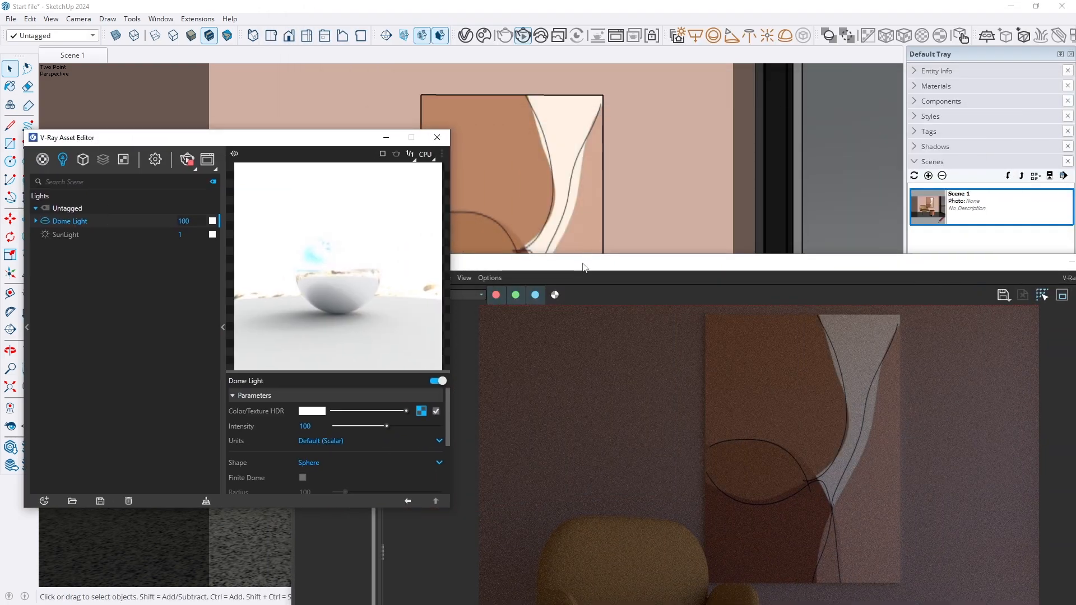
left_click_drag(583, 267, 588, 28)
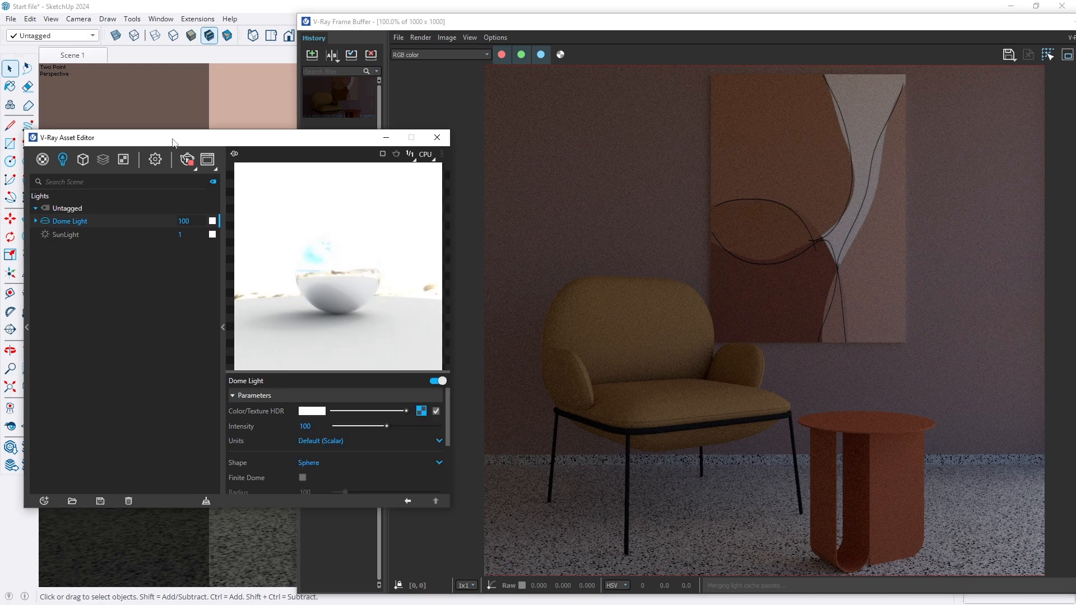
left_click_drag(174, 141, 154, 141)
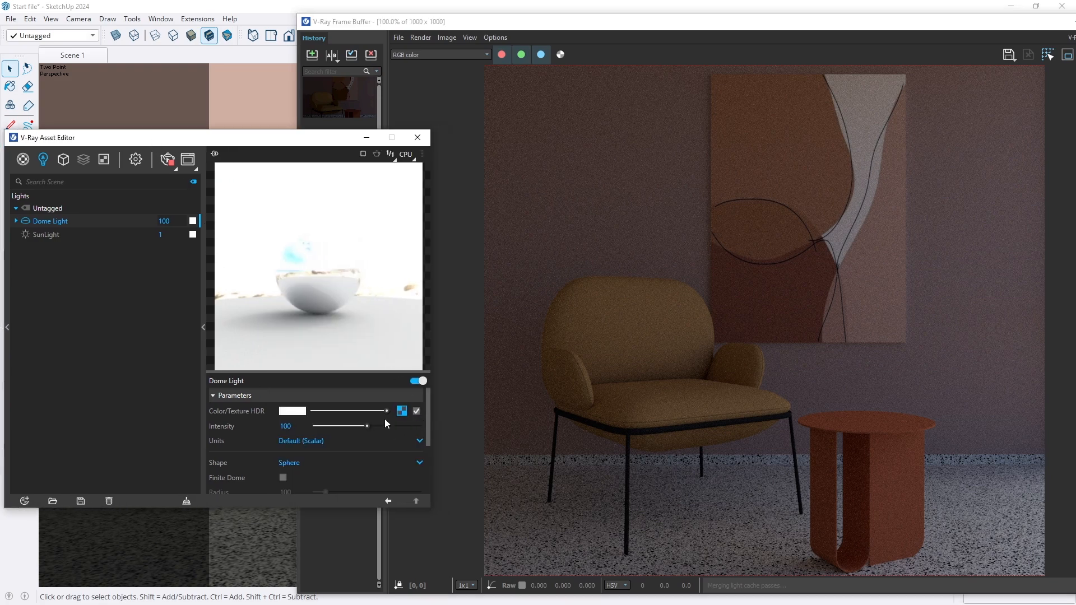
Enable Material Override in the render settings with the default override color
left_click(135, 160)
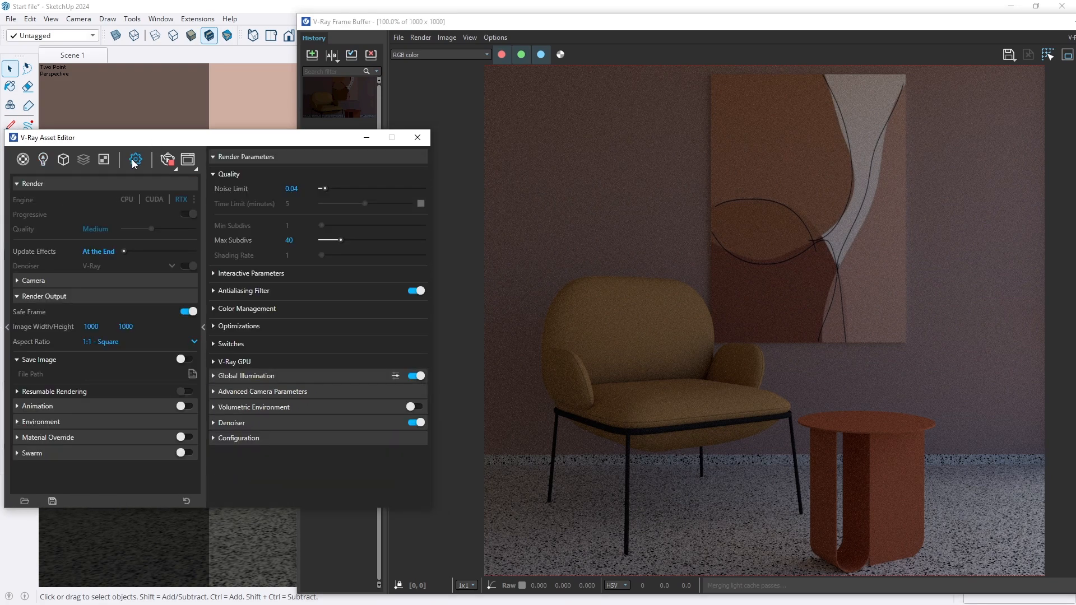
left_click(46, 438)
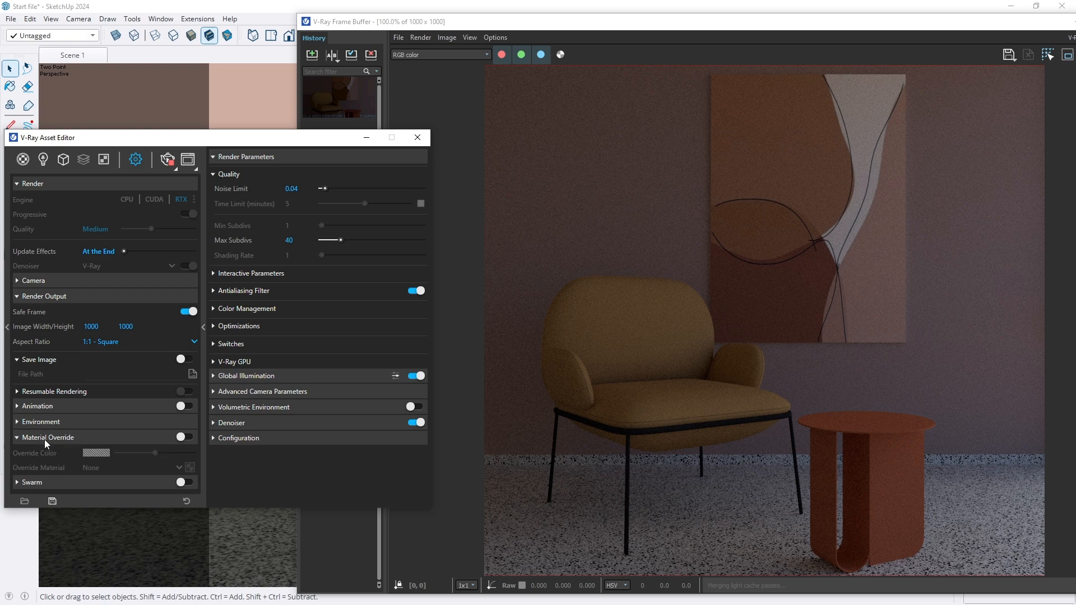
left_click(182, 438)
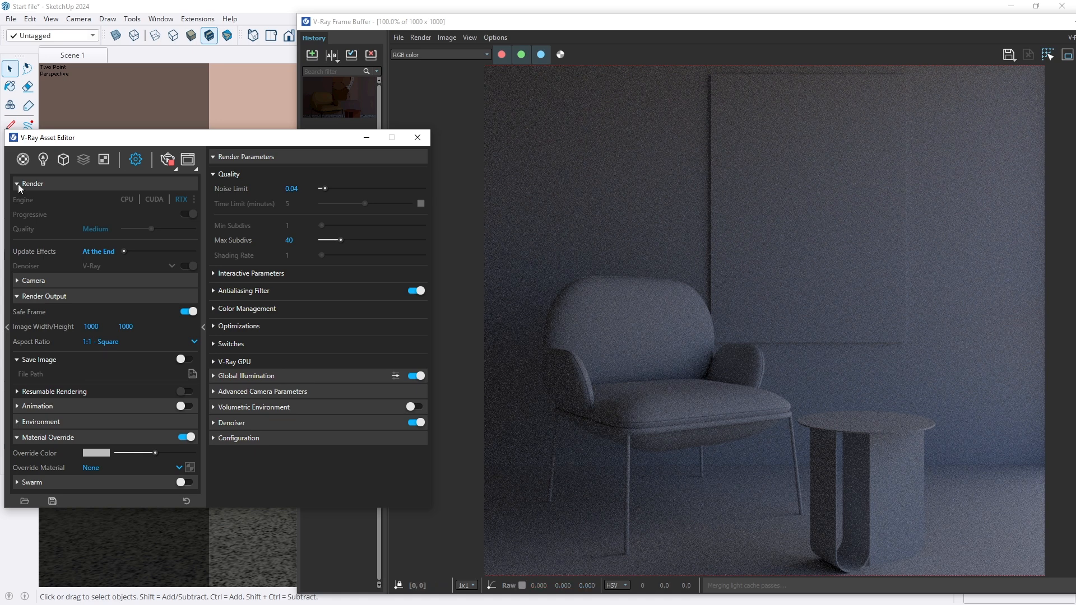
Rotate the dome light's HDR texture horizontally to about 134.1 in its texture placement settings
left_click(47, 158)
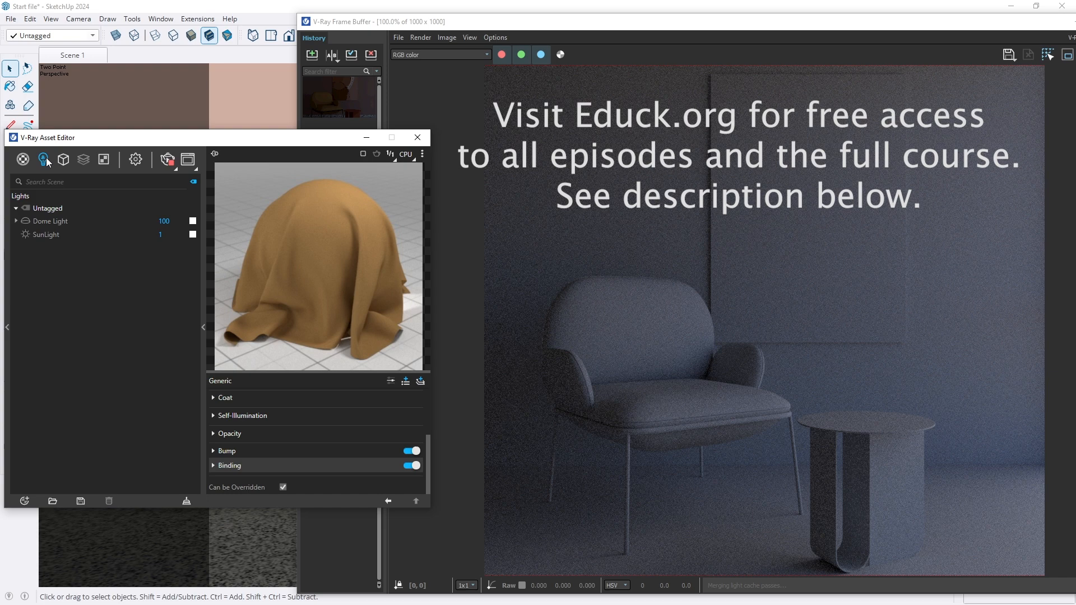
left_click(50, 221)
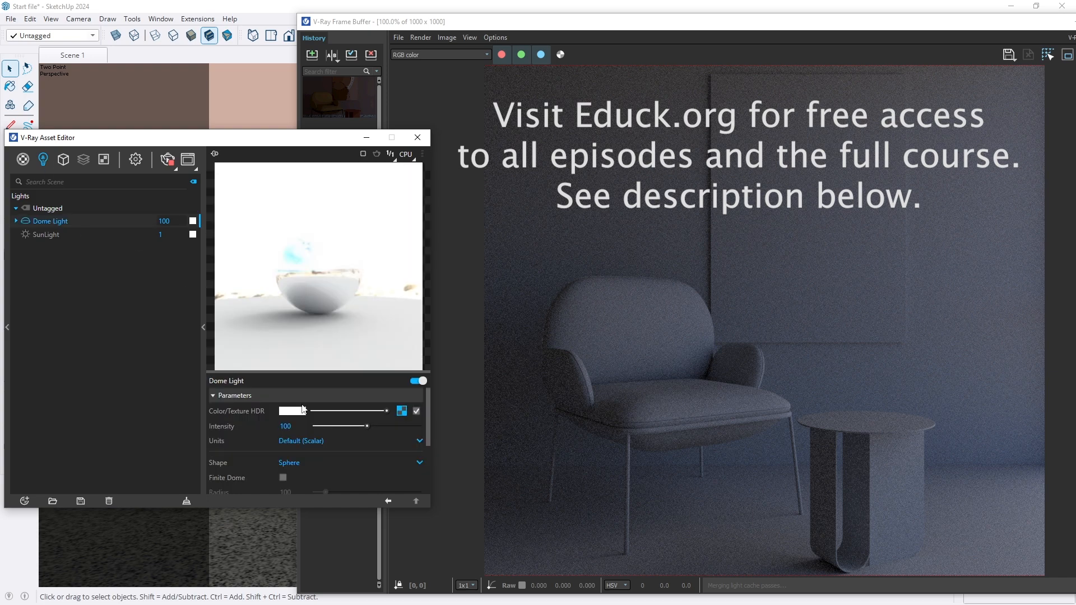
left_click(402, 412)
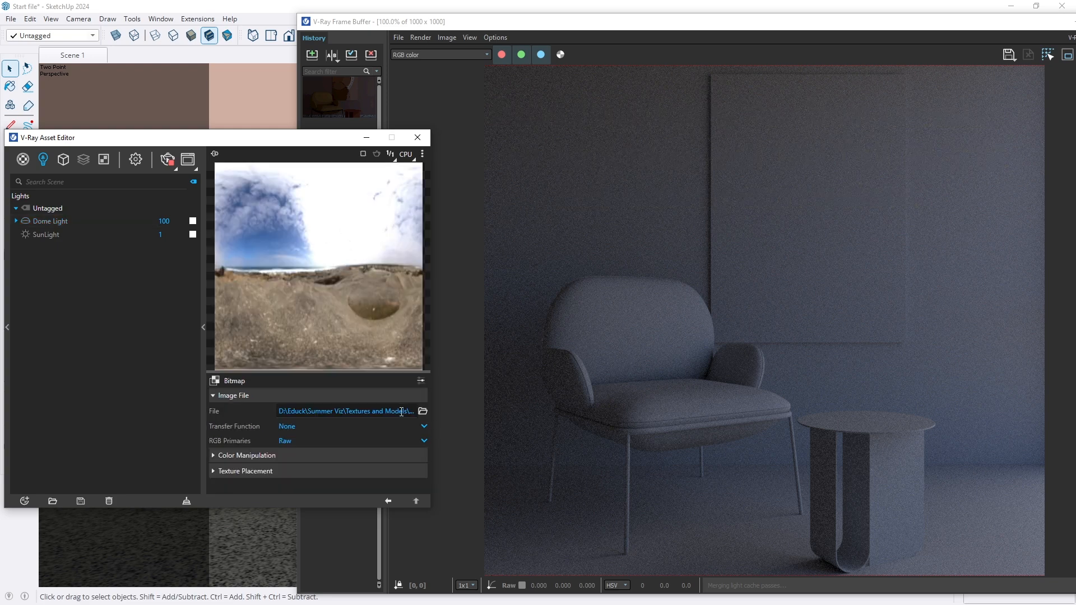
left_click(213, 471)
scroll(254, 460, "down", 4)
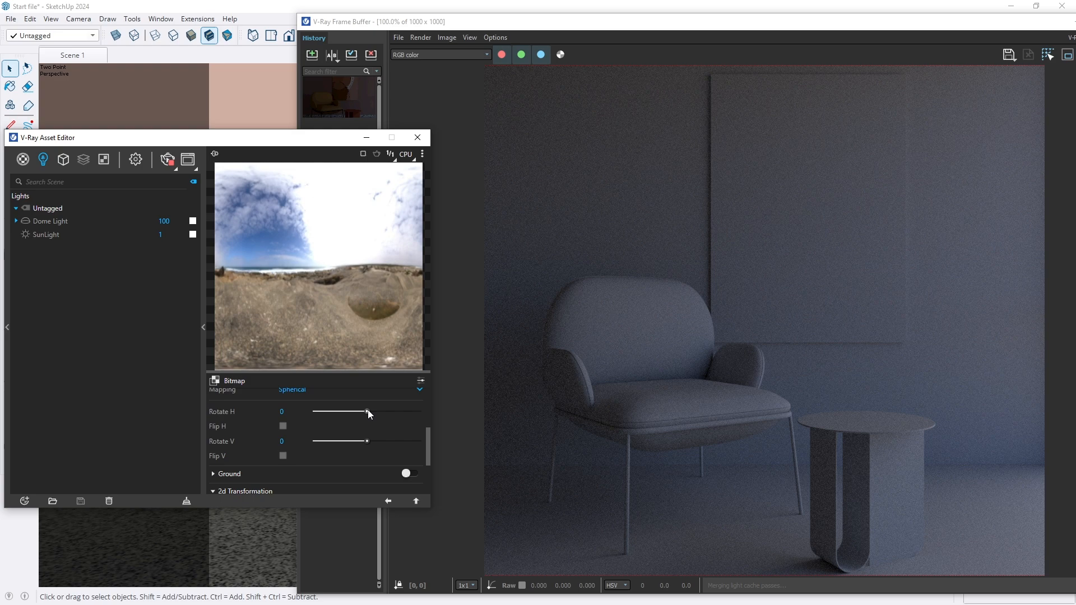
left_click_drag(368, 411, 378, 413)
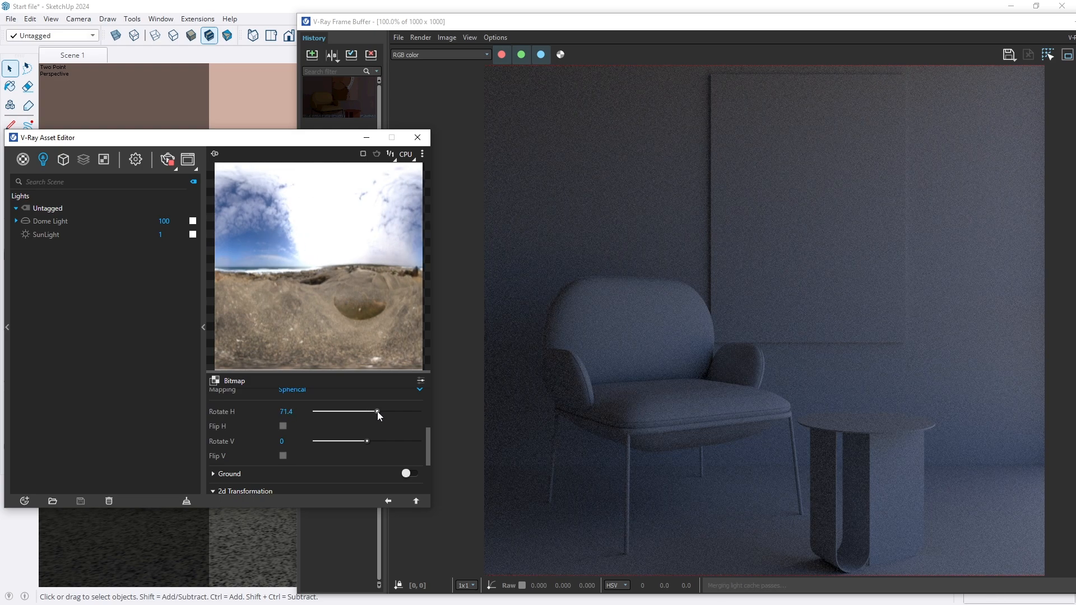
left_click_drag(378, 412, 385, 412)
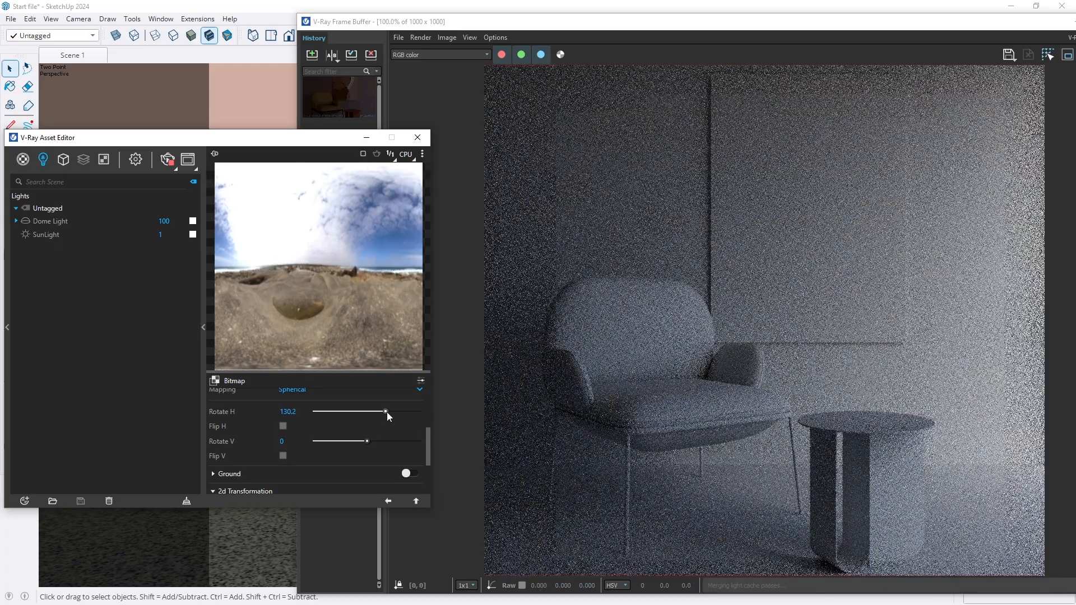
left_click_drag(386, 412, 388, 412)
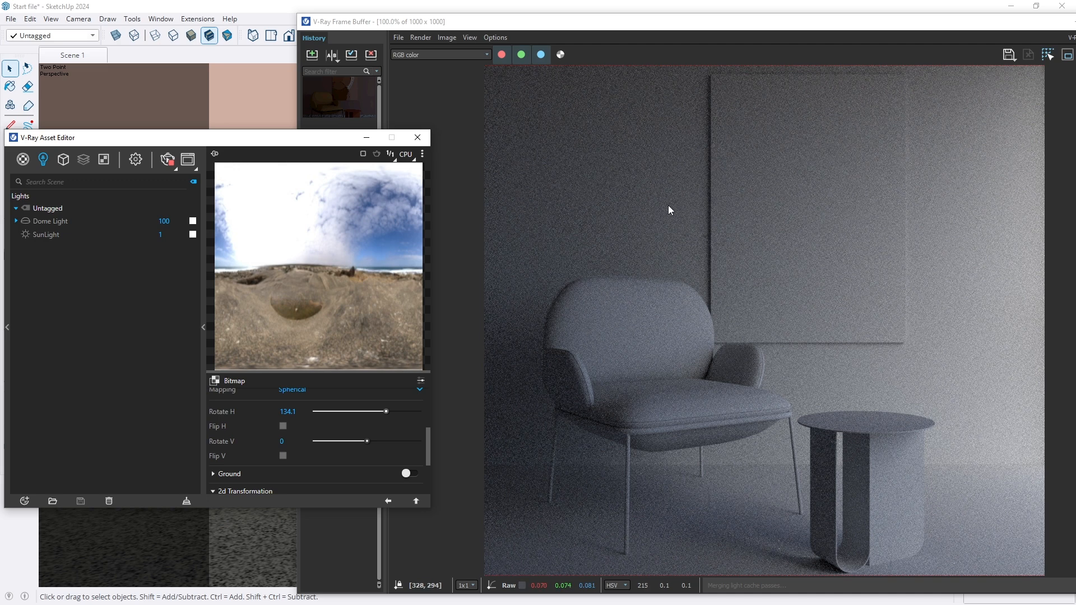
Enable Custom Orientation for the SunLight and set its horizontal angle to about 115.7 and vertical angle to 23.5
left_click(42, 234)
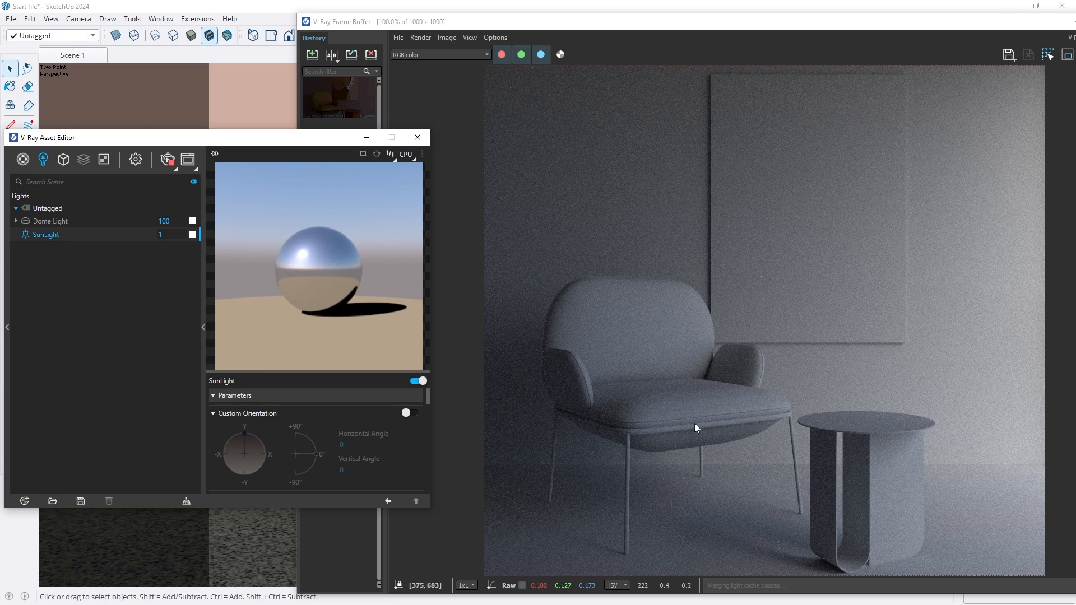
left_click(408, 412)
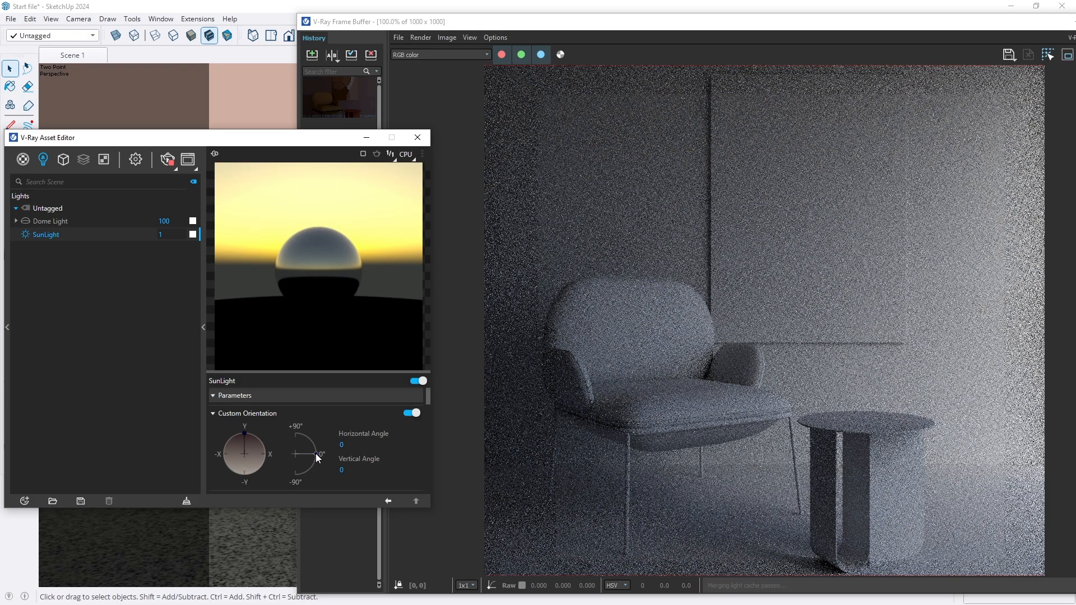
left_click(315, 453)
left_click_drag(315, 453, 314, 446)
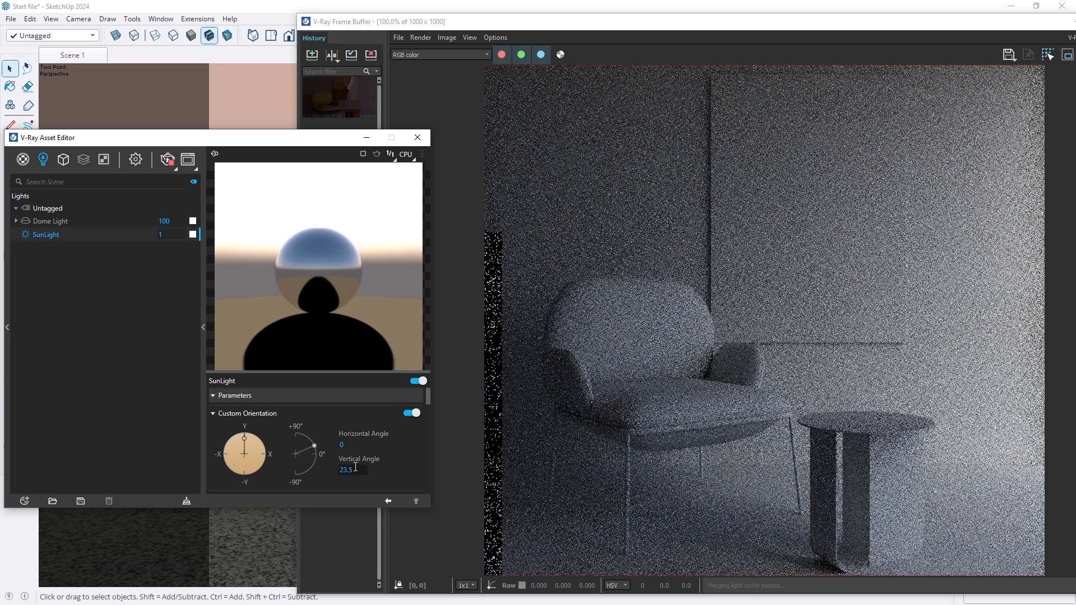
left_click_drag(244, 441, 263, 461)
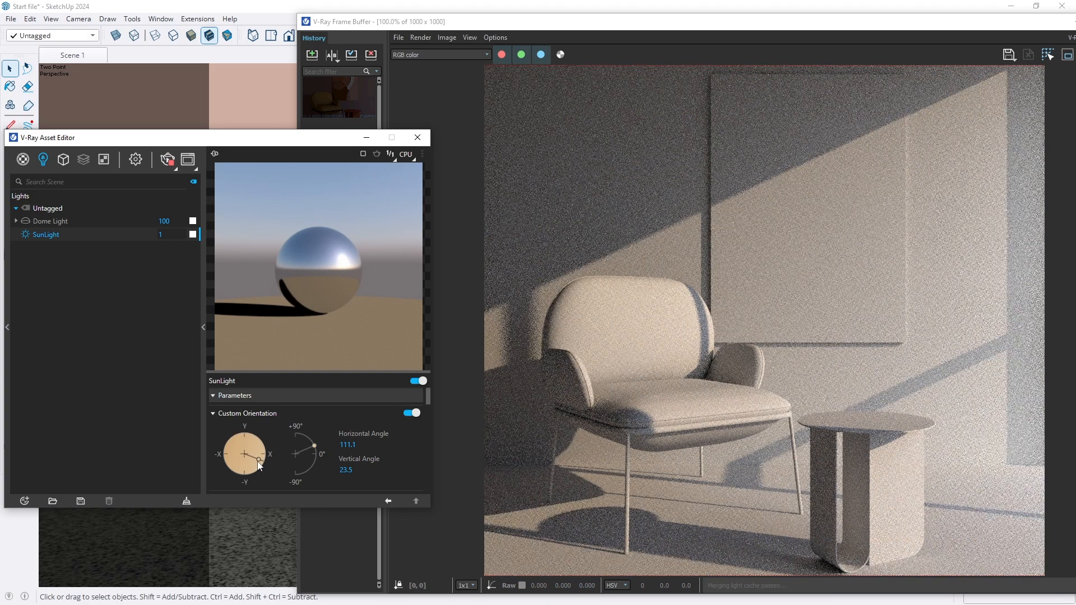
left_click_drag(258, 464, 262, 462)
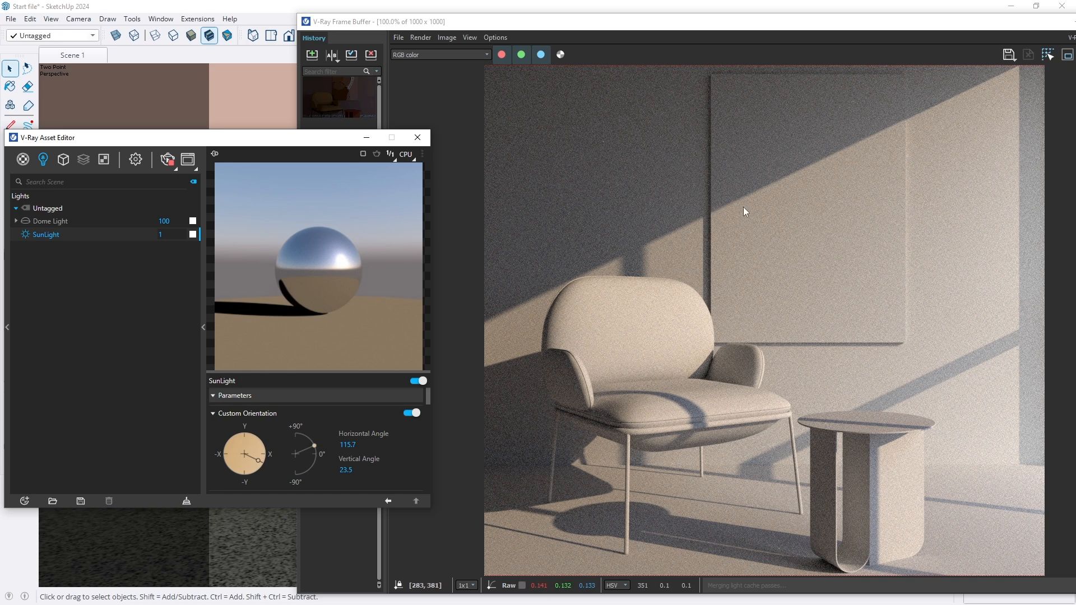
Set the SunLight's Size Multiplier to 20 and view the whole render at 50% in the frame buffer
scroll(253, 447, "down", 8)
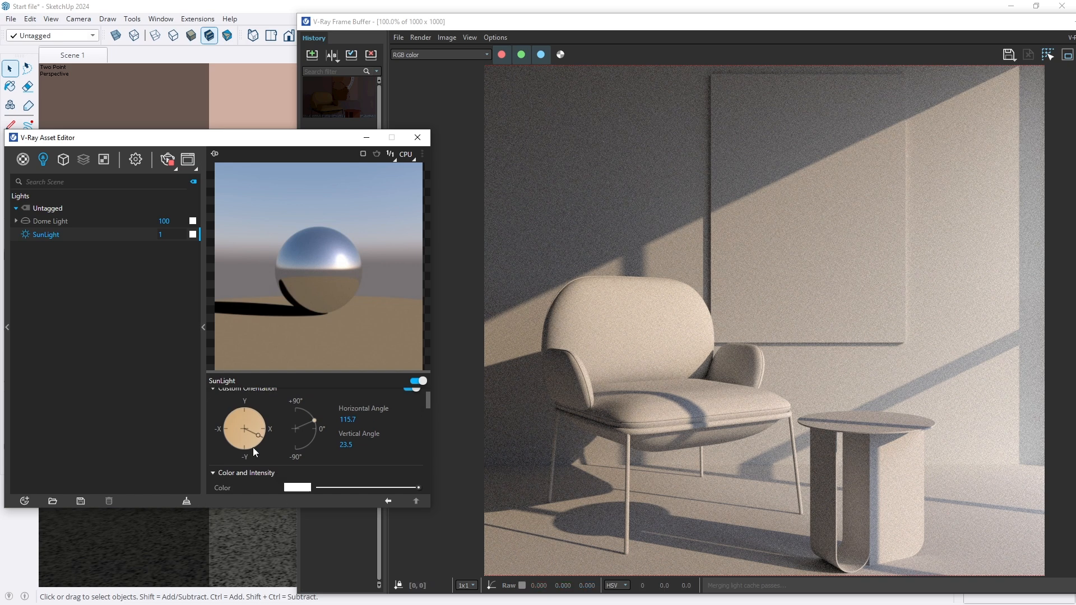
scroll(253, 447, "up", 3)
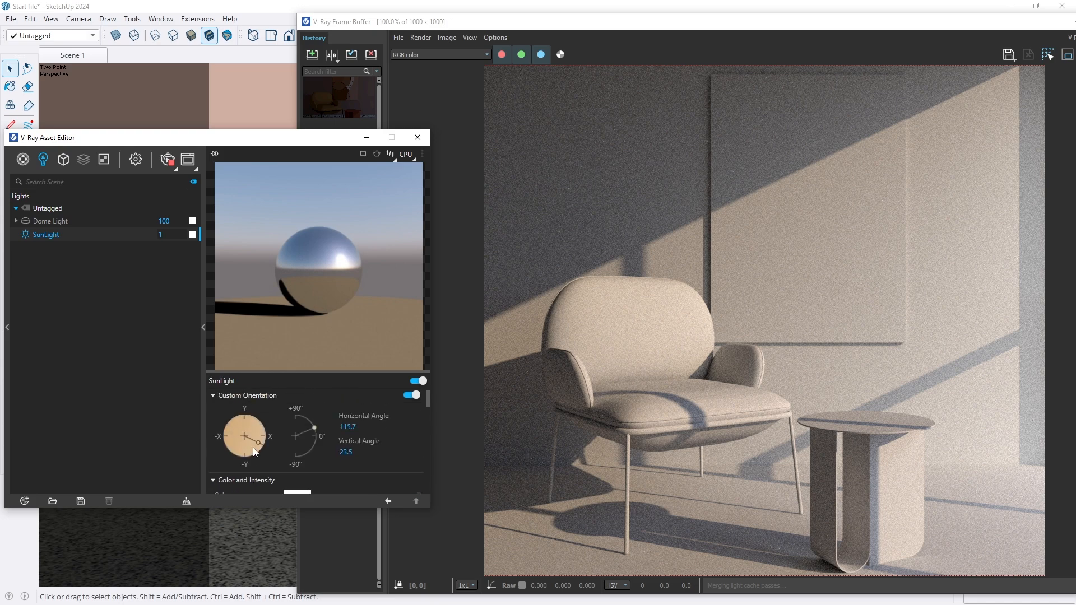
scroll(253, 448, "down", 2)
scroll(255, 447, "down", 1)
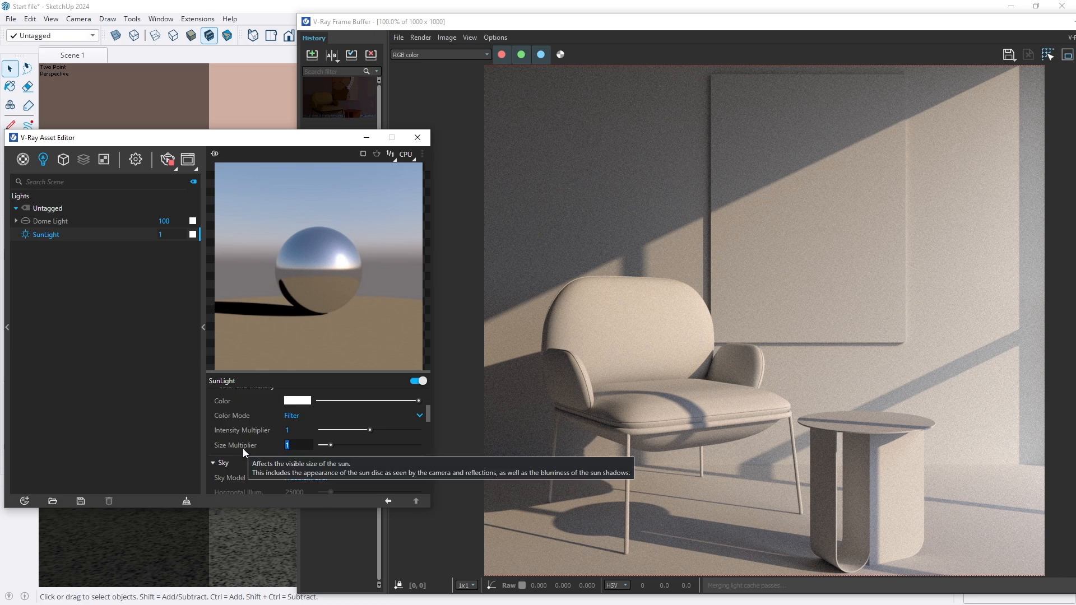
type("20")
key("Return")
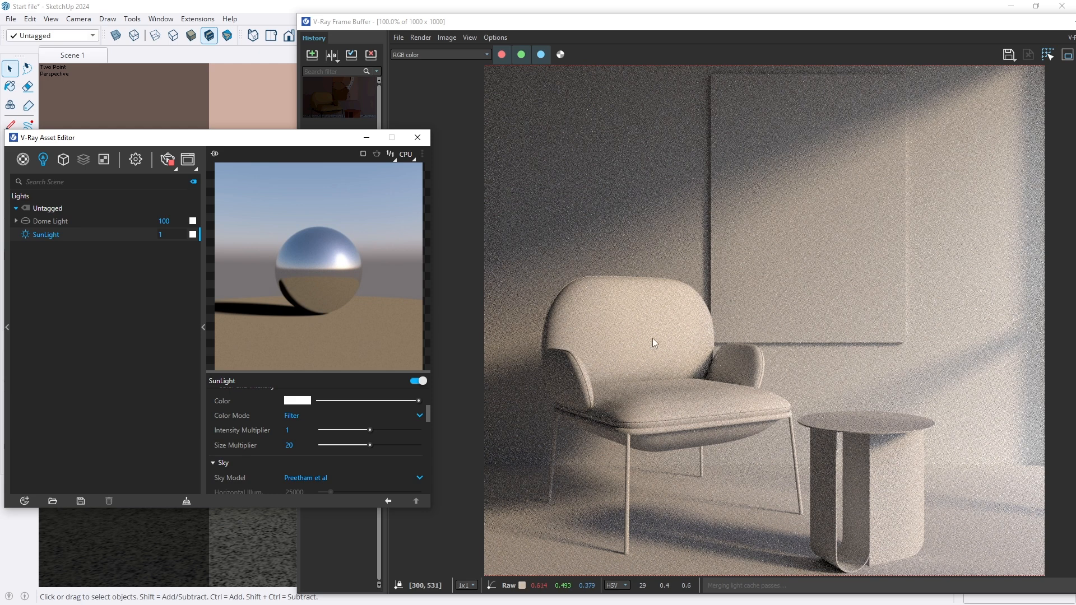
scroll(747, 362, "down", 1)
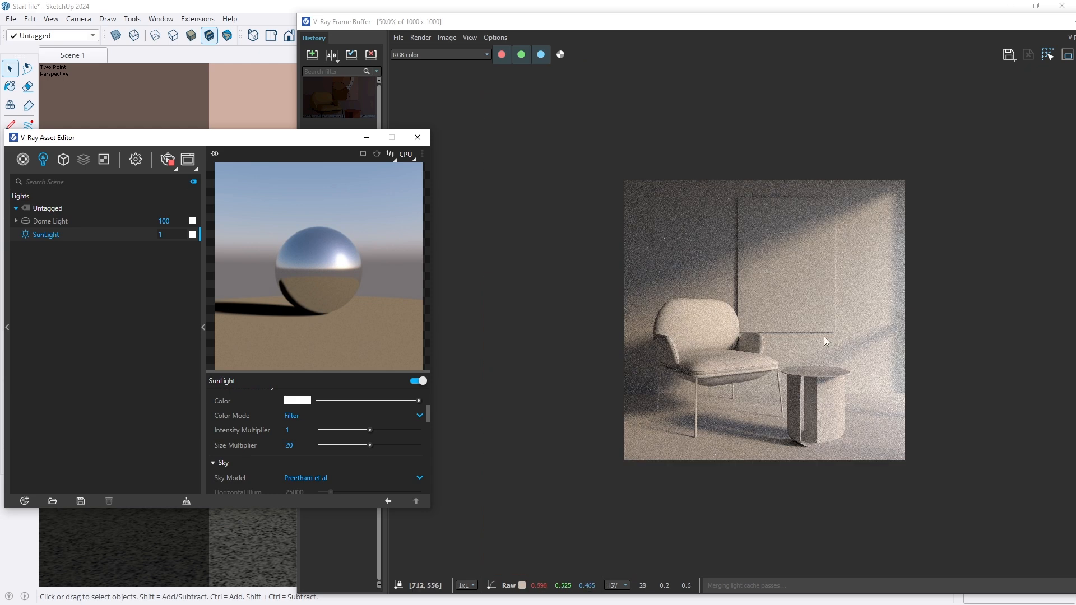
left_click(51, 223)
left_click(55, 235)
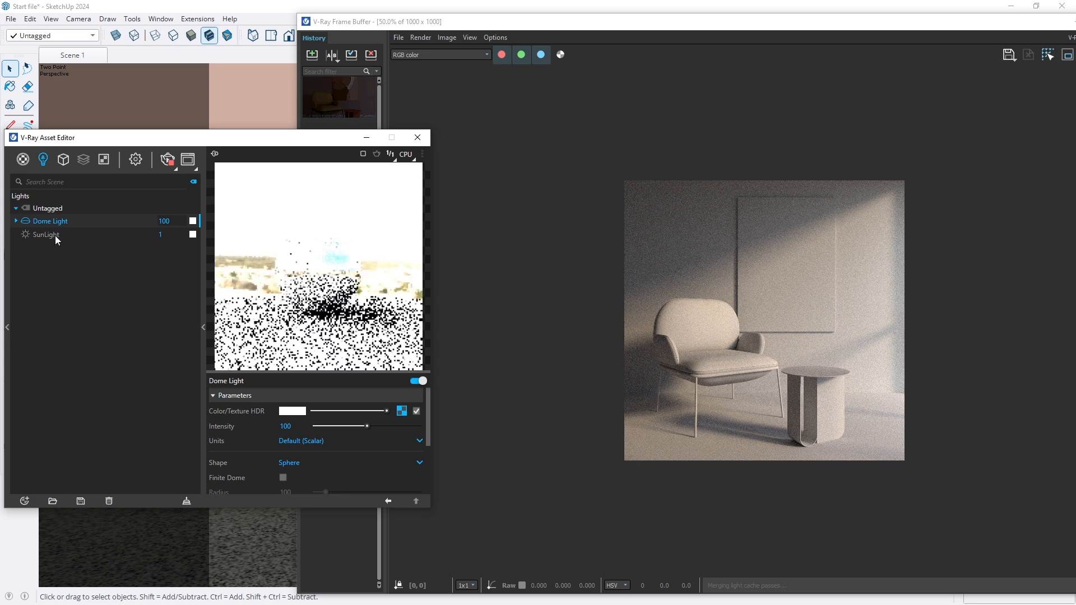
left_click(57, 221)
left_click(62, 235)
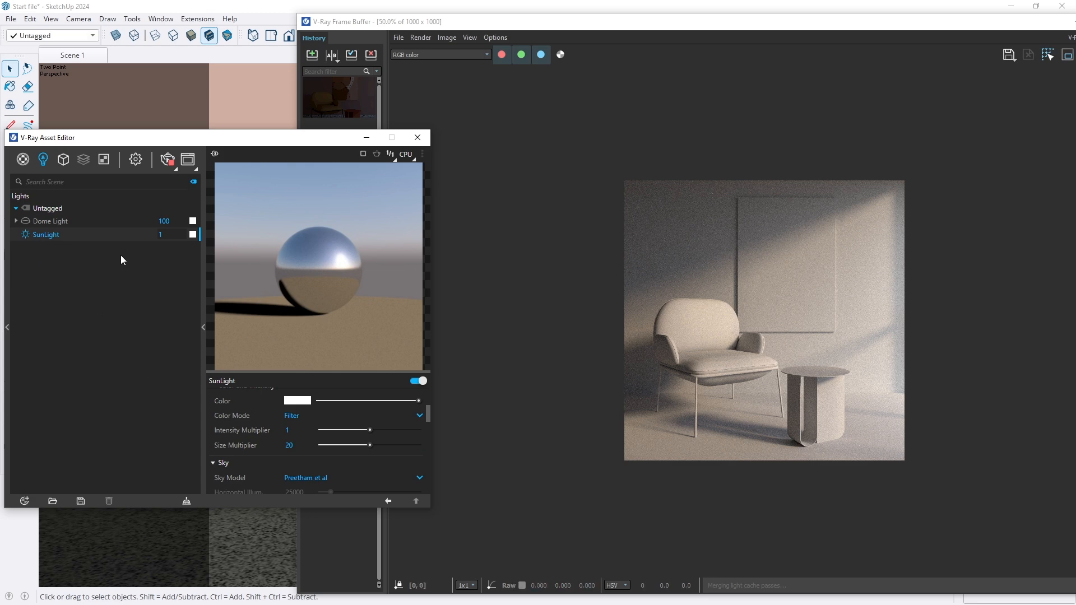
Minimise the render frame buffer and examine the room from outside, including its open side and glazed wall
left_click_drag(956, 22, 804, 25)
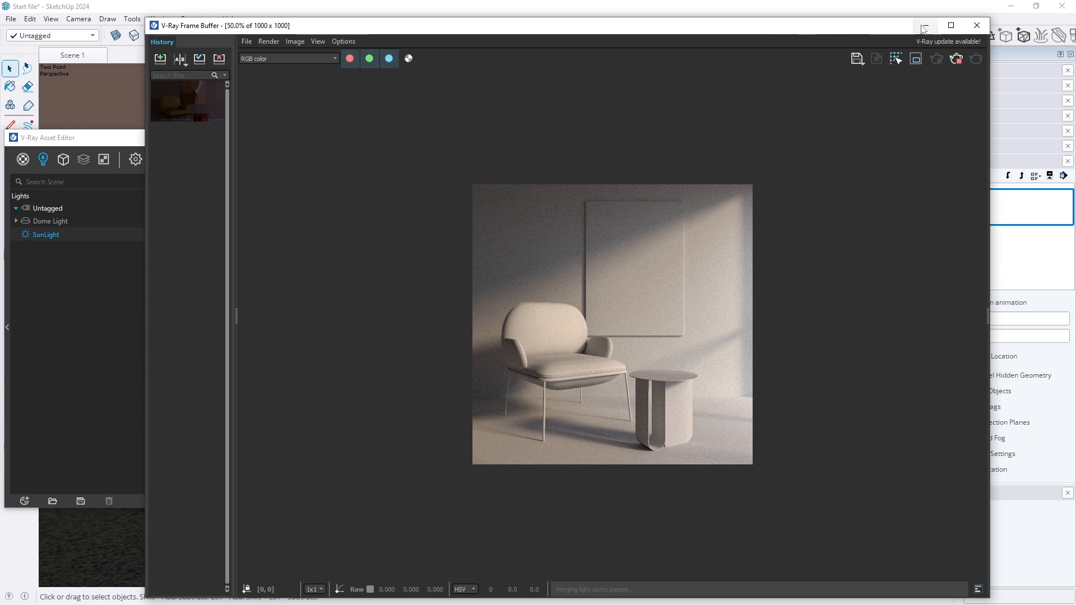
left_click(924, 27)
middle_click_drag(514, 189, 489, 325)
scroll(489, 326, "down", 10)
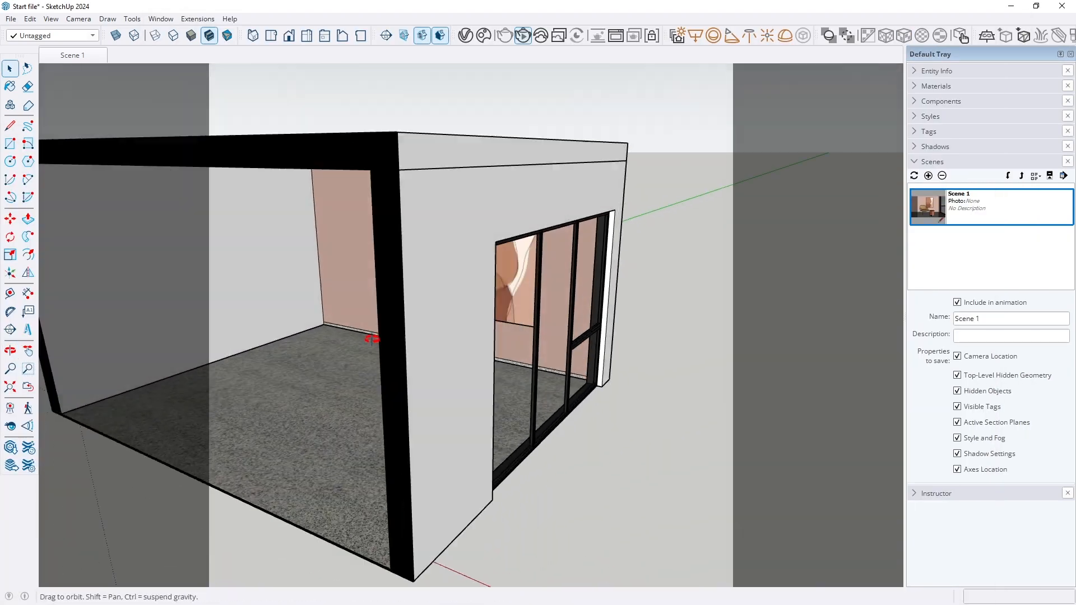
middle_click_drag(571, 325, 563, 307)
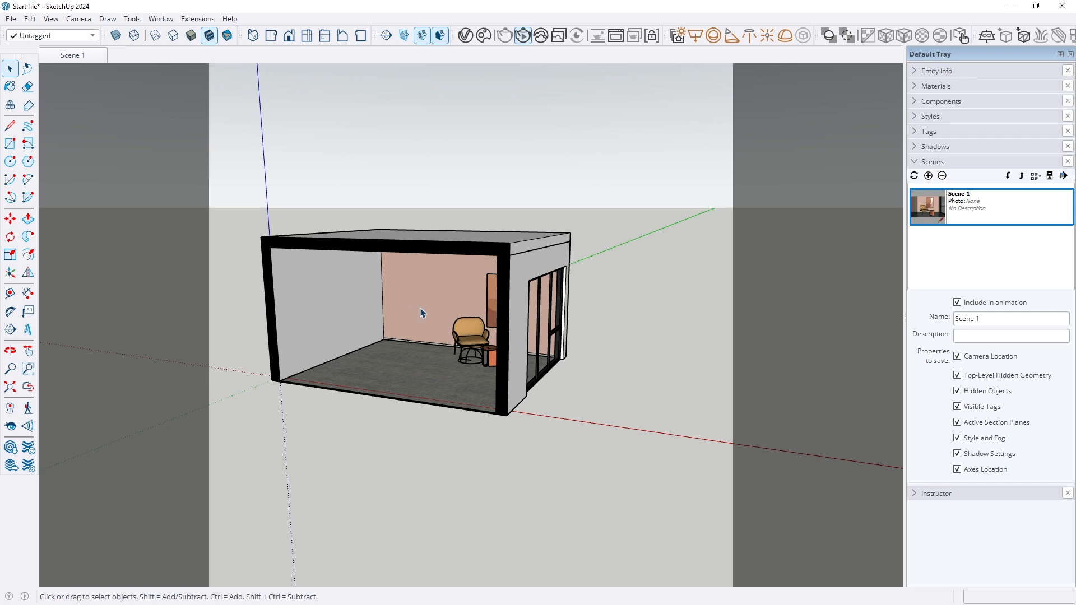
middle_click_drag(422, 313, 482, 335)
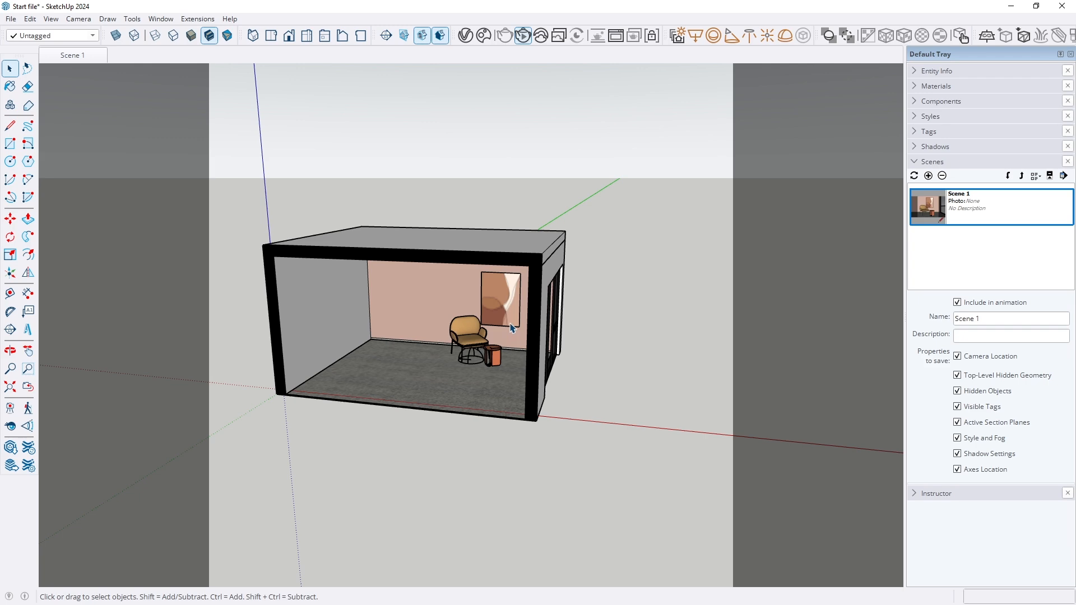
scroll(512, 328, "up", 5)
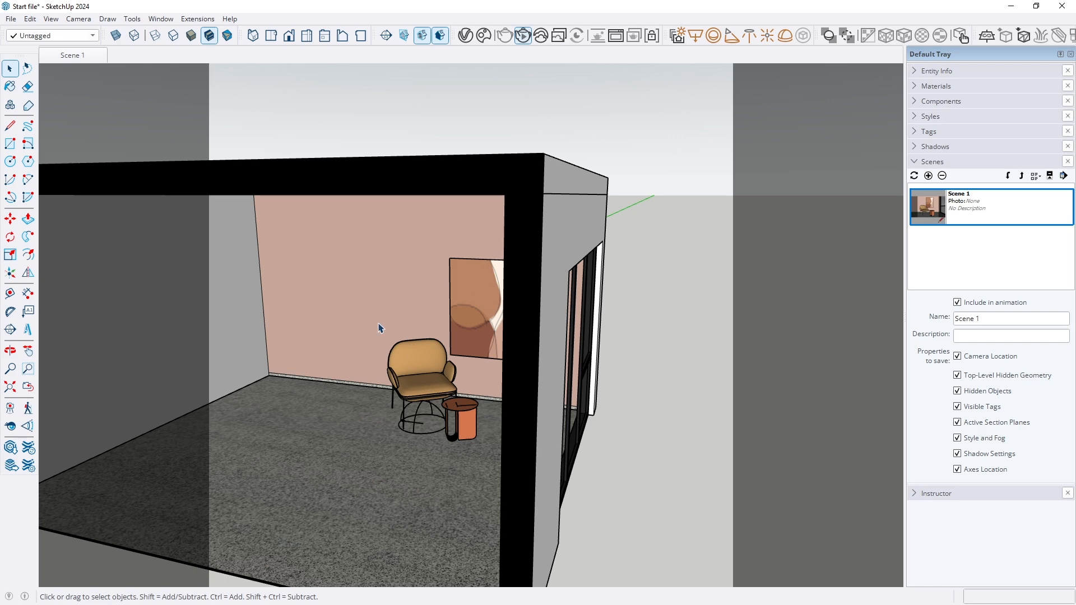
scroll(381, 324, "down", 4)
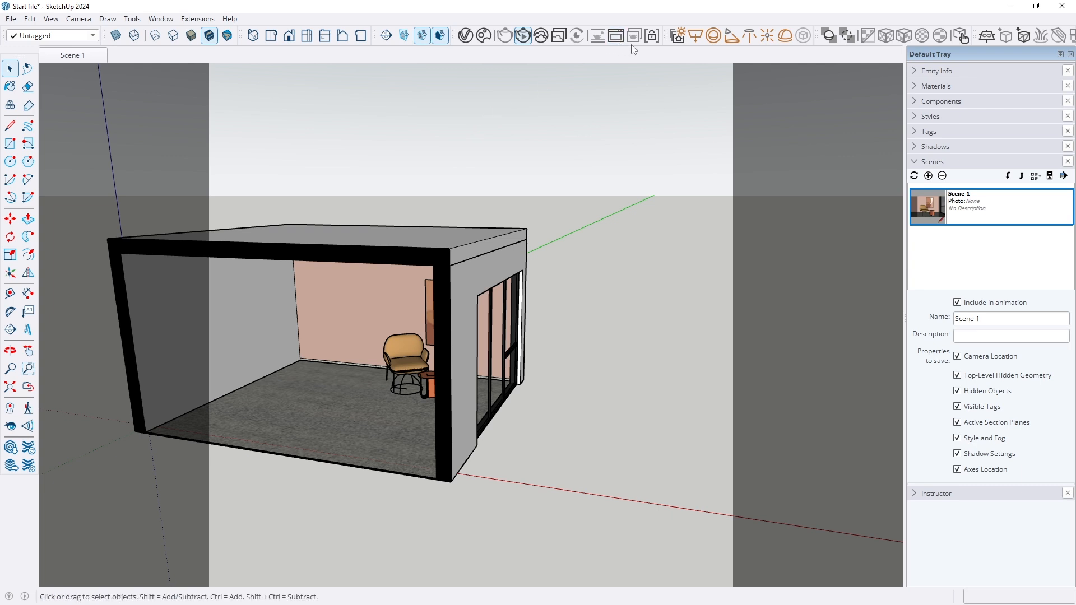
Draw a V-Ray rectangle light on the exterior face of the glazed wall, partly overlapping the window
left_click(695, 37)
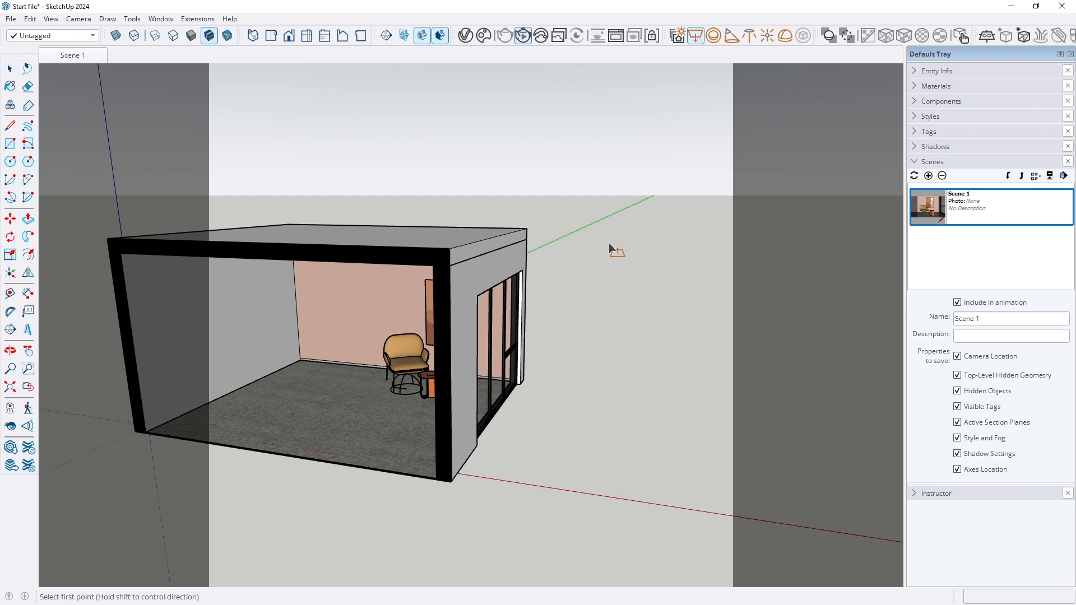
middle_click_drag(619, 247, 315, 323)
left_click(315, 324)
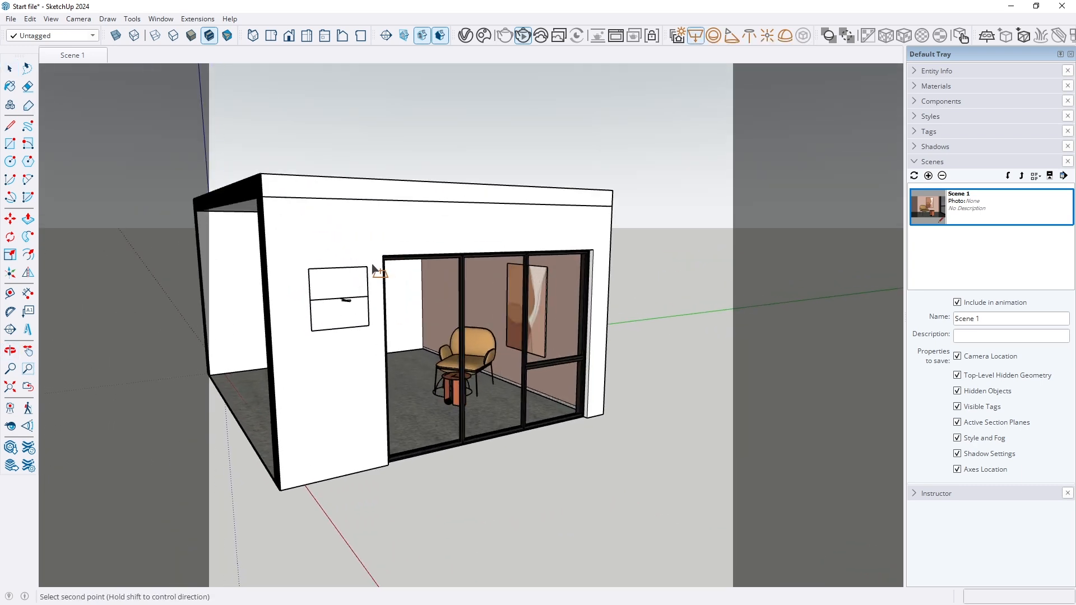
left_click(459, 213)
left_click(9, 67)
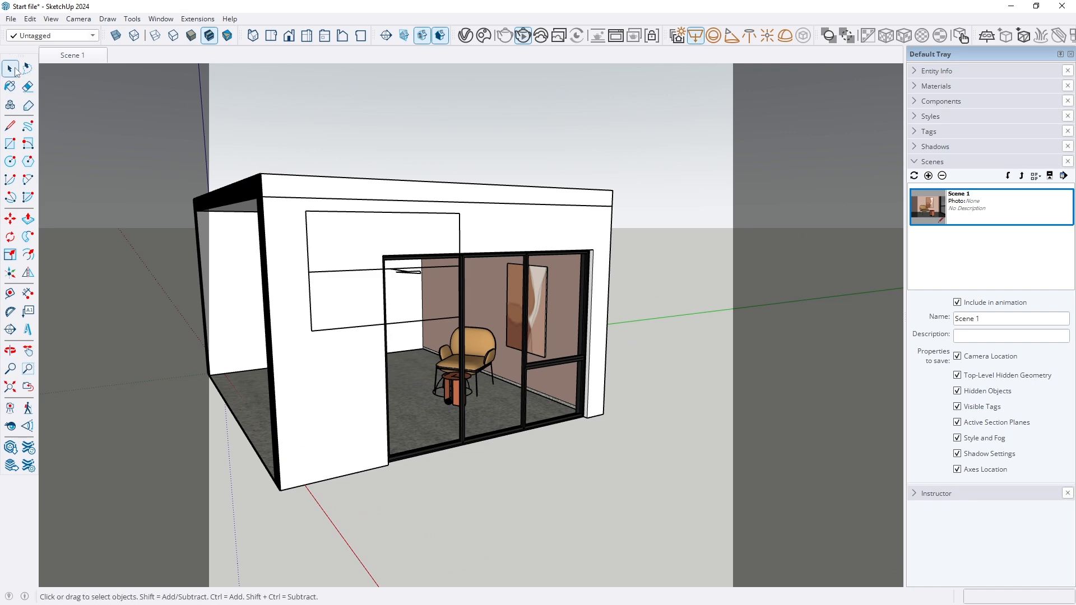
Rotate the rectangle light about the vertical axis so it points diagonally through the window towards the armchair
left_click(403, 273)
middle_click_drag(403, 273, 123, 318)
left_click(10, 236)
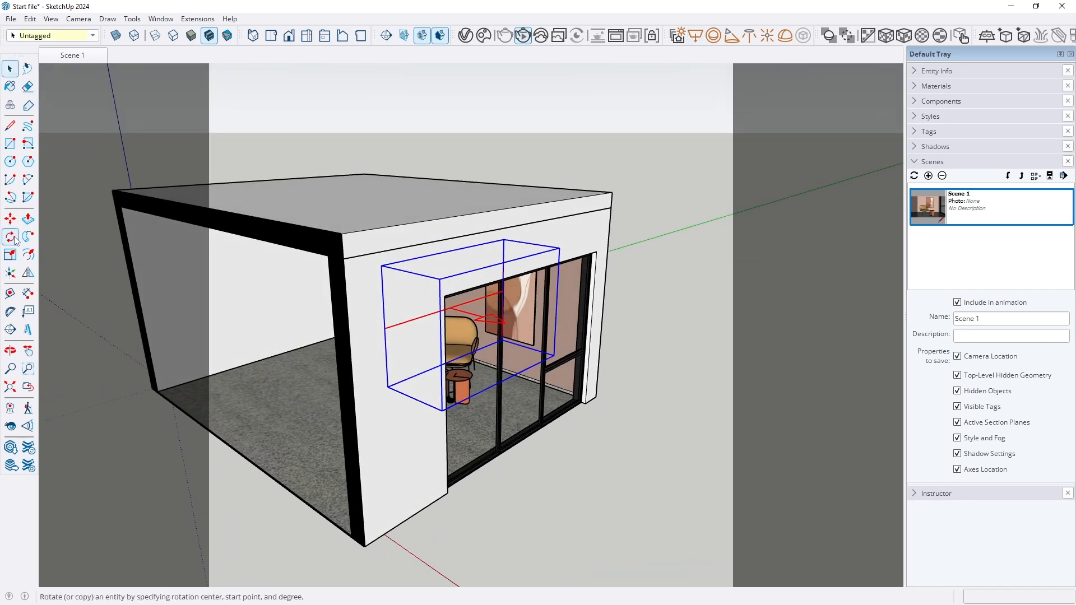
left_click(516, 509)
left_click(550, 485)
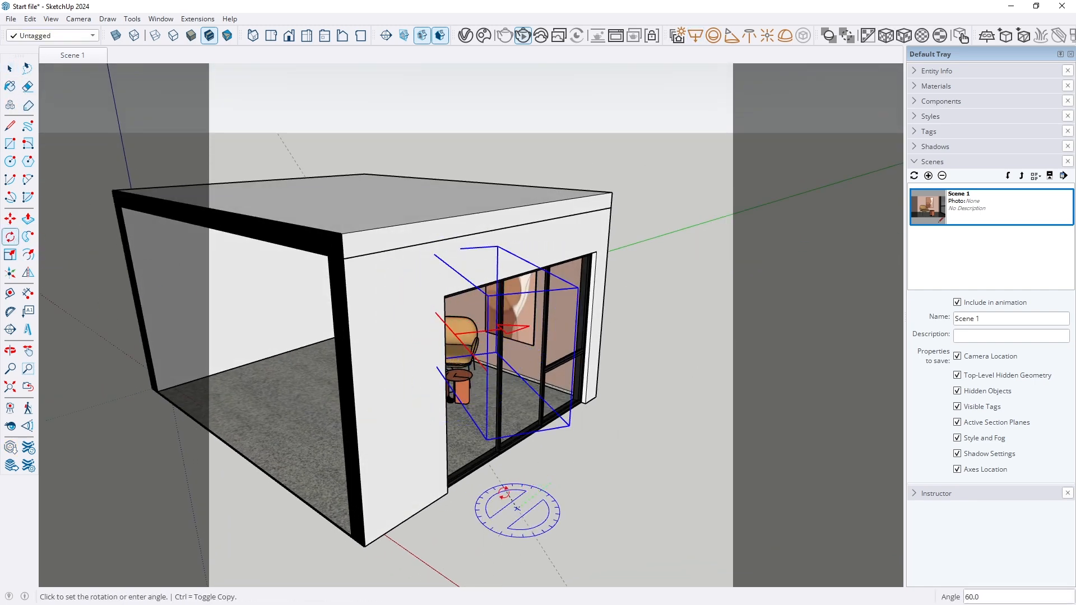
left_click(476, 509)
Scale the rectangle light along its red axis to about 0.82
left_click(9, 255)
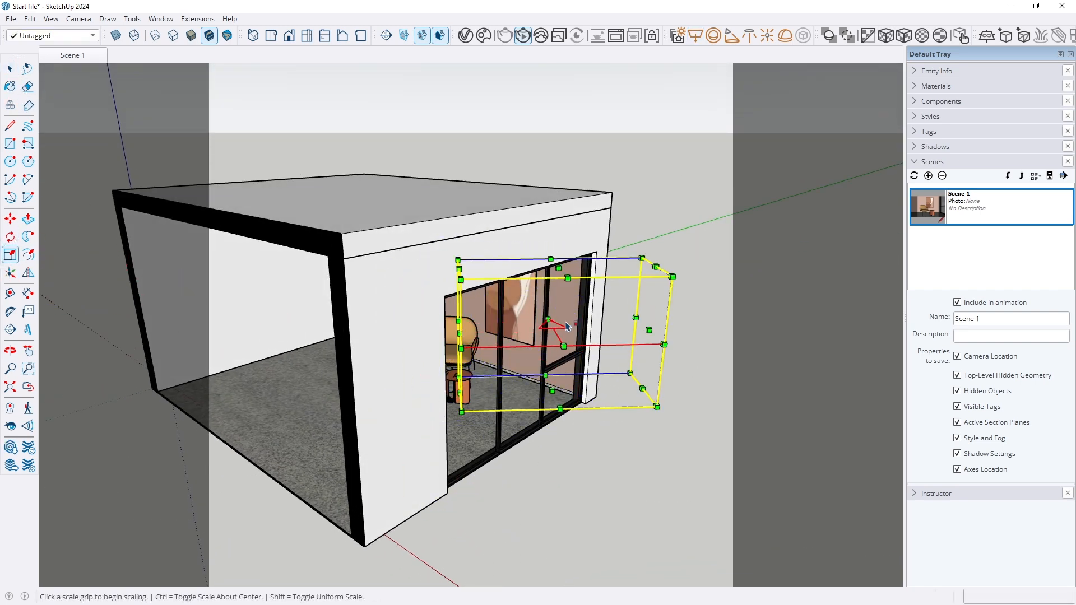
left_click(649, 330)
left_click(616, 331)
Show the model from the top in parallel projection and hide the slab tag to reveal the interior
left_click(79, 19)
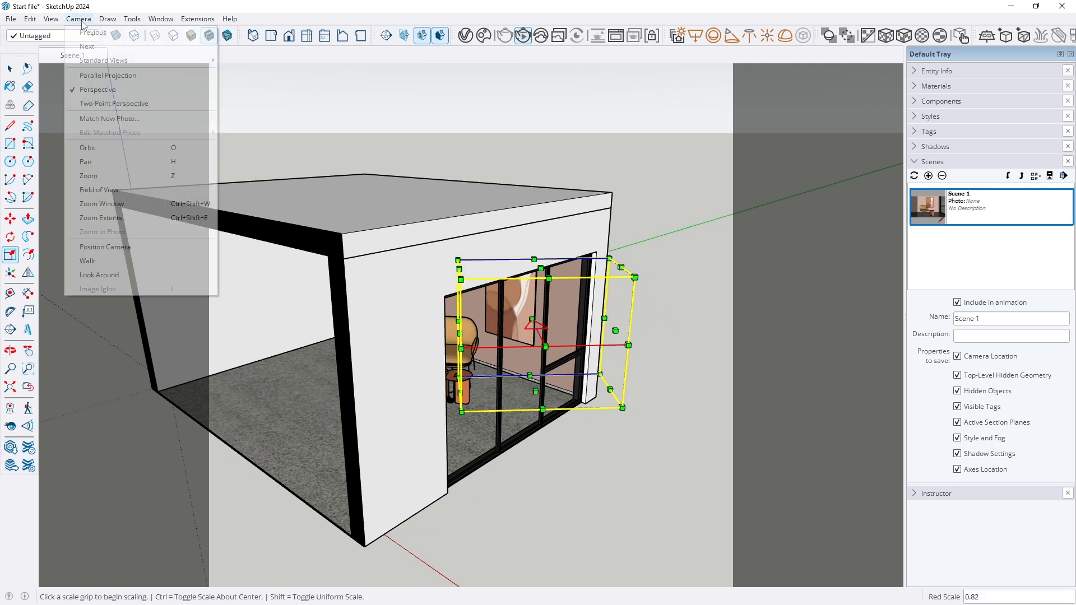
mouse_move(97, 65)
left_click(239, 60)
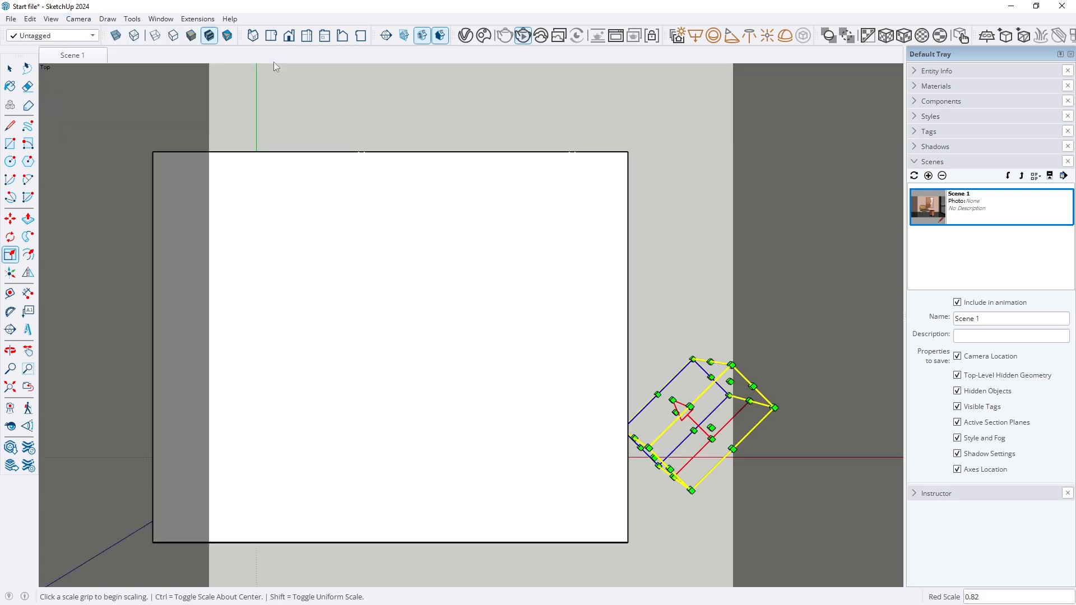
left_click(79, 19)
left_click(104, 75)
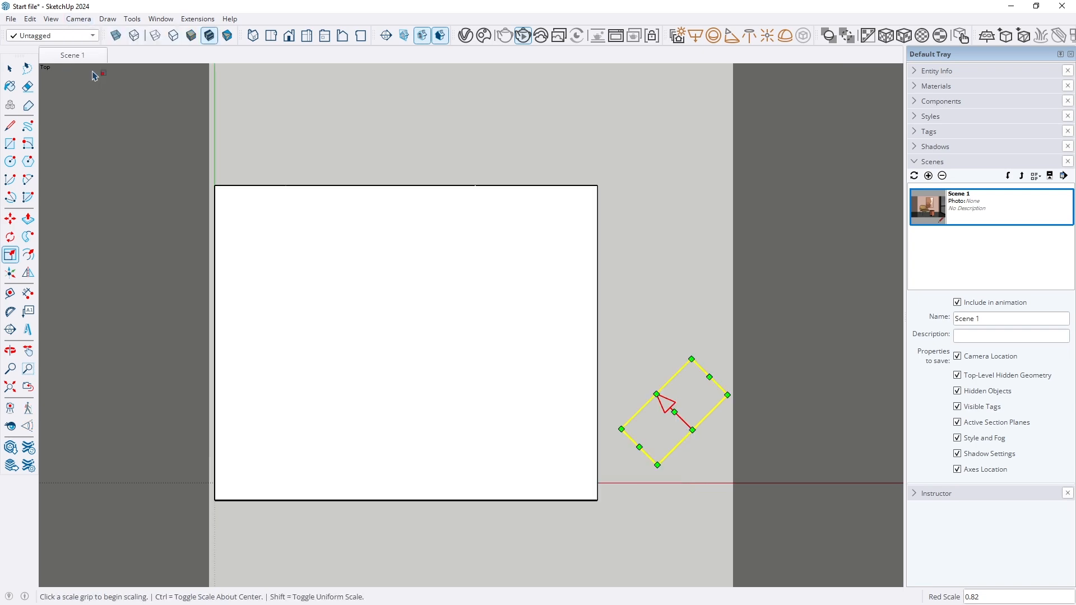
key("space")
left_click(383, 268)
right_click(383, 267)
left_click(348, 264)
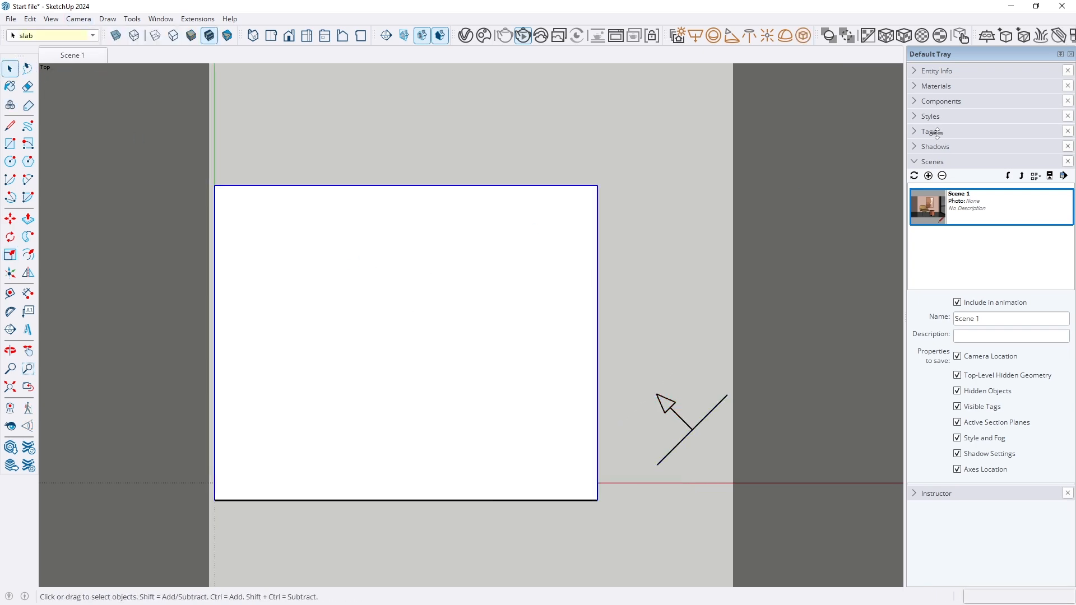
left_click(930, 131)
left_click(922, 202)
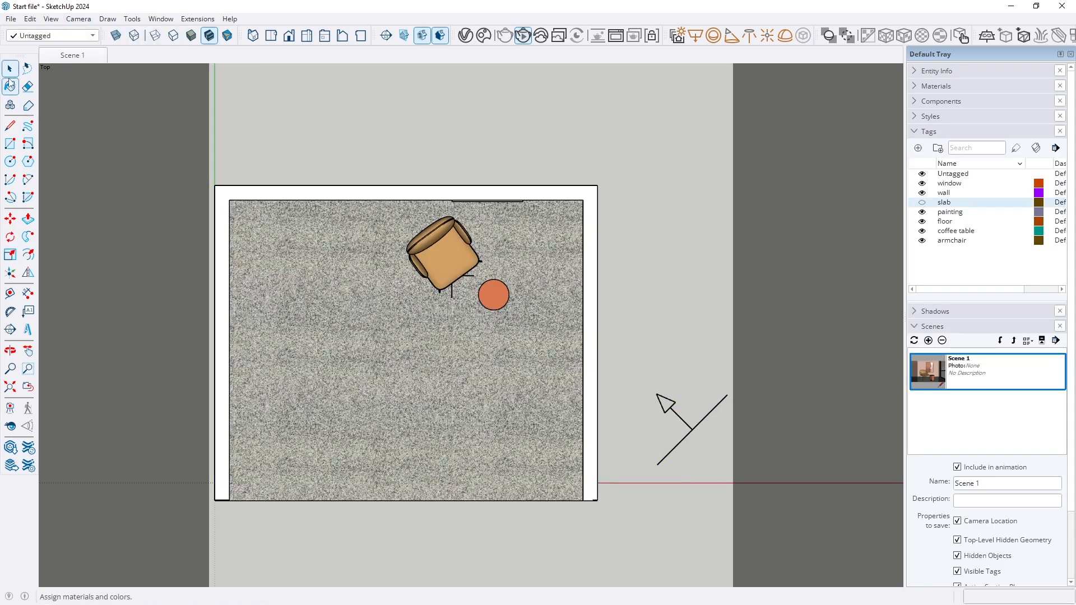
Move the rectangle light in plan to just outside the window, level with the middle of the room
left_click(666, 406)
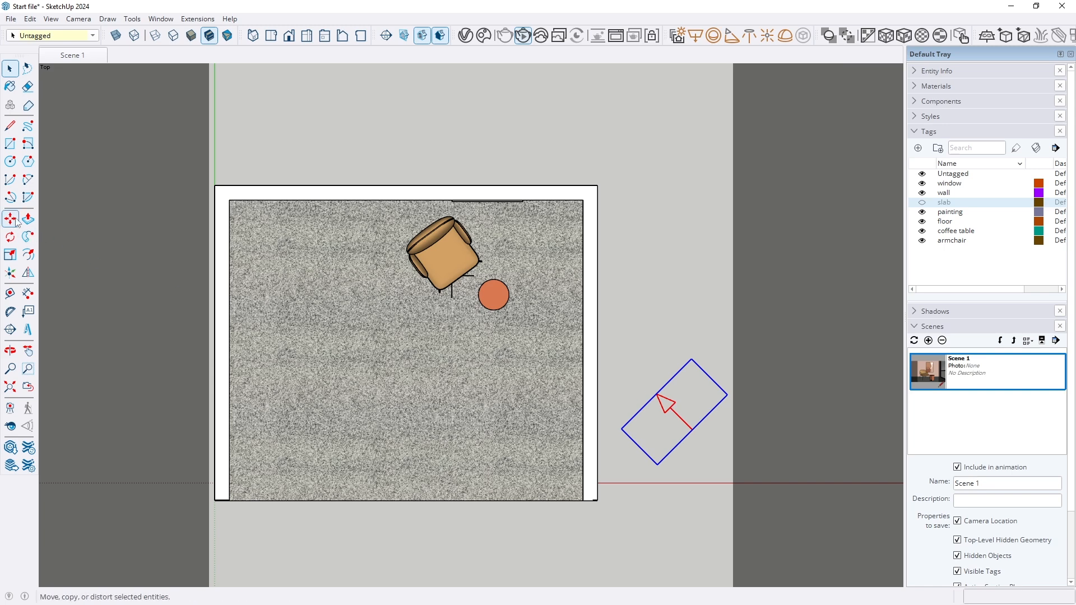
key("m")
left_click(652, 314)
left_click(654, 248)
left_click(711, 233)
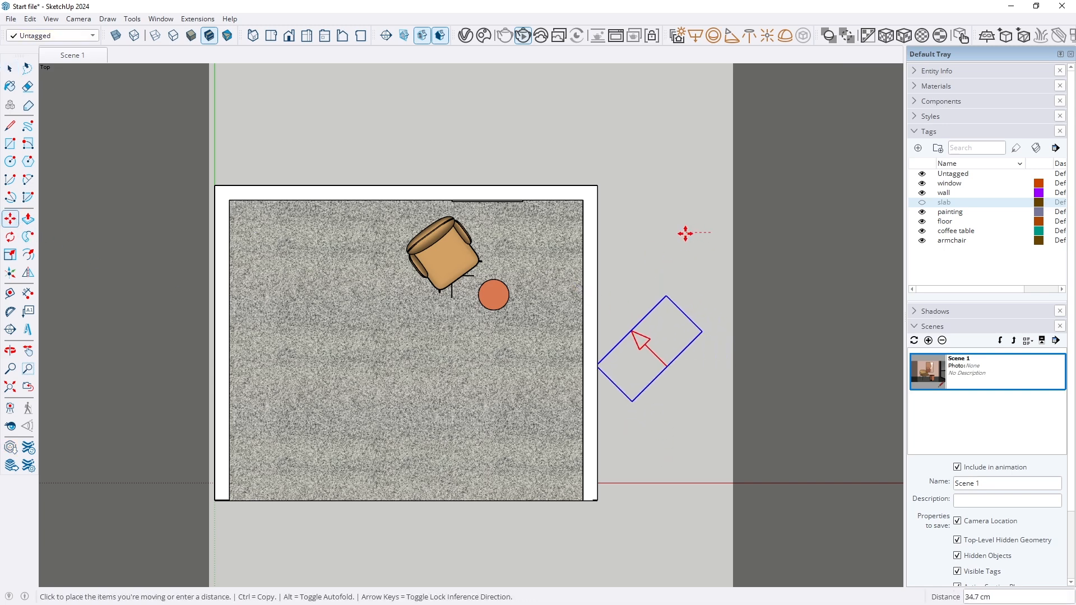
left_click(677, 237)
left_click(677, 240)
left_click(684, 264)
key("space")
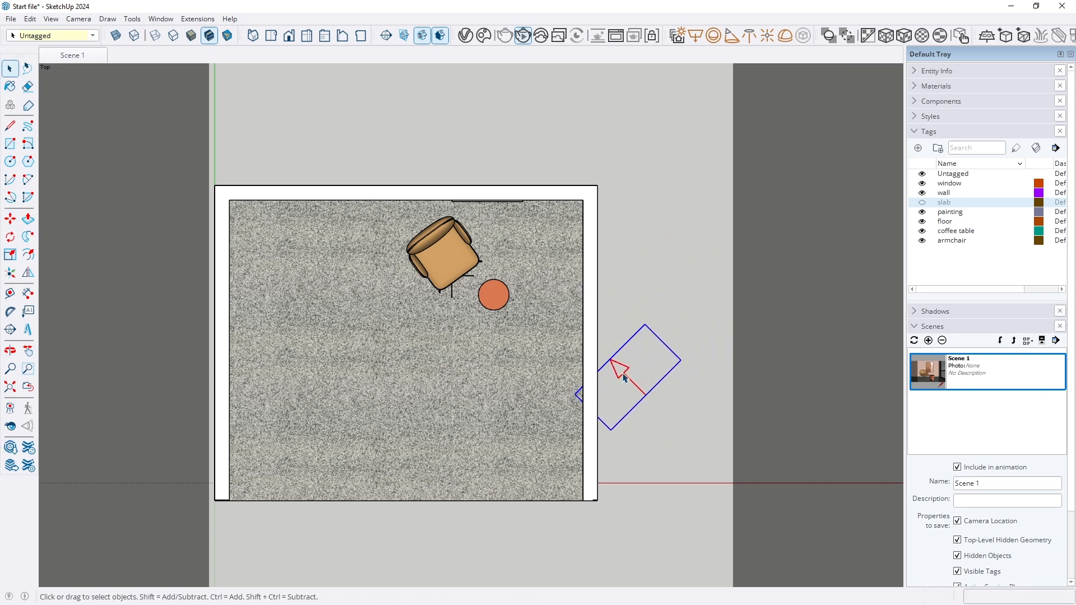
Draw a second V-Ray rectangle light on the outer face of the wall opposite the window, working in the isometric view
left_click(10, 219)
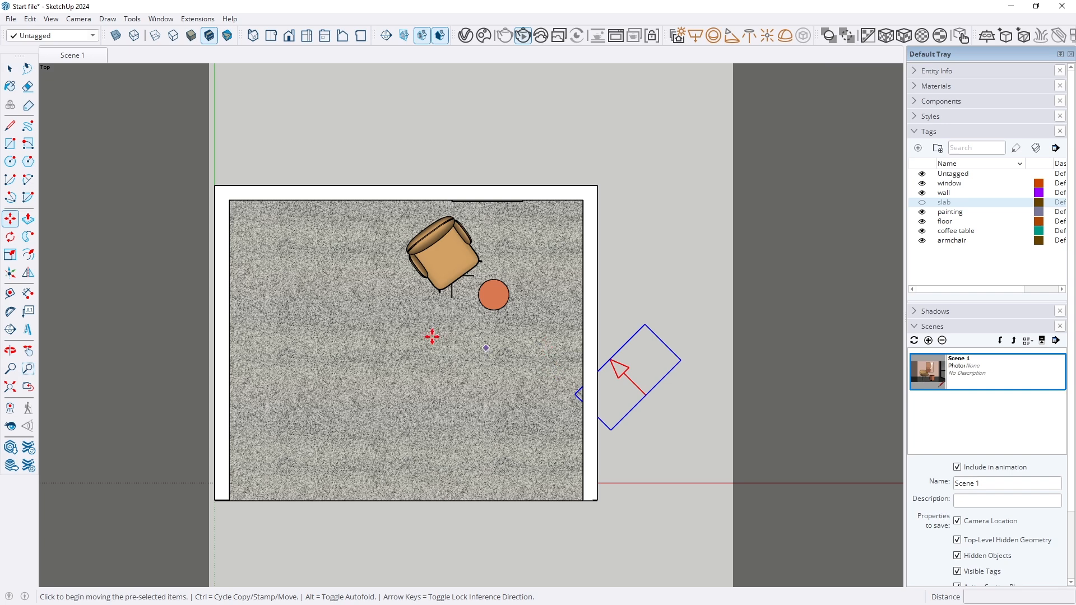
left_click(253, 35)
left_click(695, 35)
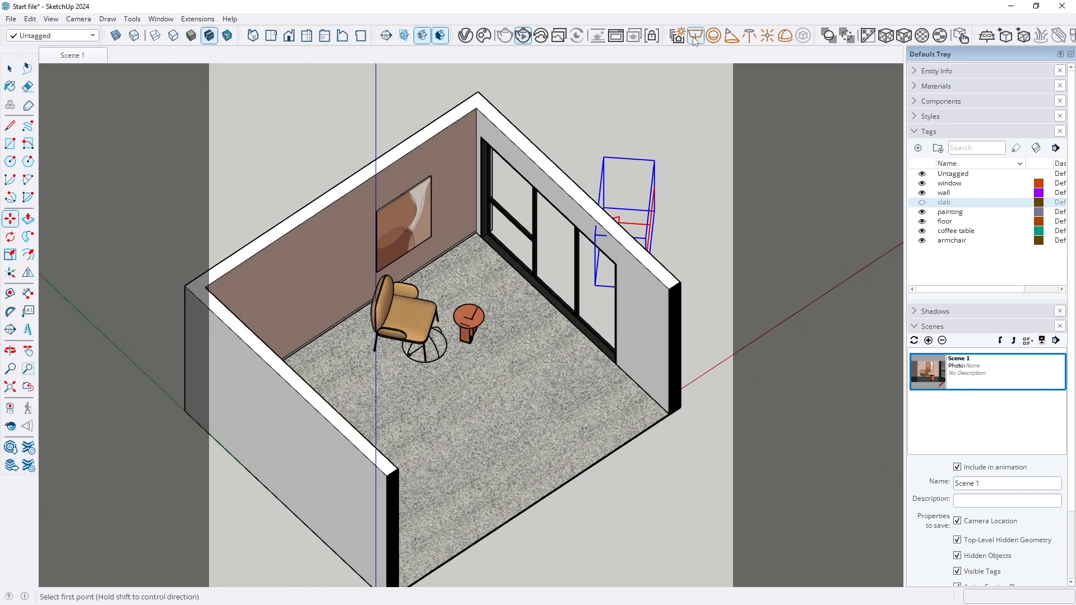
left_click(247, 371)
left_click(307, 503)
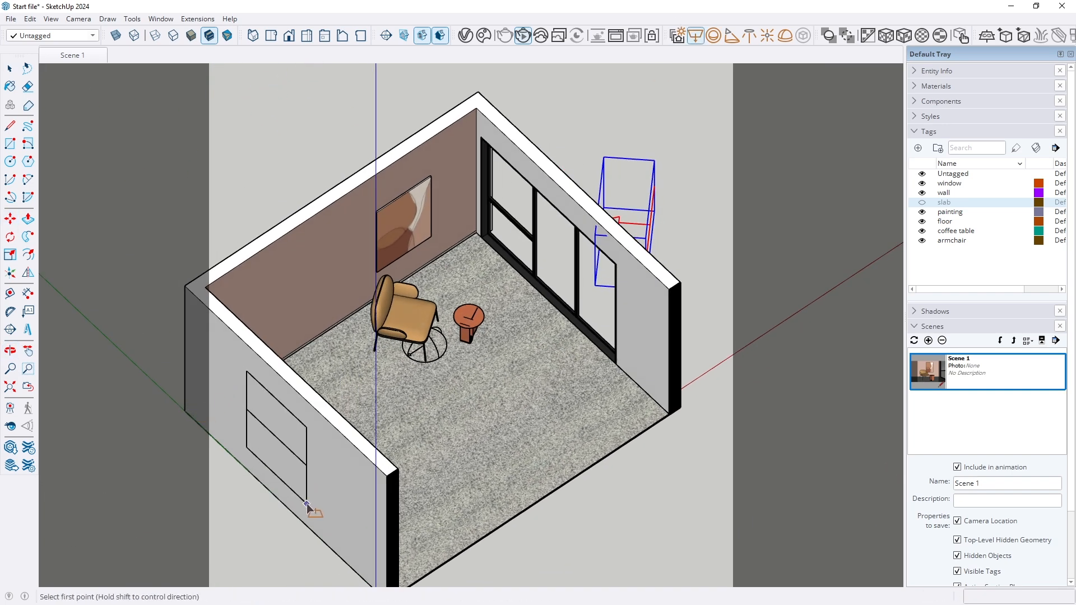
left_click(10, 68)
Rotate the second rectangle light about the vertical axis so it faces diagonally towards the armchair
left_click(277, 404)
key("q")
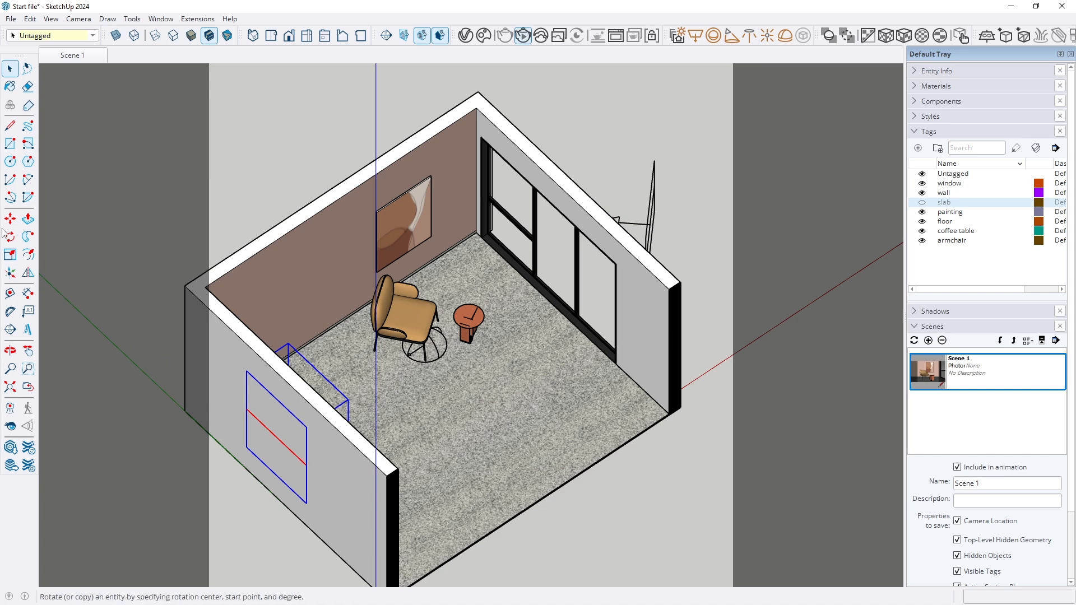
middle_click_drag(605, 313, 506, 375)
scroll(506, 375, "down", 5)
left_click(240, 416)
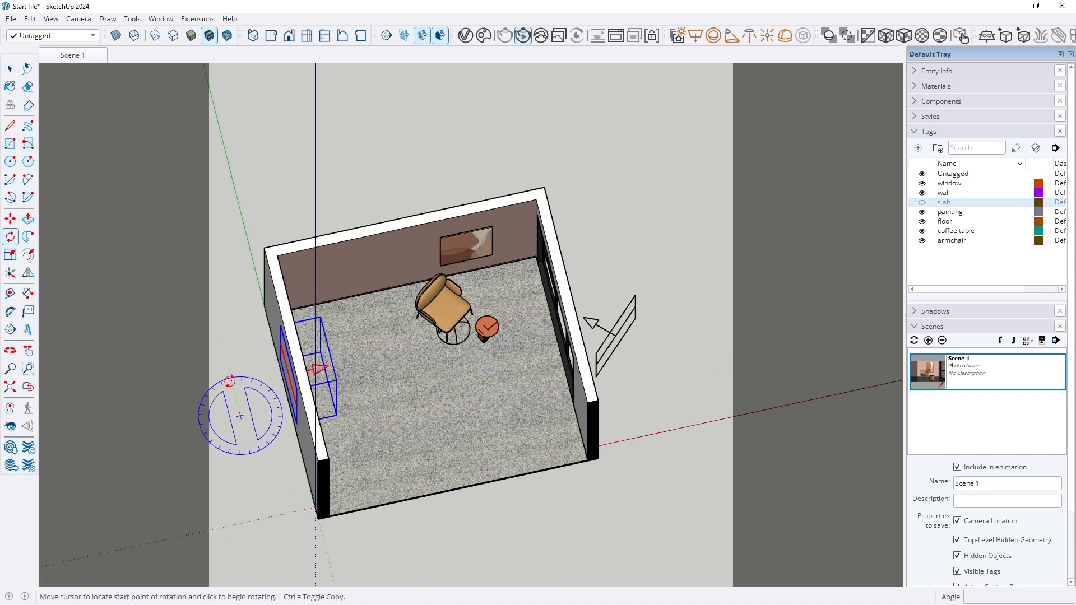
left_click(231, 378)
left_click(210, 393)
Move the second rectangle light inside the room and place it close to the wall opposite the window
left_click(10, 218)
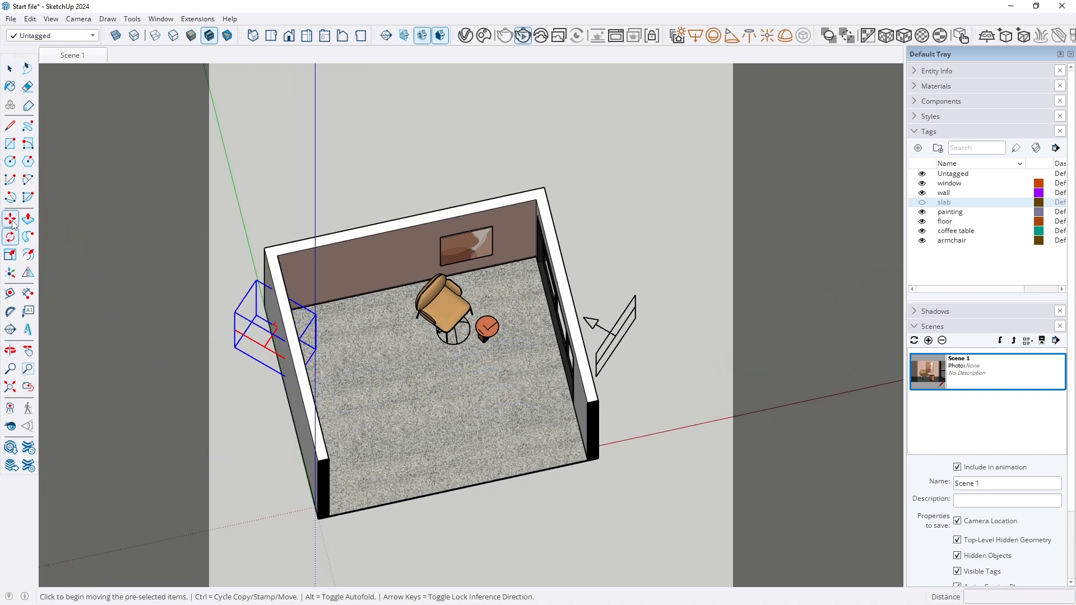
left_click(181, 401)
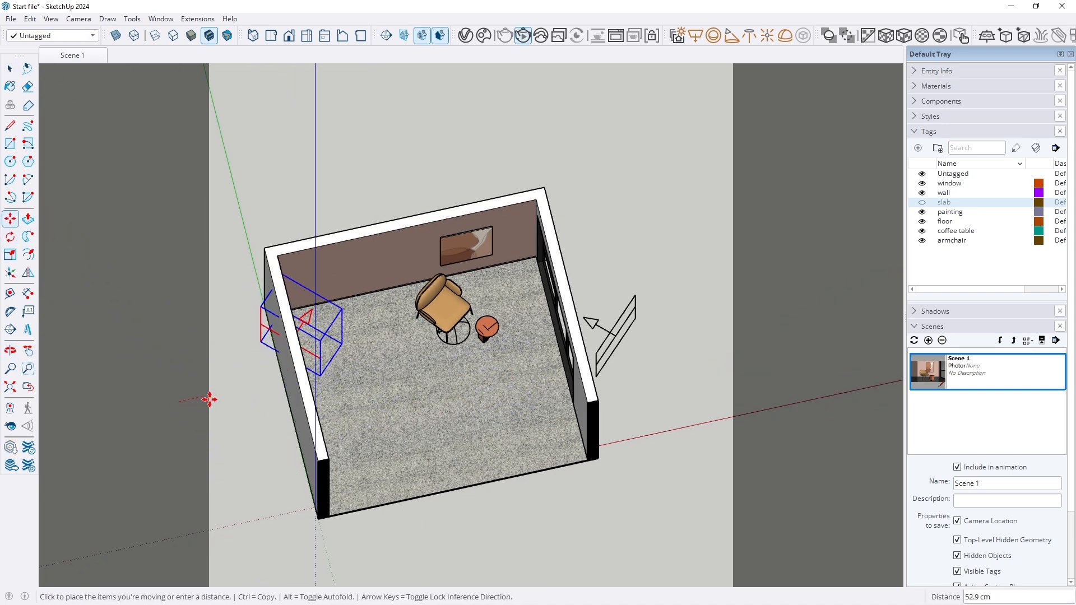
left_click(395, 414)
middle_click_drag(391, 413, 380, 423)
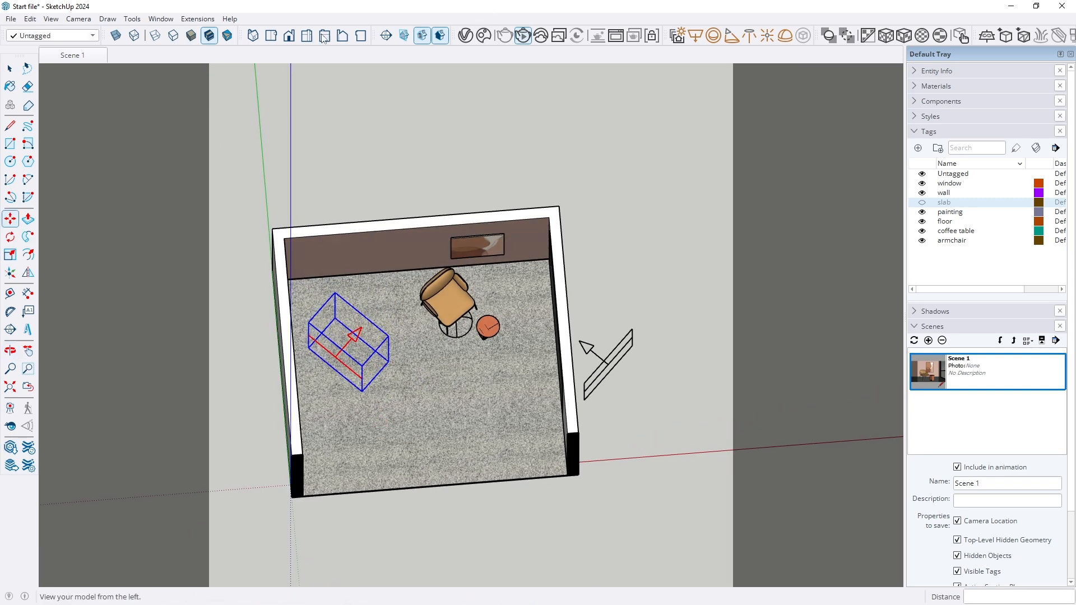
left_click(78, 18)
mouse_move(101, 60)
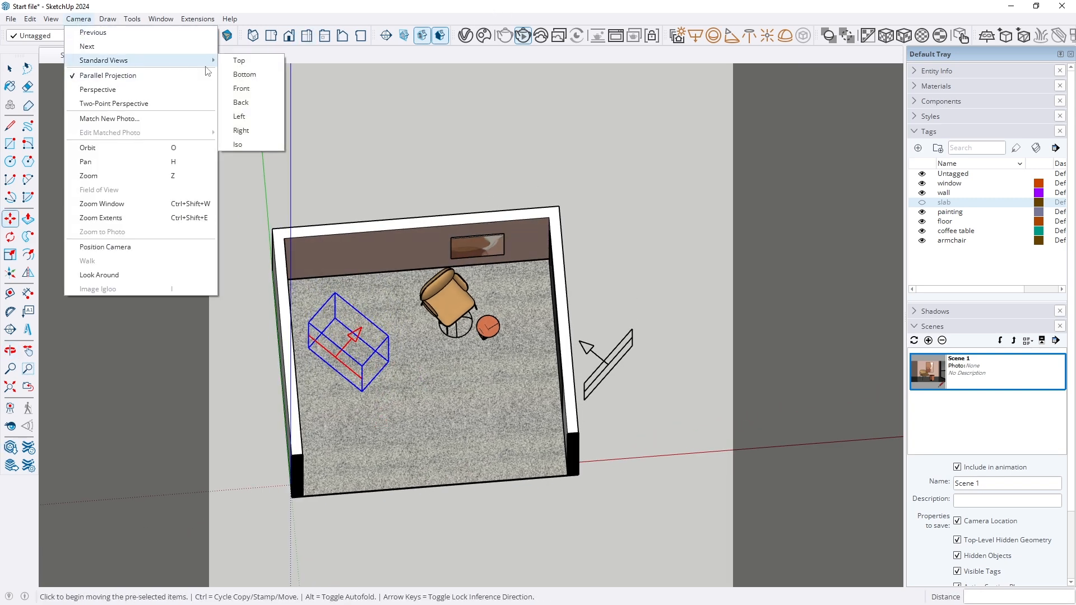
left_click(238, 68)
scroll(451, 311, "up", 1)
left_click(448, 314)
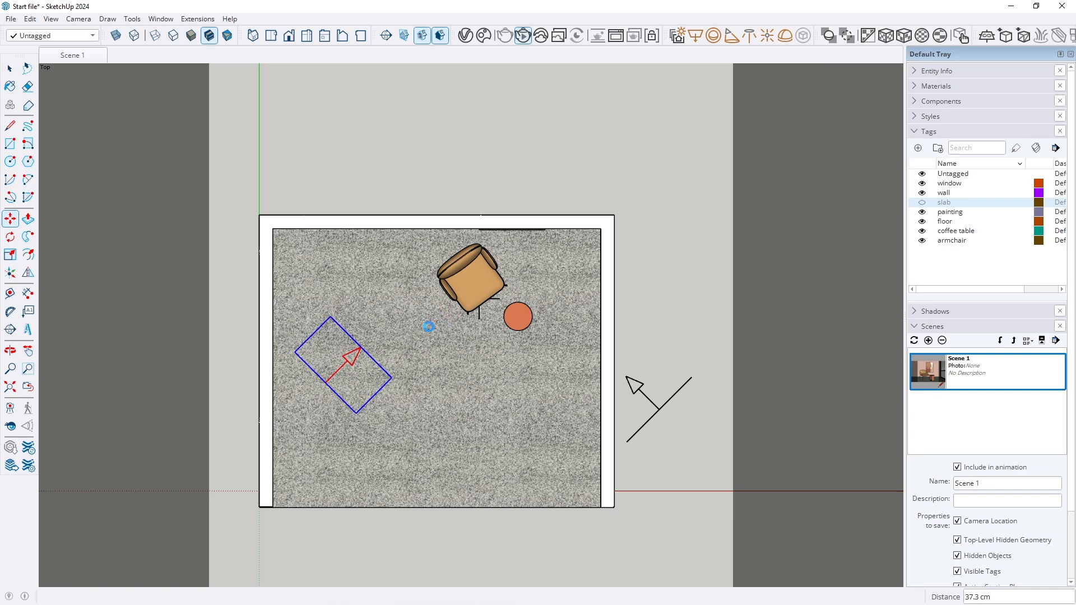
left_click(405, 328)
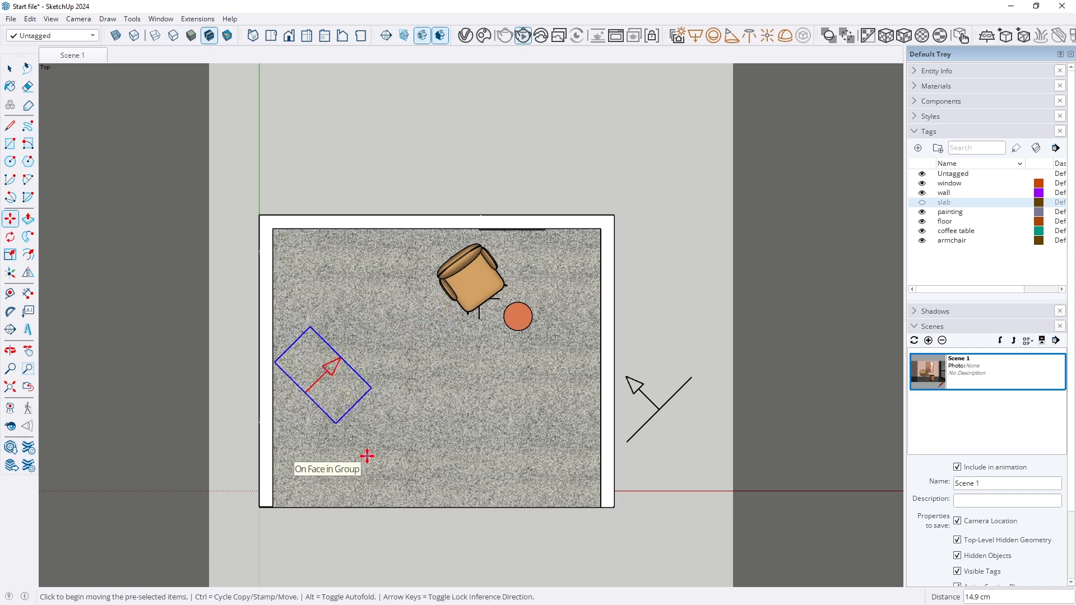
Lower the rectangle light outside the window along the vertical axis and return to the saved Scene 1 view
middle_click_drag(364, 441, 375, 418)
middle_click_drag(394, 1, 373, 3)
middle_click_drag(552, 325, 524, 238)
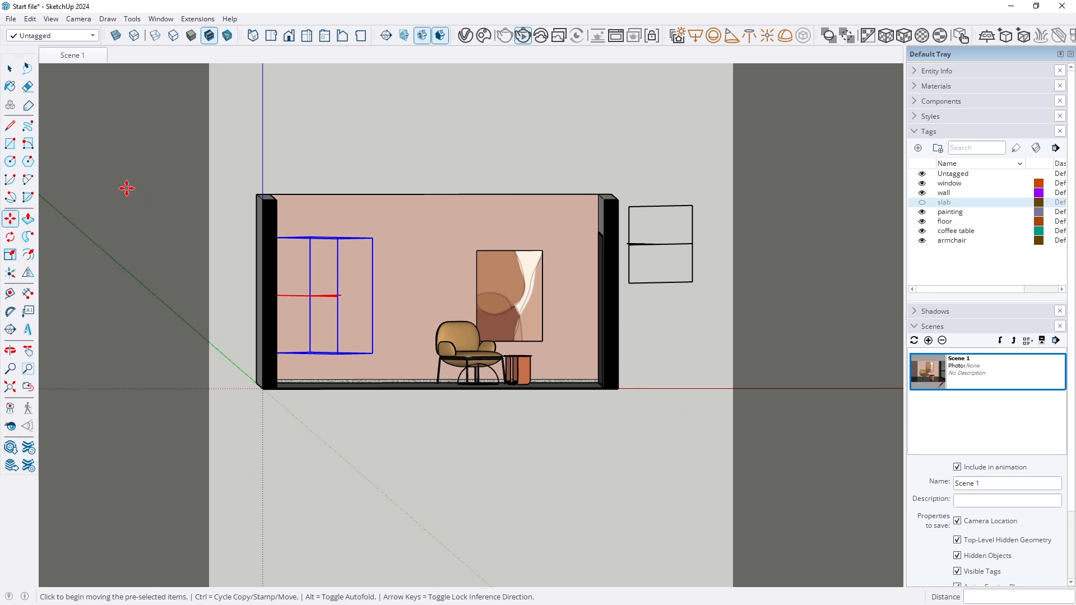
left_click(14, 66)
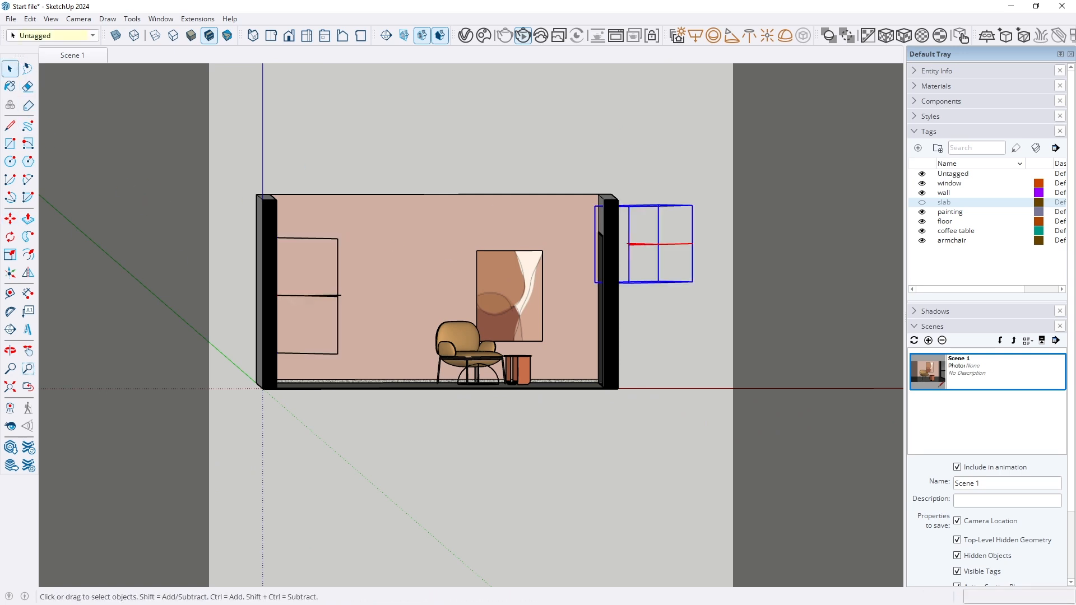
key("m")
left_click(725, 234)
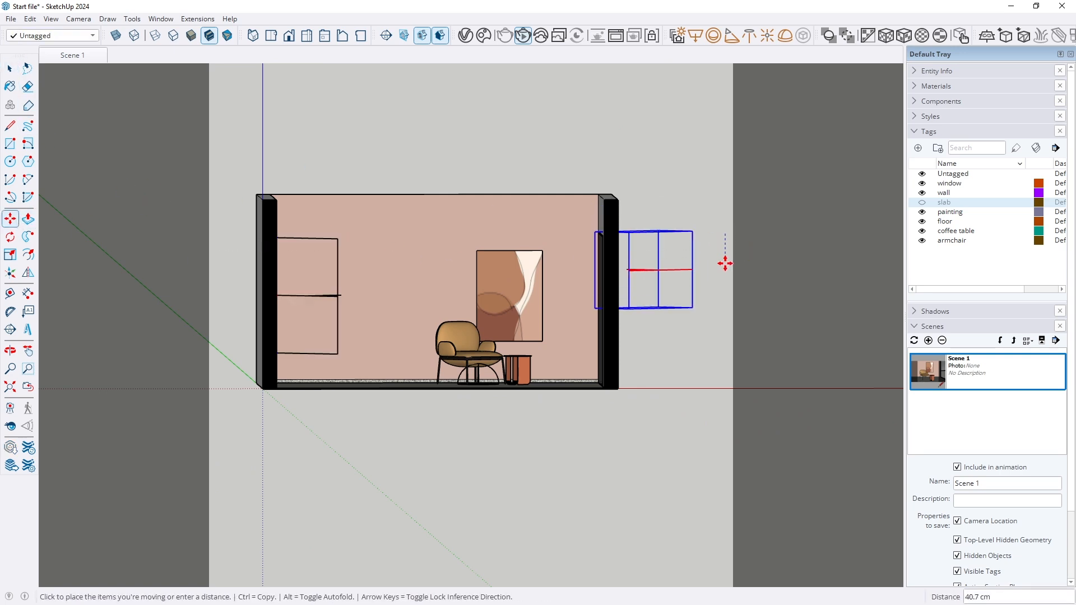
left_click(720, 284)
middle_click_drag(720, 283, 591, 423)
left_click(72, 57)
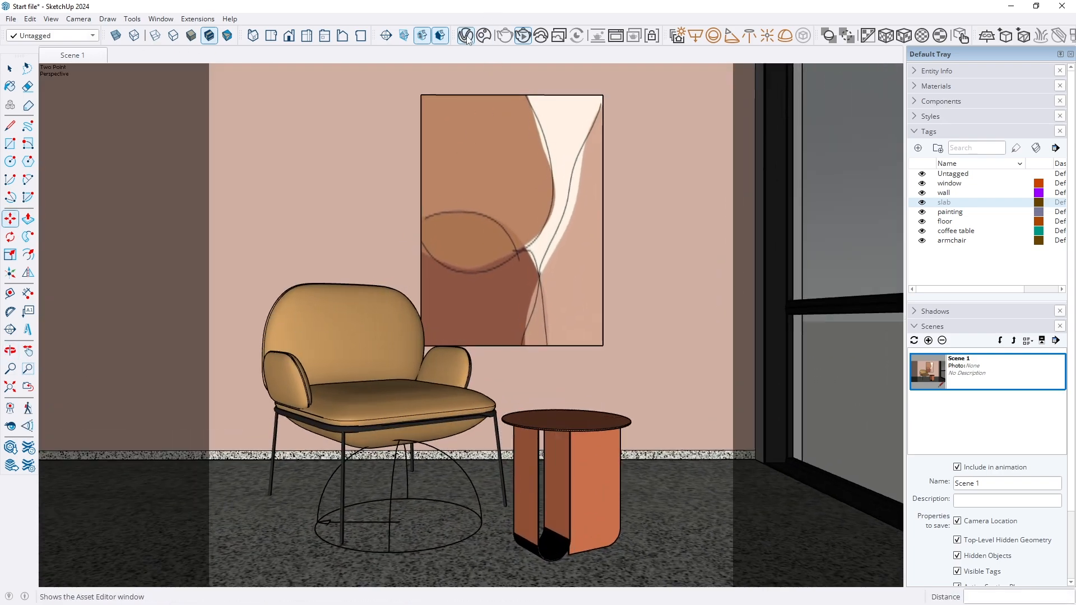
Make the first V-Ray rectangle light, Rectangle Light, invisible in its options in the Asset Editor
left_click(466, 36)
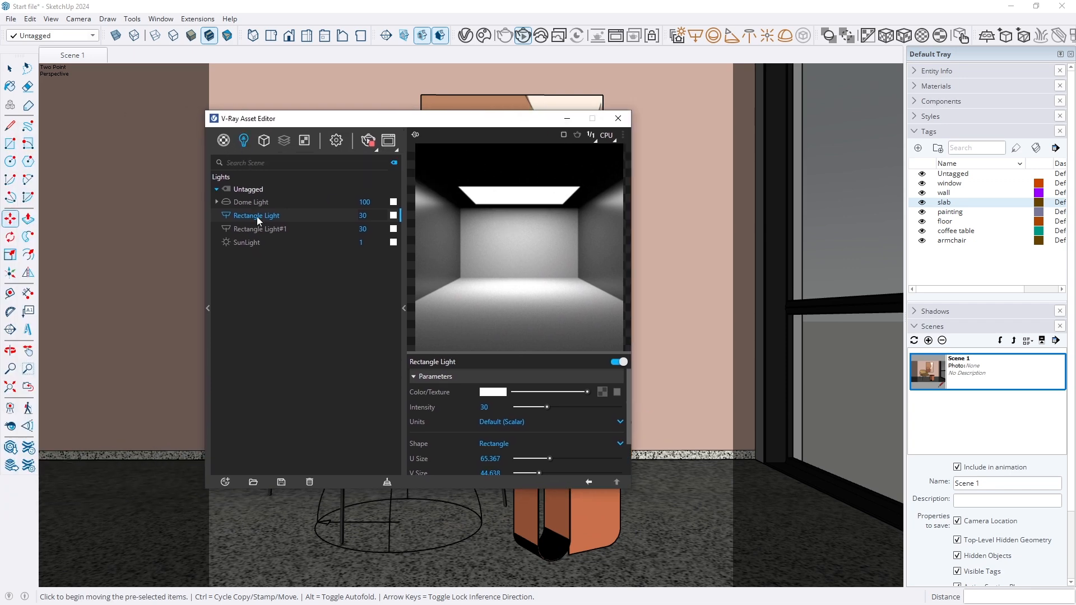
scroll(448, 448, "down", 2)
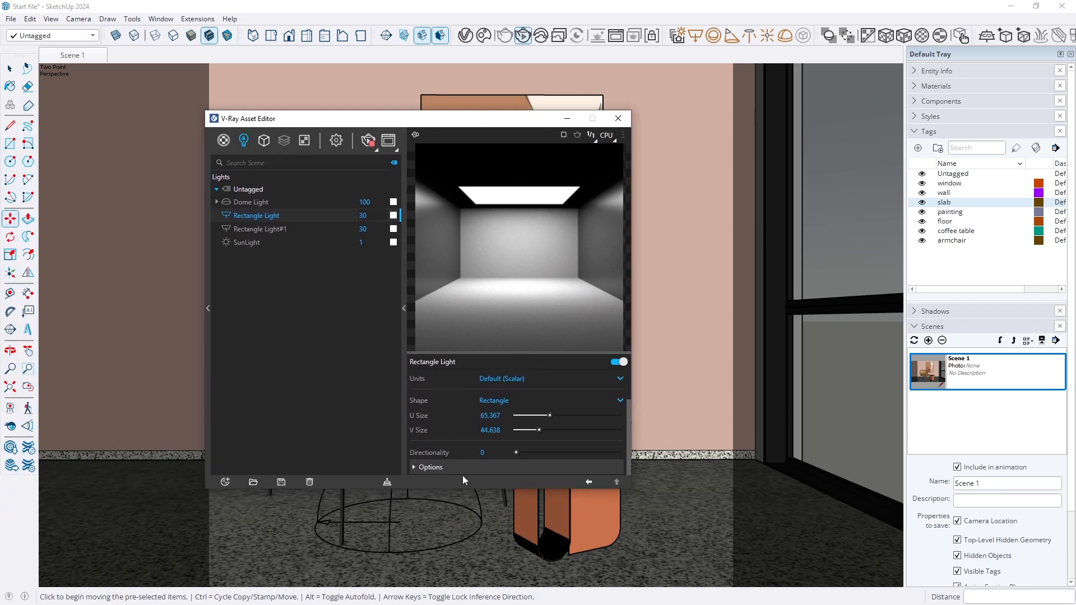
left_click(430, 466)
scroll(443, 437, "down", 2)
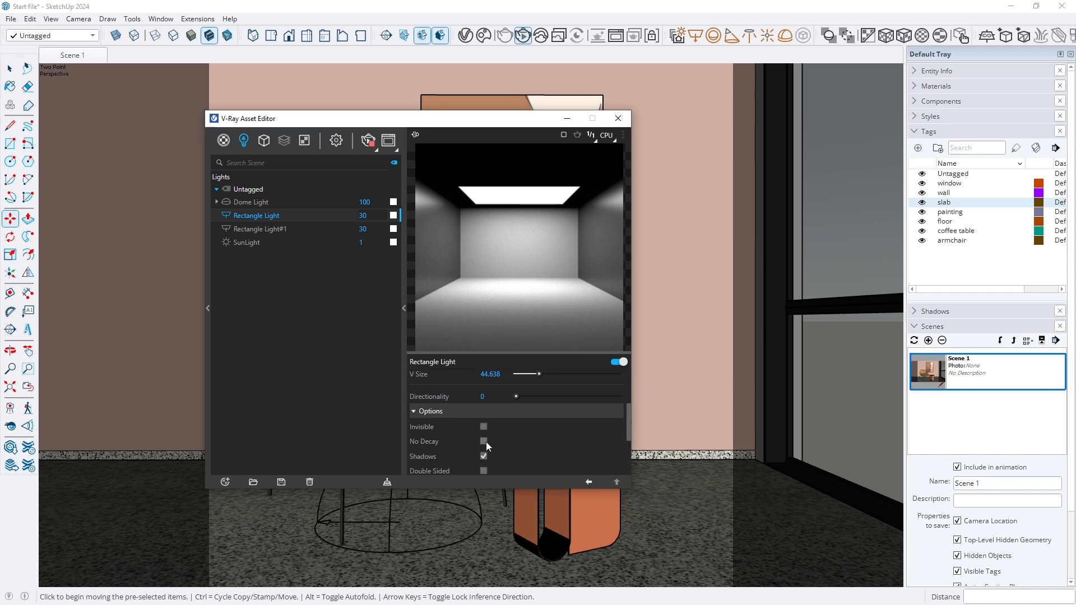
left_click(483, 426)
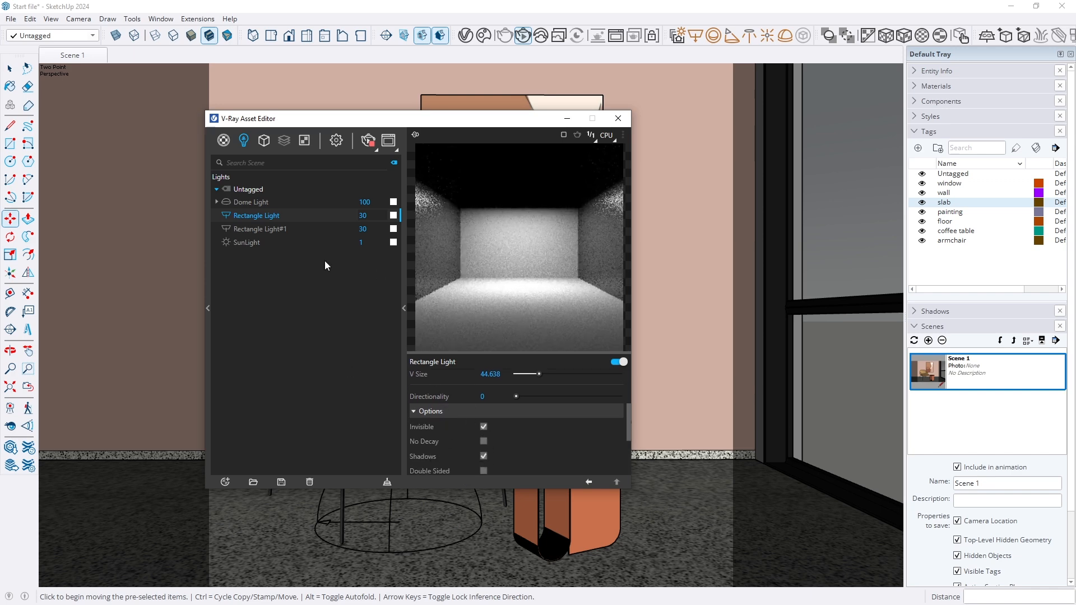
Make the second rectangle light, Rectangle Light#1, invisible in its options as well
left_click(251, 229)
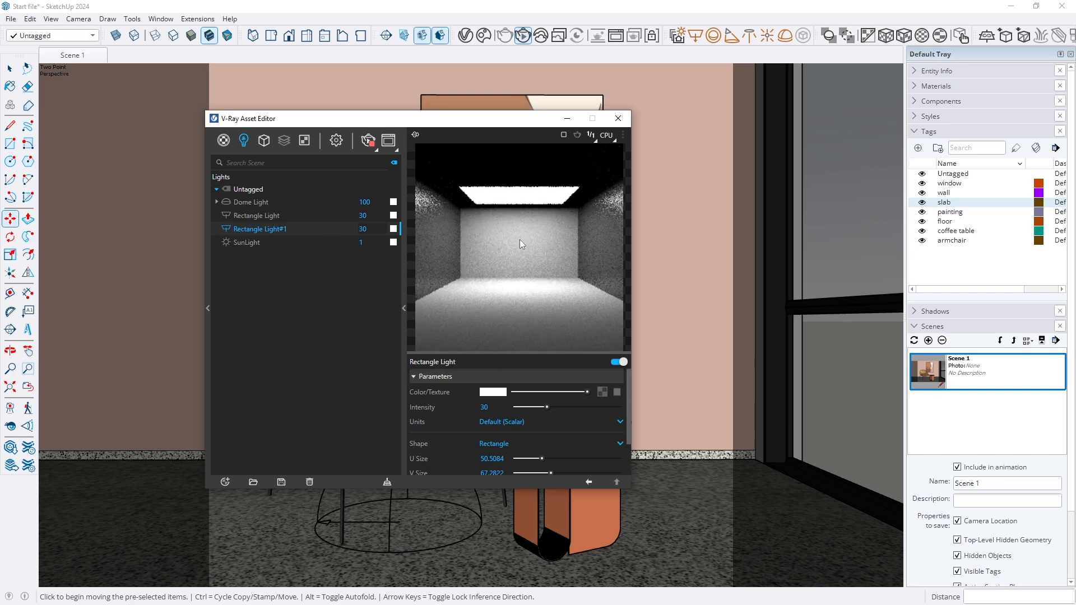
scroll(432, 451, "down", 2)
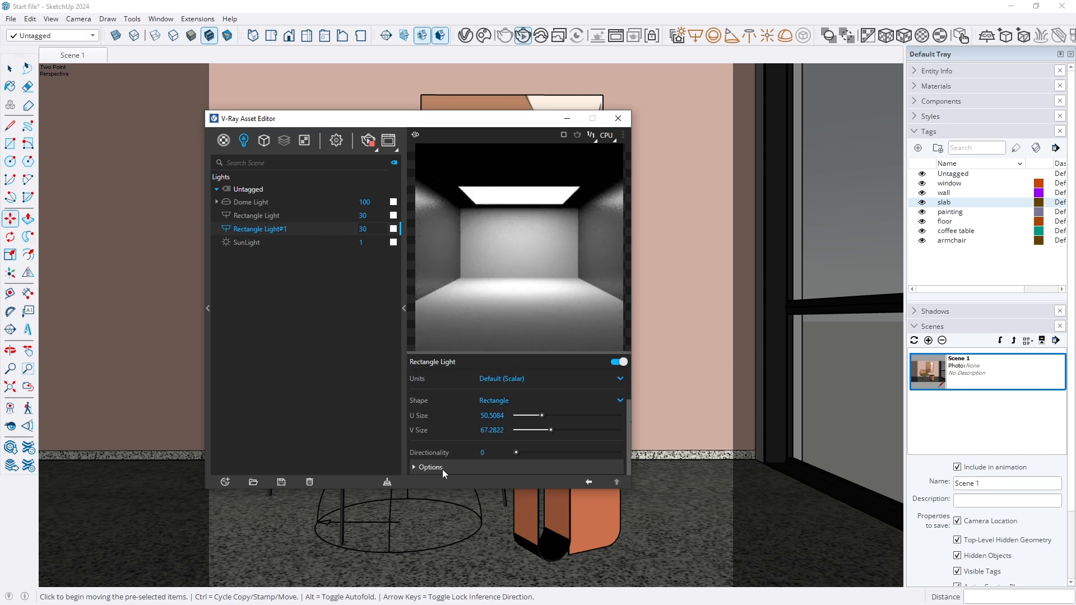
left_click(442, 469)
scroll(445, 455, "down", 2)
scroll(485, 386, "up", 1)
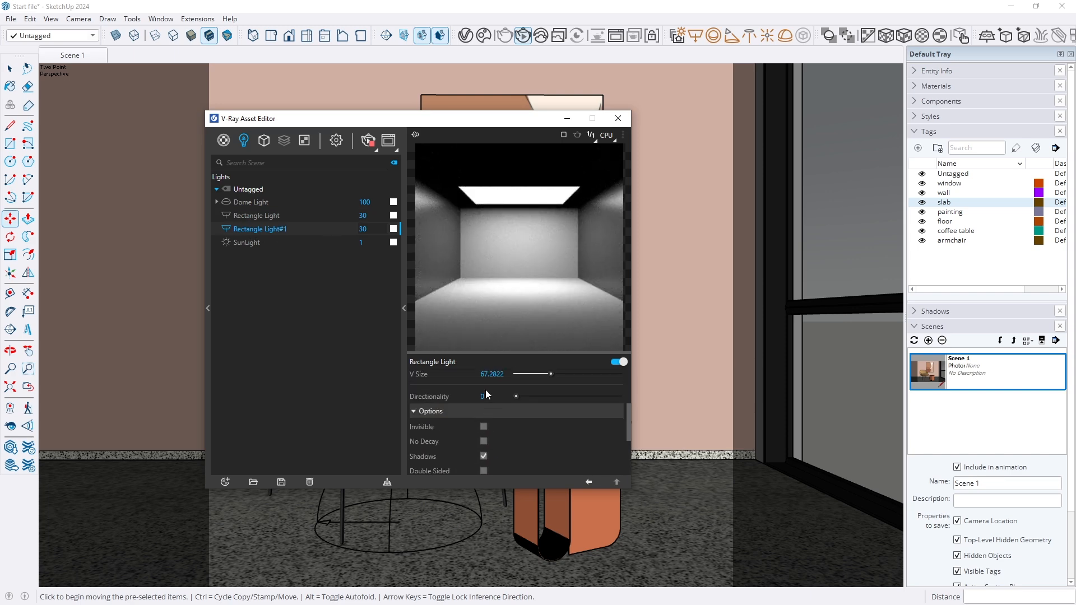
left_click(483, 426)
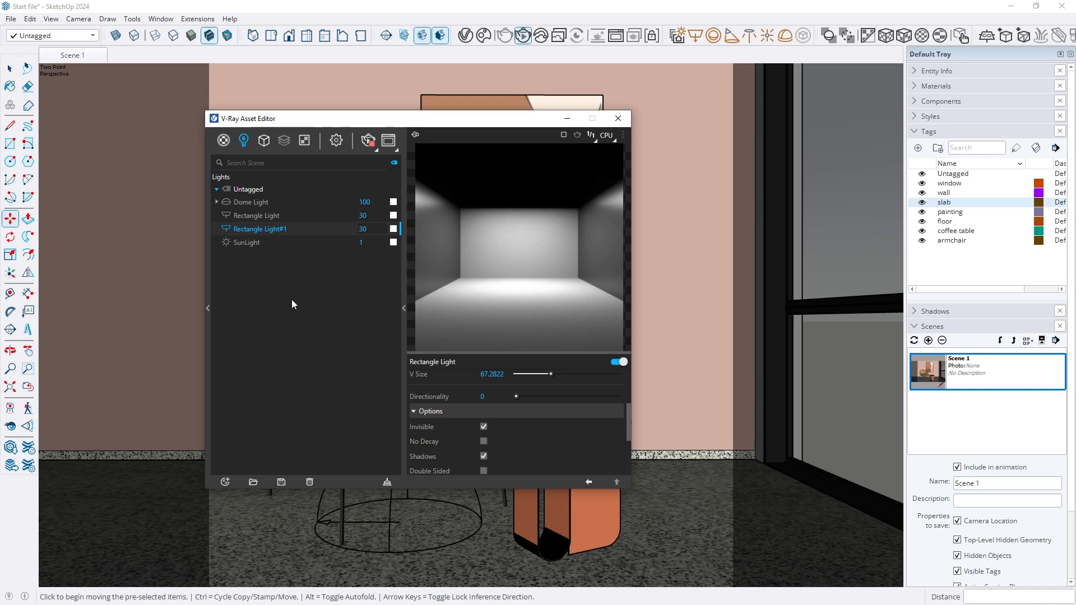
Add a Light Mix render element and replace the running interactive render with a production render in the V-Ray Frame Buffer
right_click(284, 144)
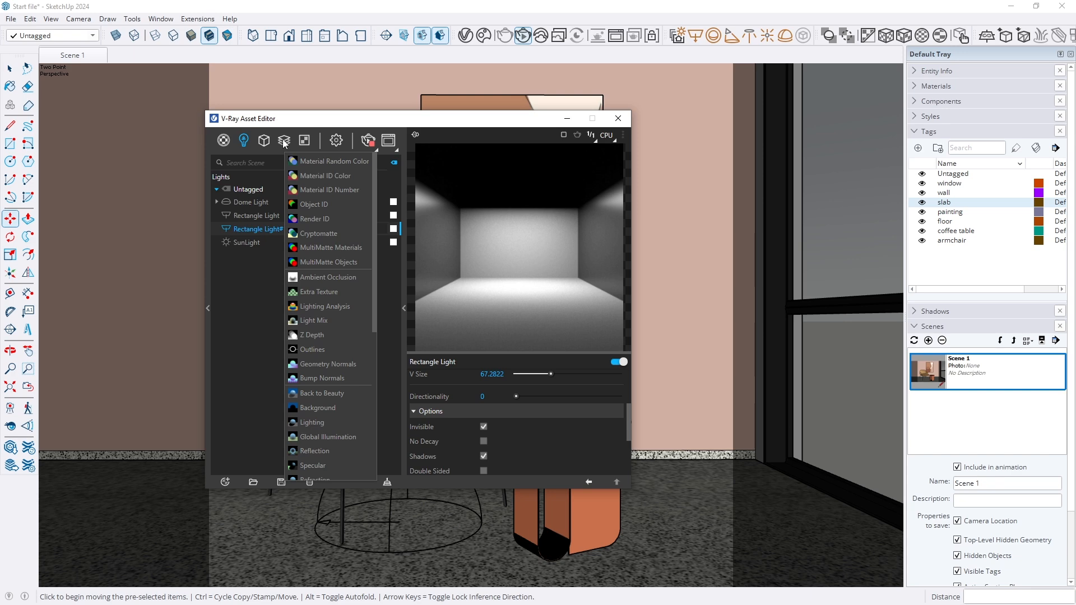
left_click(329, 322)
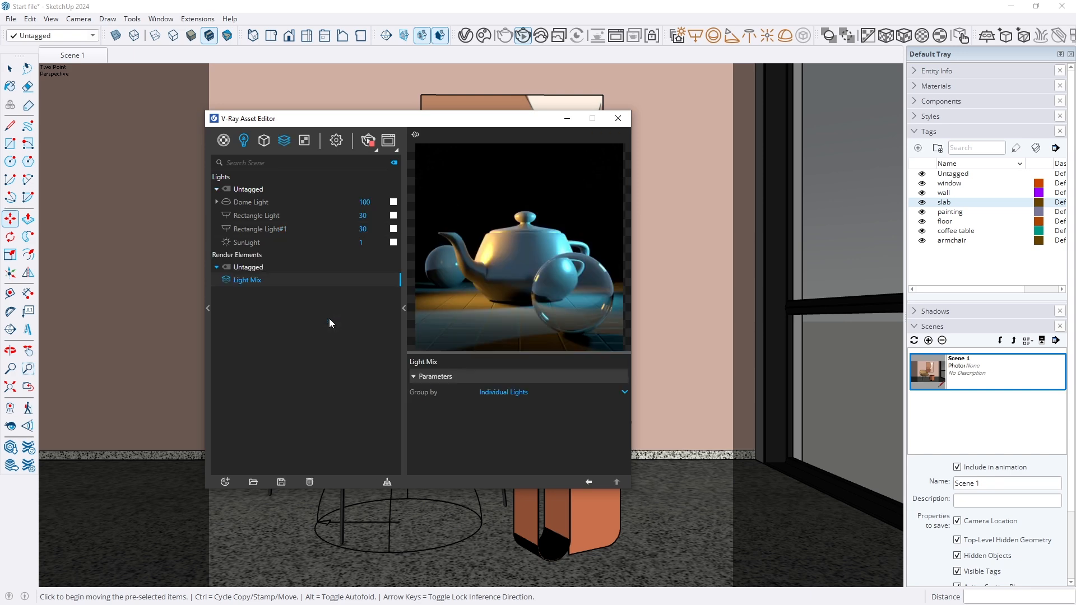
left_click(389, 141)
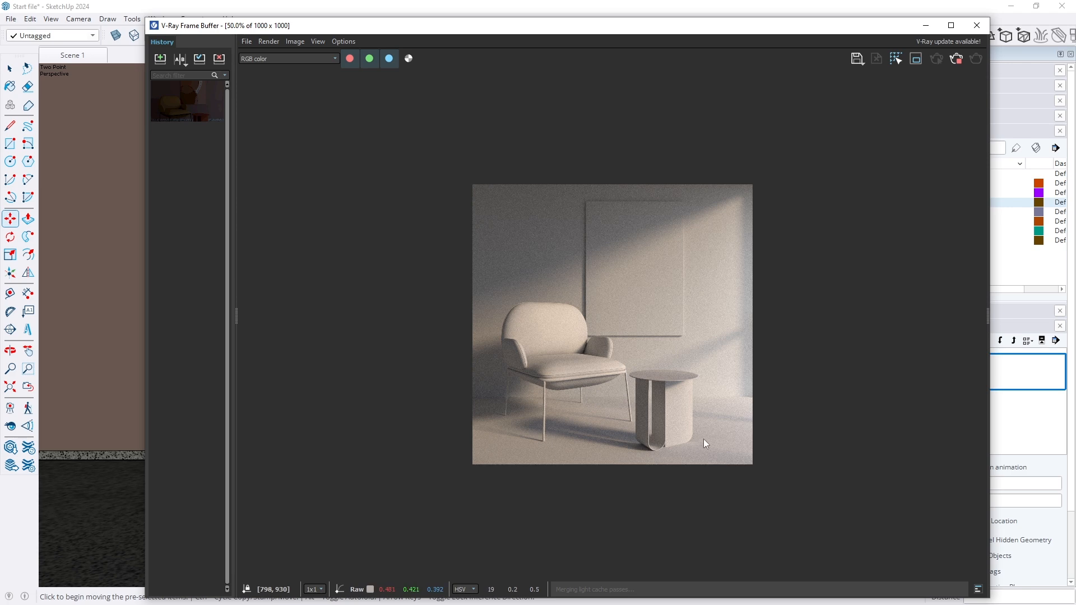
left_click(956, 59)
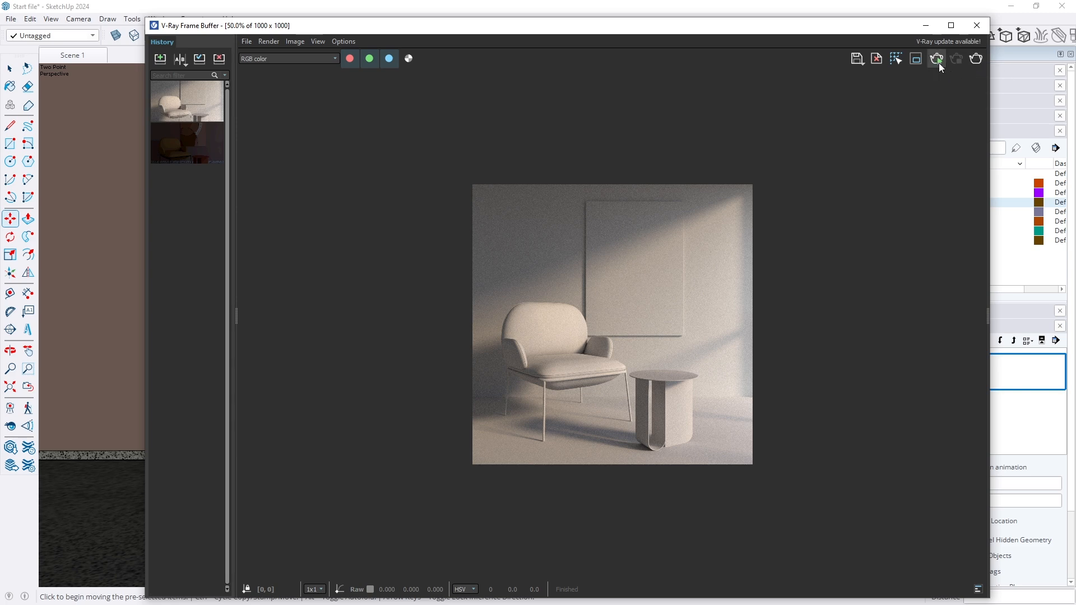
left_click(970, 60)
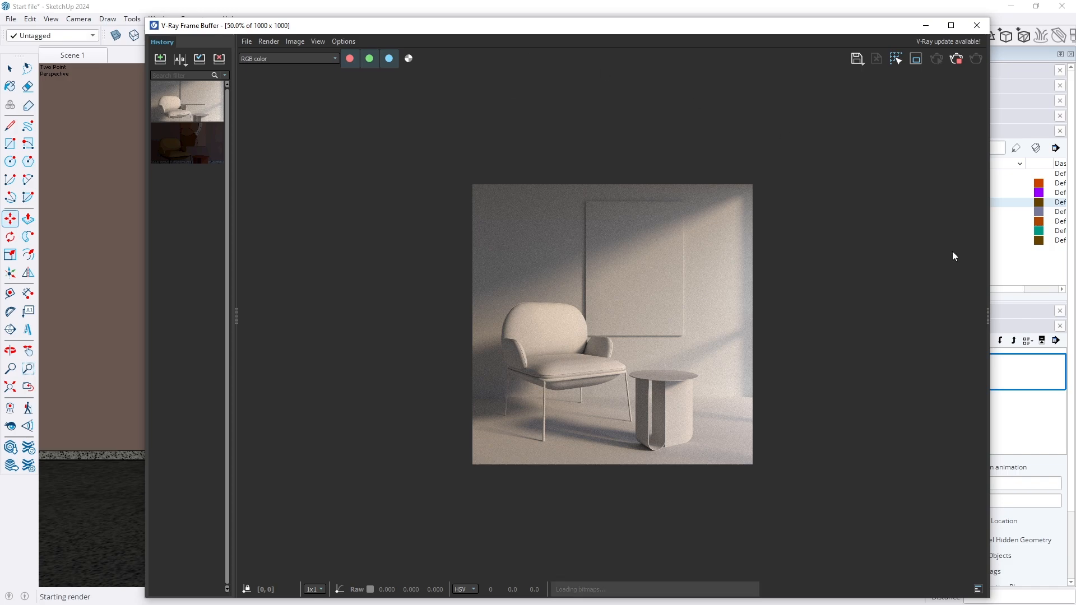
Maximize the V-Ray Frame Buffer and display the LightMix source layer's individual light controls beside the render
left_click_drag(989, 320, 898, 322)
double_click(646, 26)
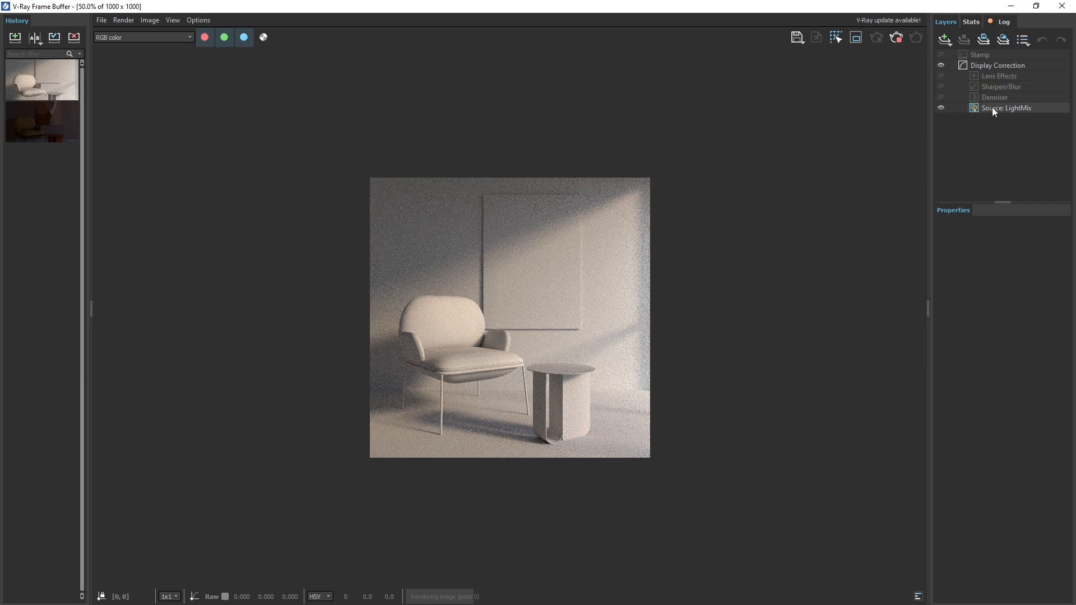
left_click(1022, 109)
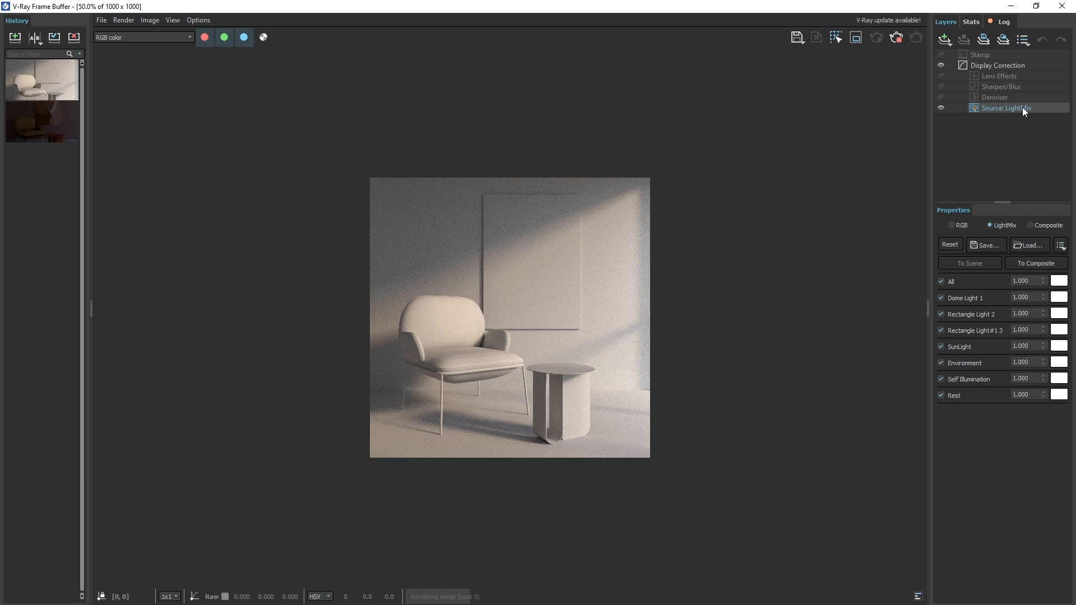
double_click(589, 298)
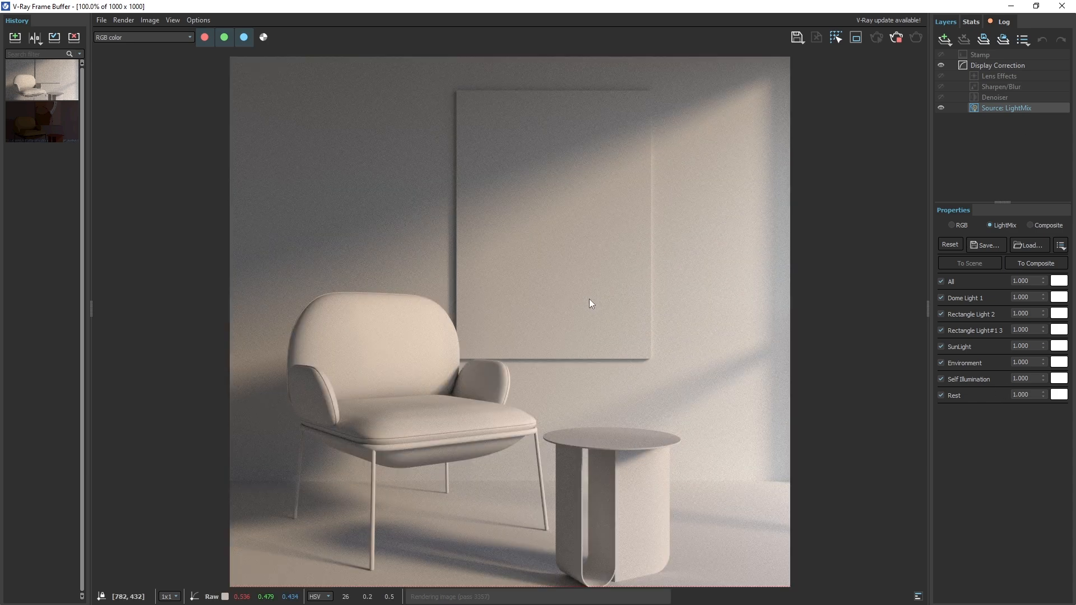
double_click(589, 298)
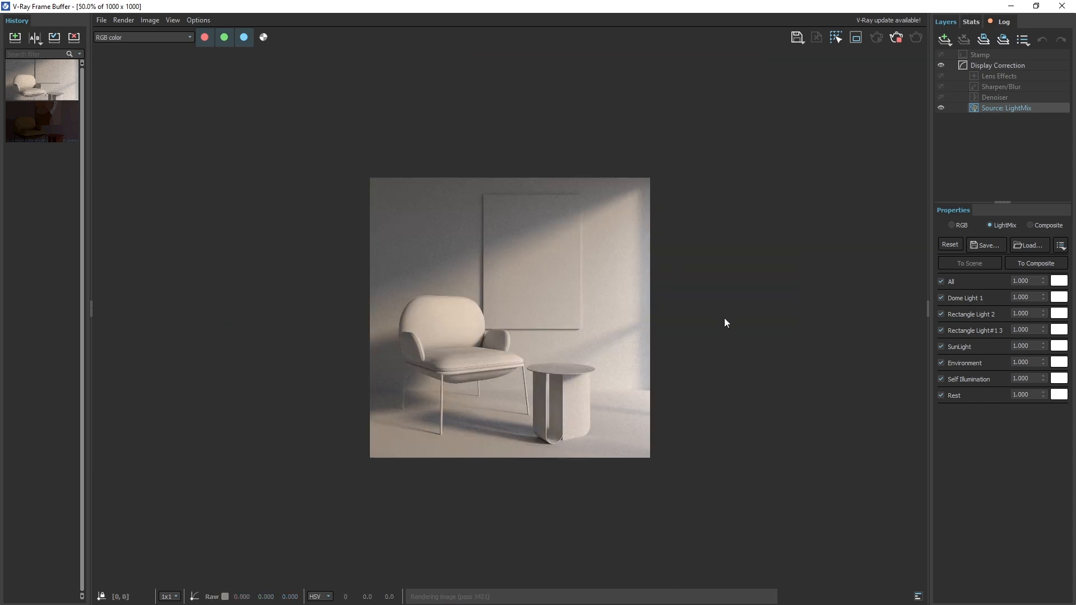
Switch the dome light, sunlight and both rectangle lights off and on one by one in LightMix to compare their contributions
left_click(938, 296)
left_click(938, 295)
left_click(940, 297)
left_click(940, 297)
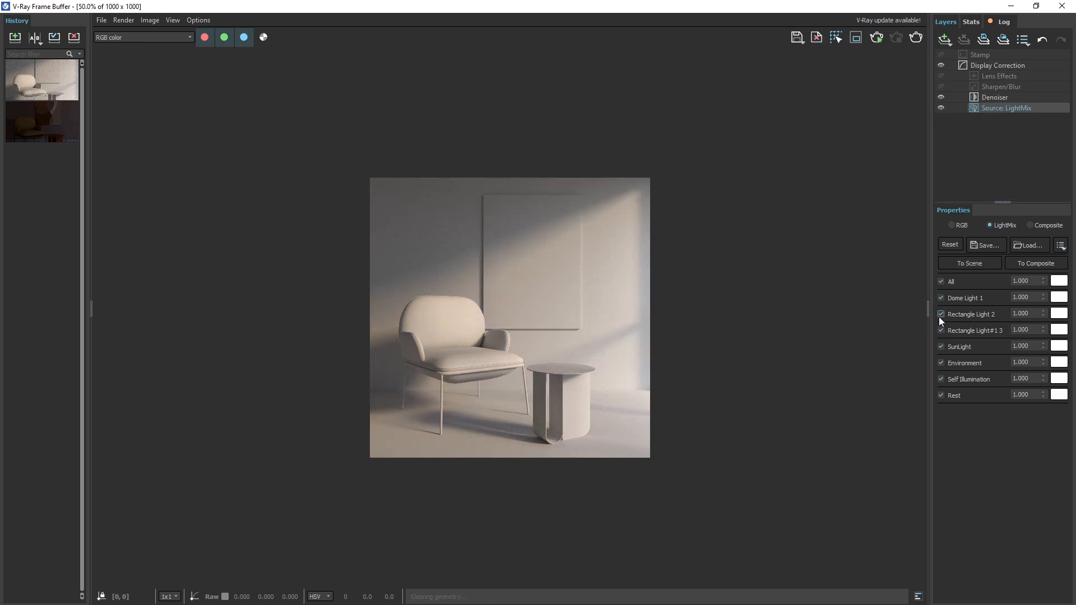
left_click(941, 346)
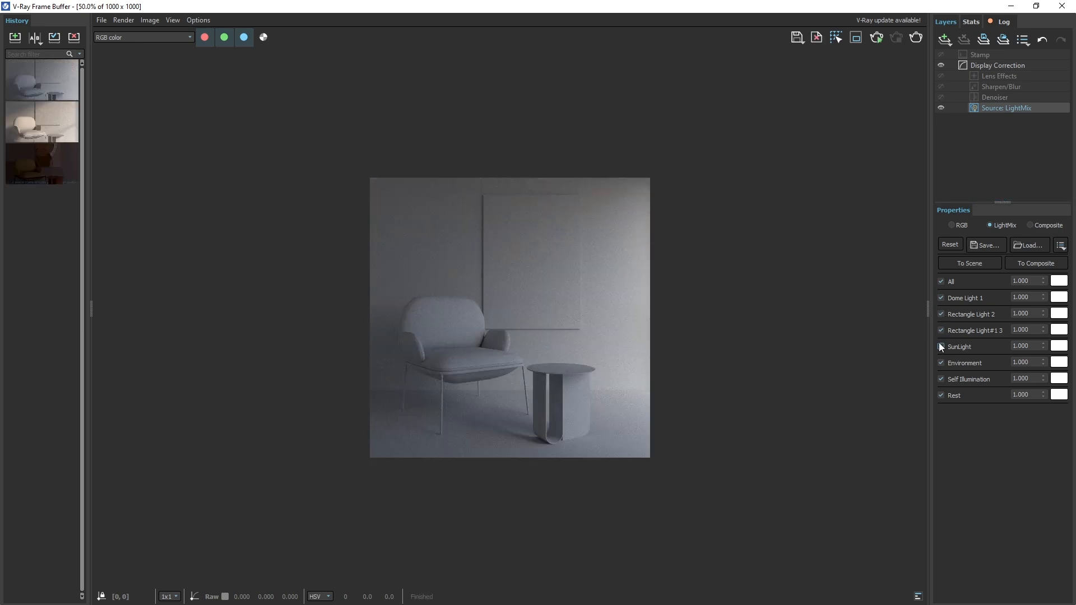
left_click(941, 347)
left_click(942, 313)
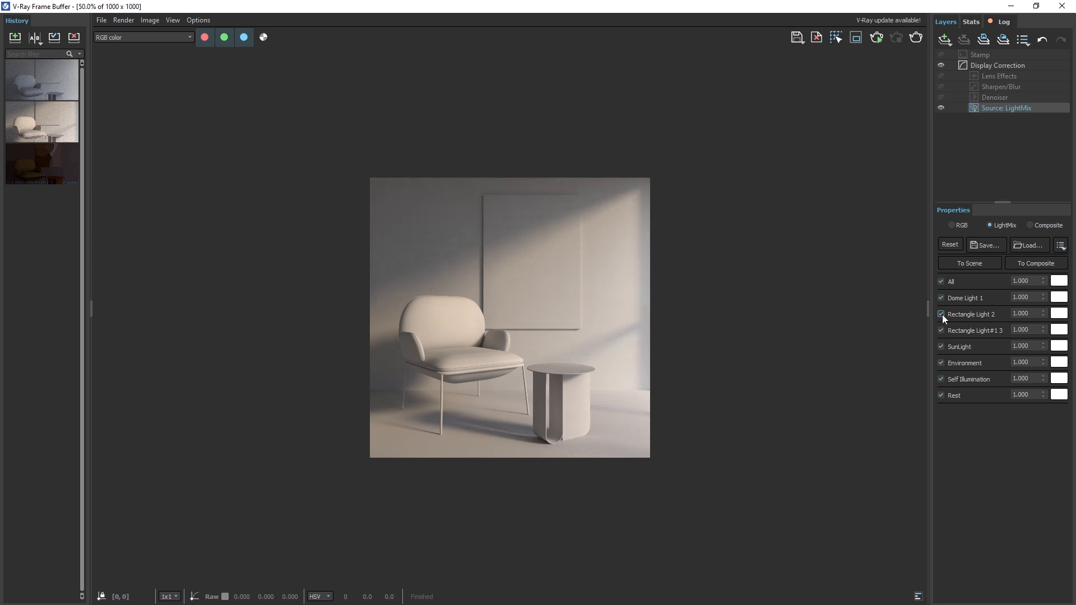
left_click(941, 314)
left_click(941, 329)
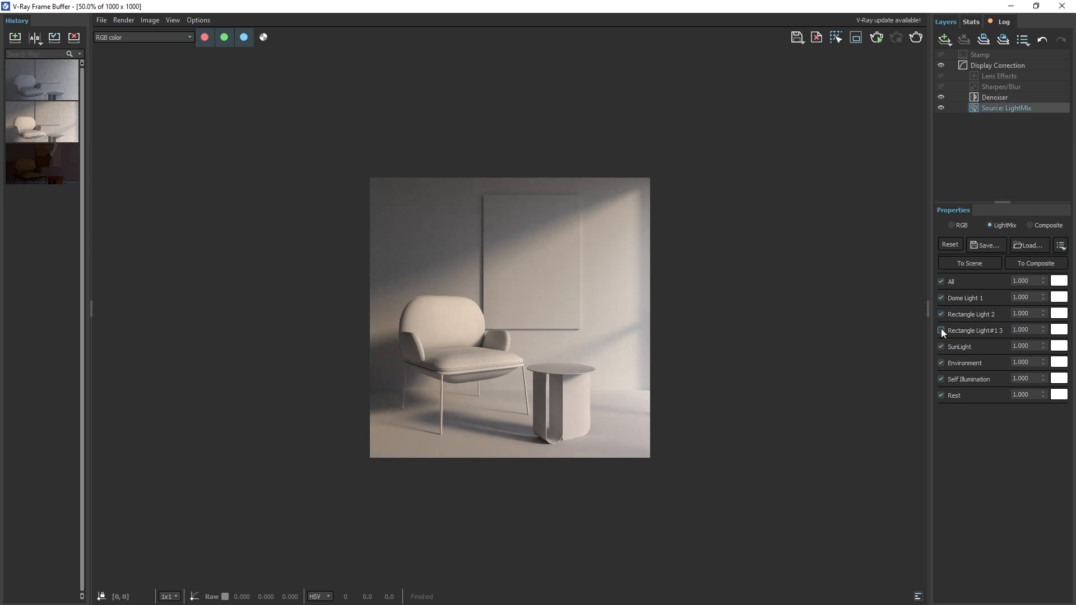
left_click(941, 329)
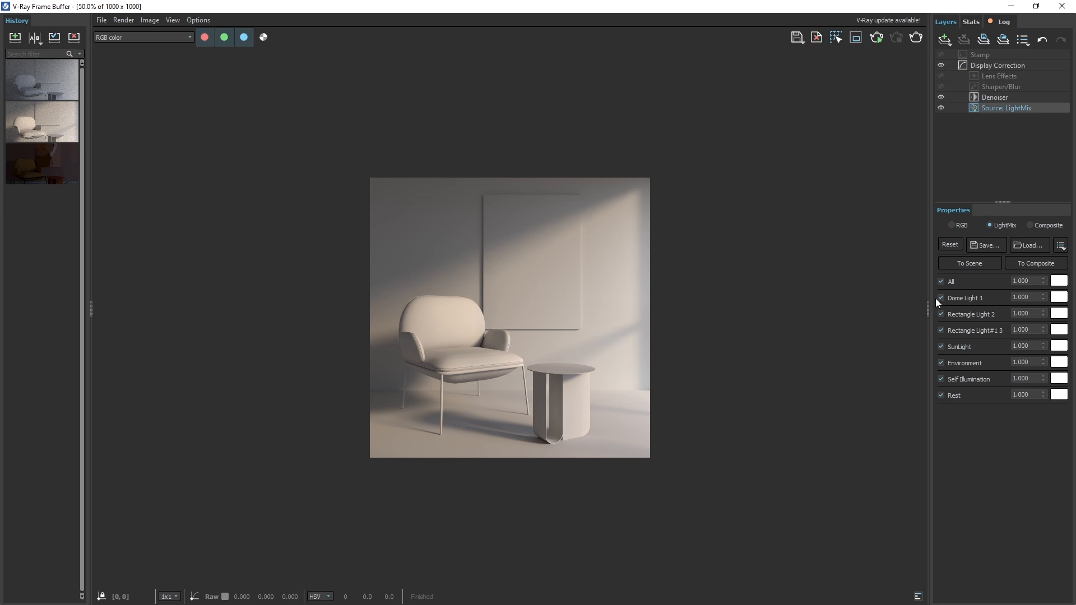
Lower Dome Light 1 to 0.565 in LightMix and recheck the contributions of the sunlight and both rectangle lights
left_click_drag(1044, 298, 1044, 315)
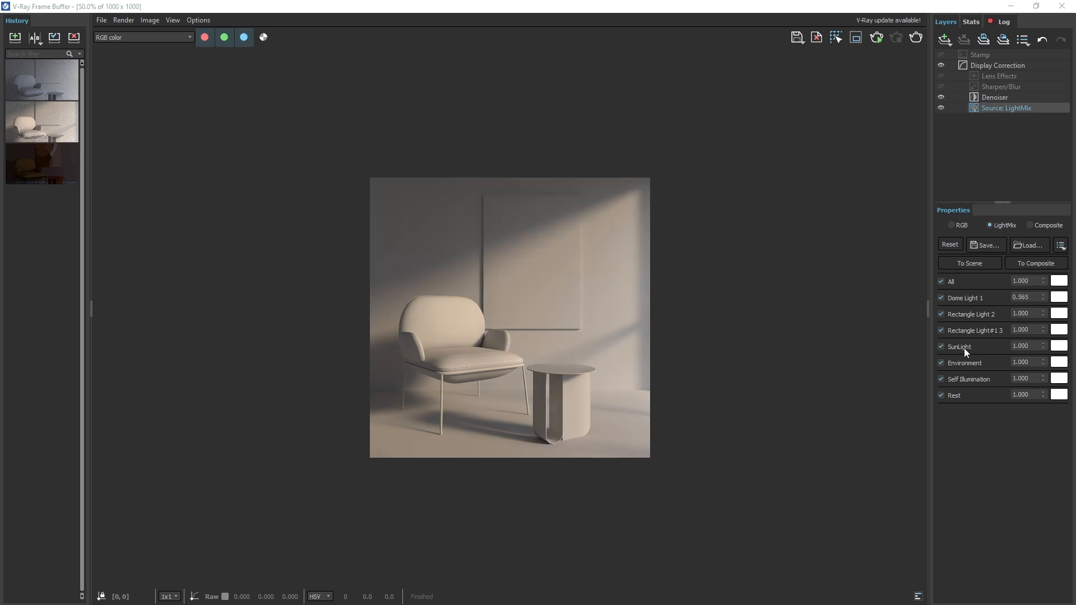
left_click(941, 347)
left_click(941, 347)
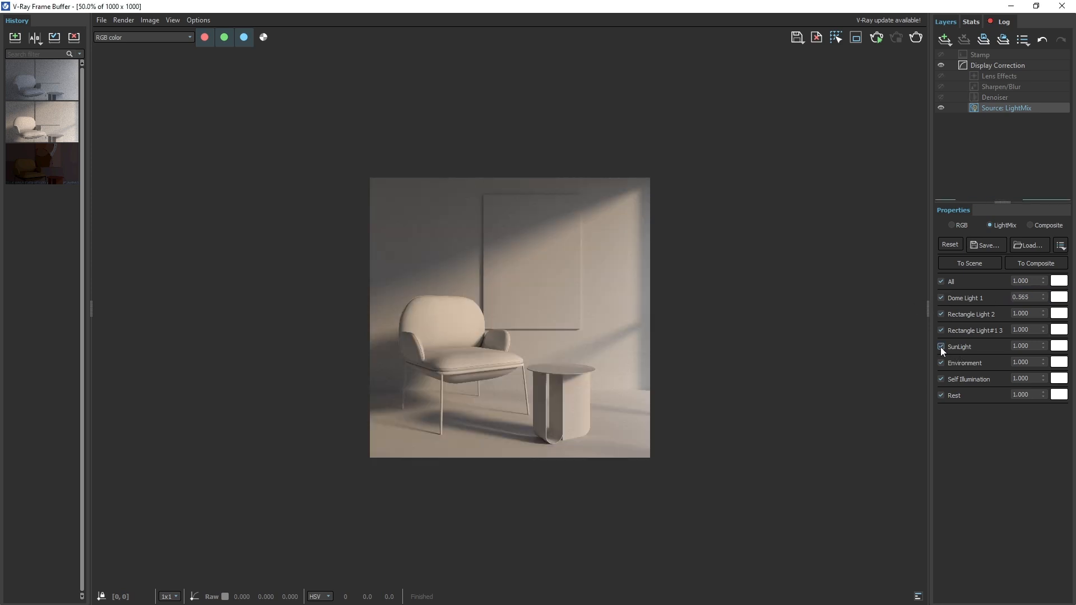
left_click(942, 330)
left_click(941, 330)
left_click(941, 313)
left_click(941, 314)
left_click(942, 330)
left_click(941, 330)
left_click(941, 314)
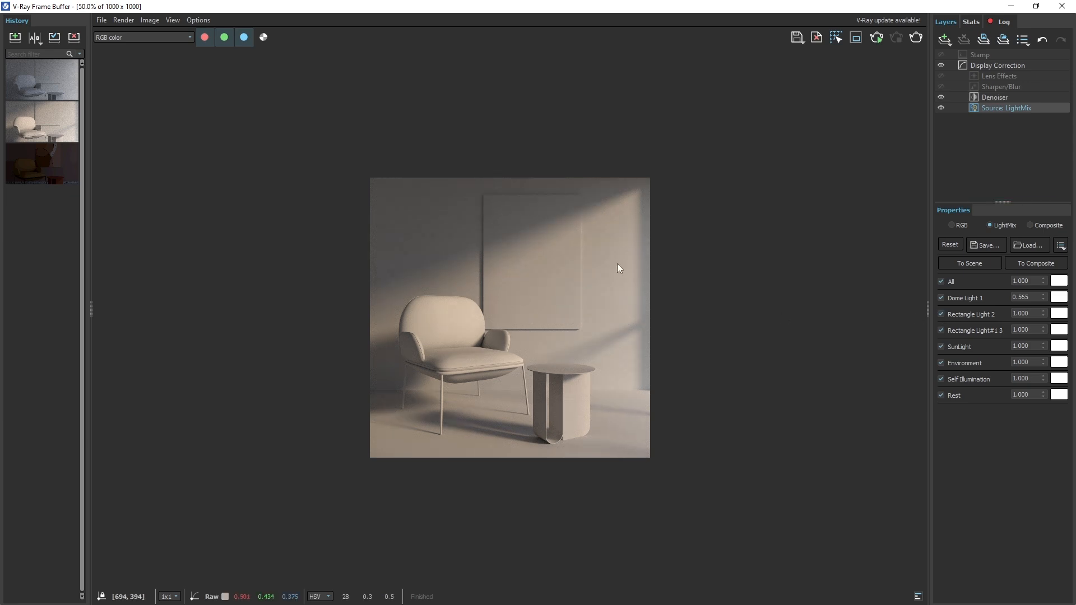
Minimize the frame buffer, select the first rectangle light in the Asset Editor and start interactive rendering
left_click(1010, 7)
left_click(260, 219)
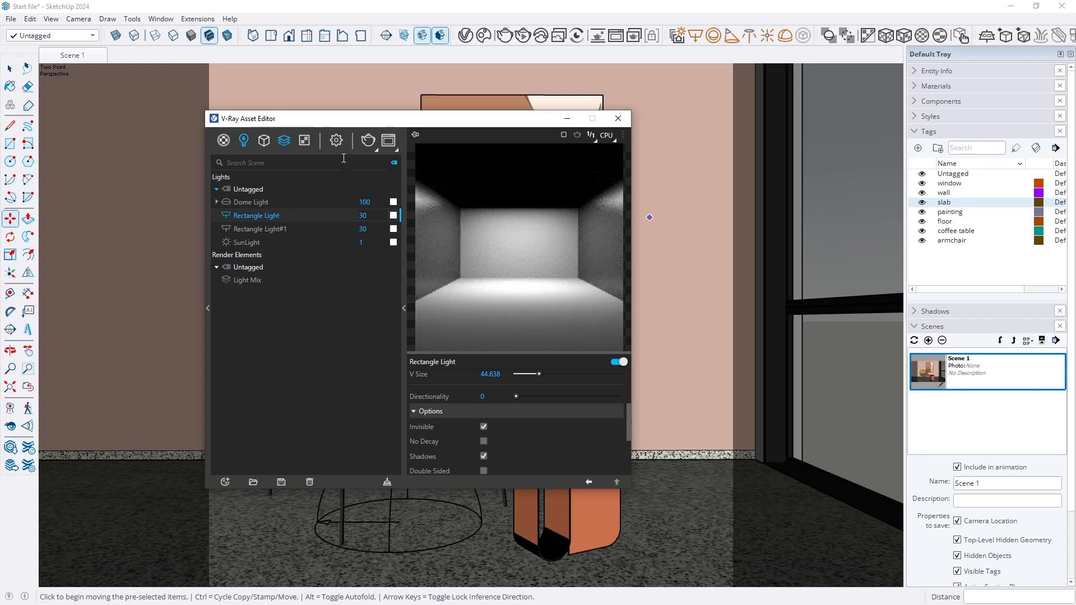
left_click(376, 152)
left_click(368, 169)
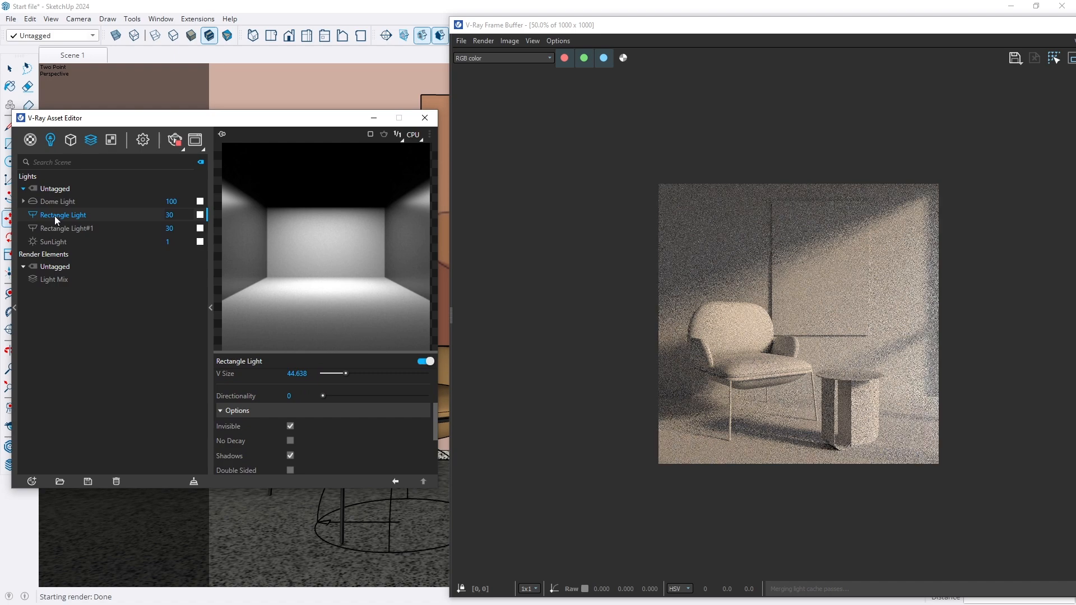
Rename the first rectangle light as "Rectangle Light right" and the second as "Rectangle Light left"
double_click(96, 215)
type("right")
double_click(91, 229)
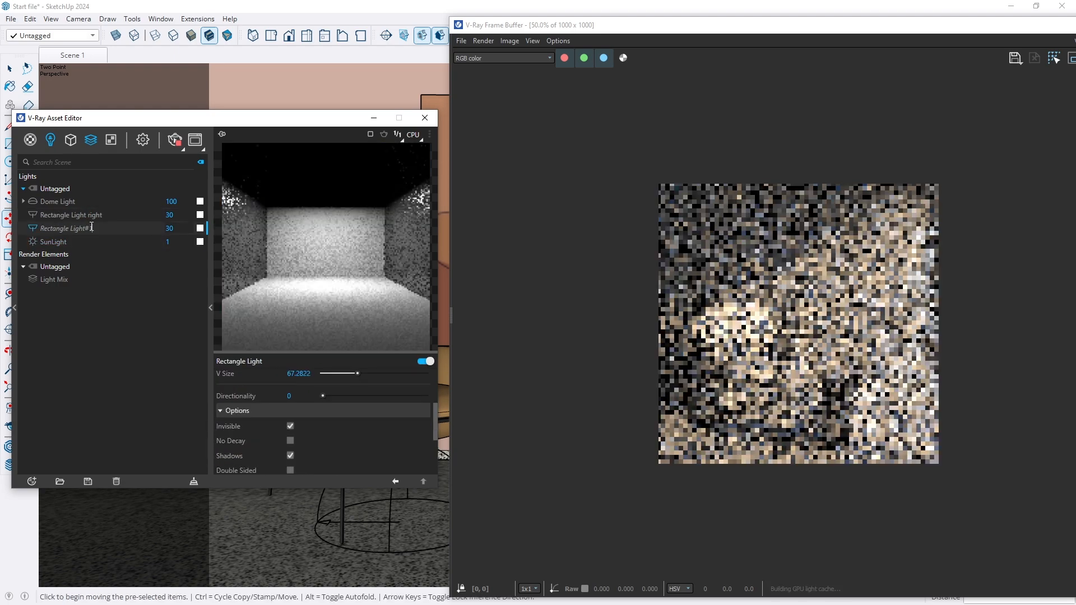
left_click_drag(94, 228, 84, 229)
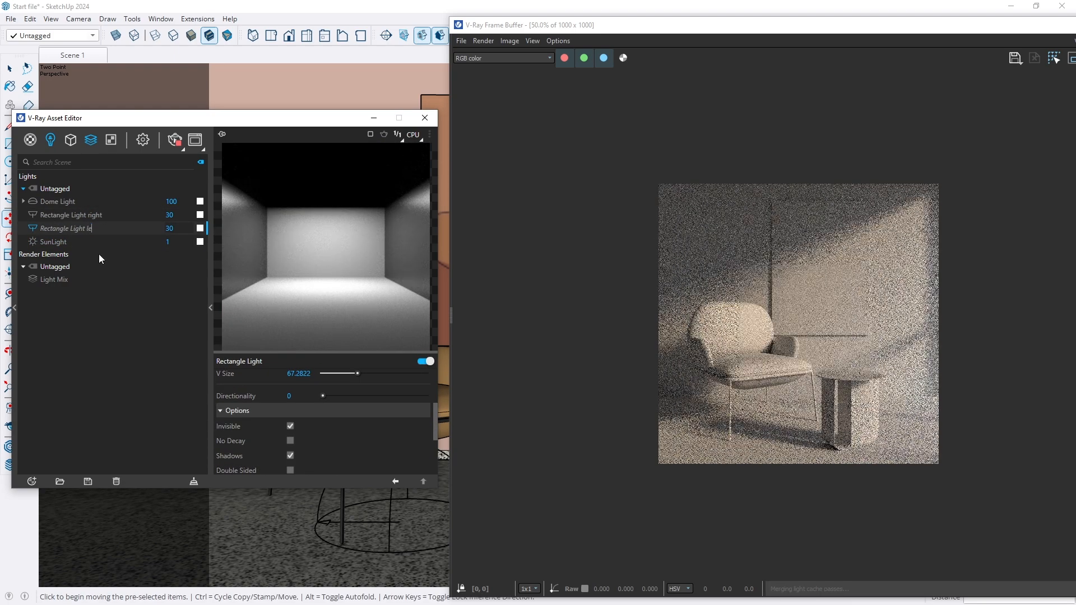
type("left")
key("Return")
Set the directionality of Rectangle Light right to 0.8
left_click(85, 230)
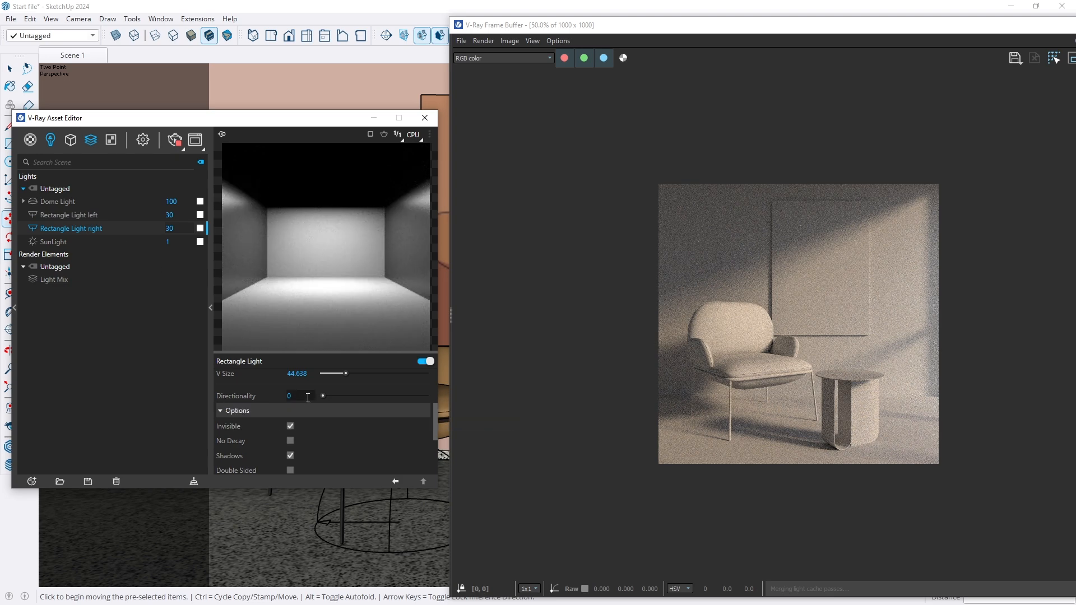
left_click_drag(323, 396, 394, 395)
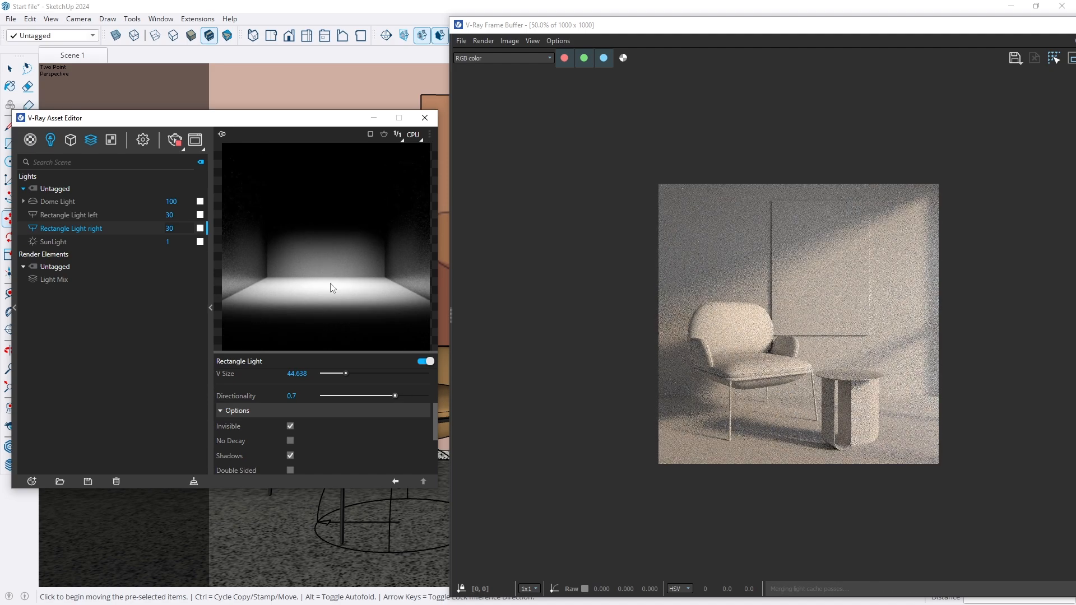
left_click_drag(395, 396, 405, 399)
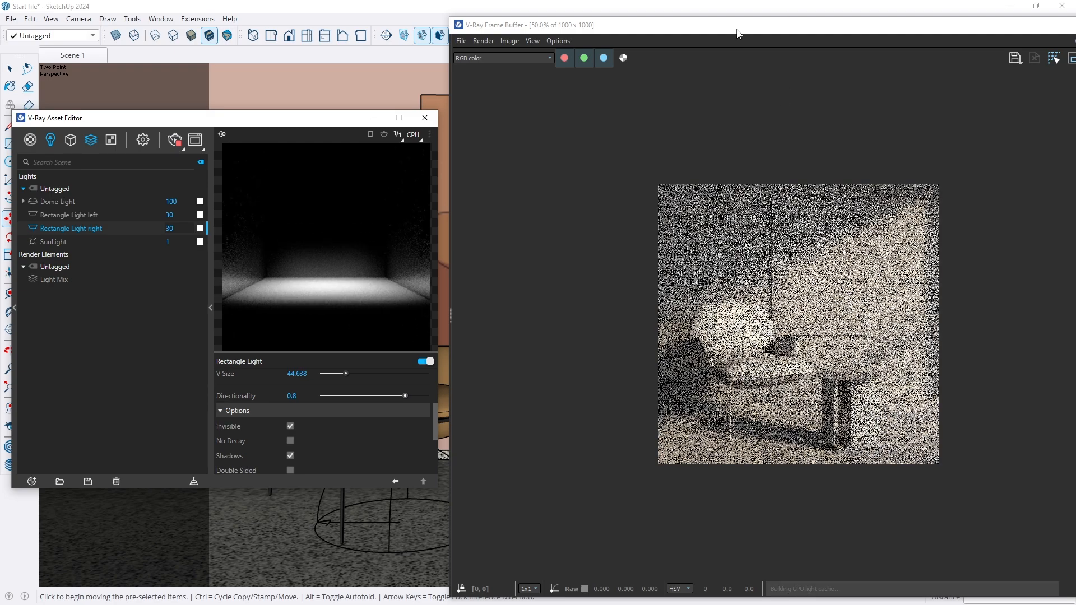
Bring the LightMix controls into view and switch Rectangle Light 2 off and on repeatedly to examine its effect
left_click_drag(737, 30, 702, 26)
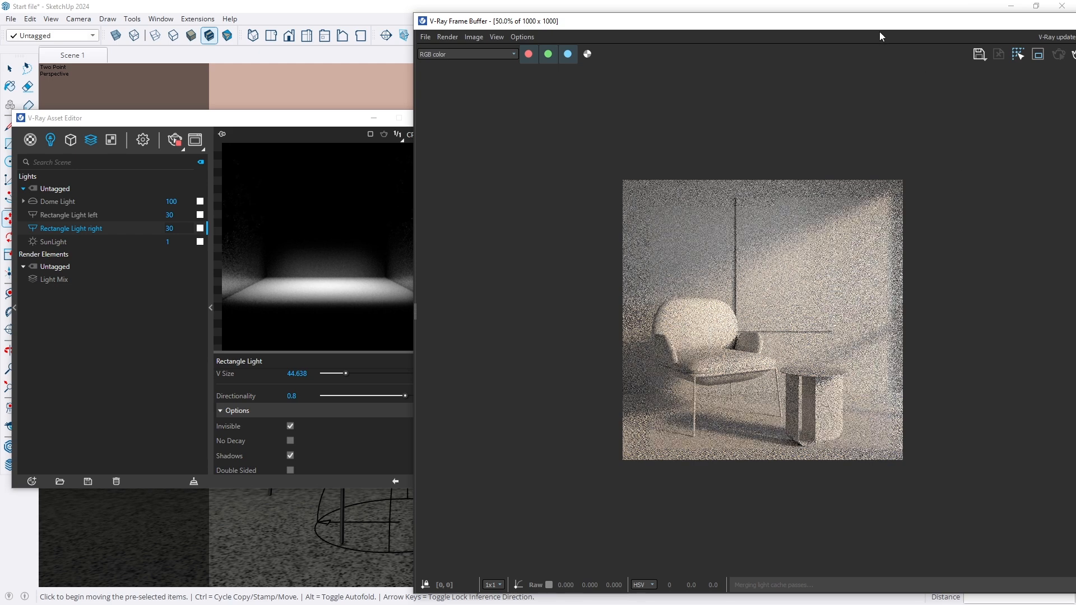
left_click_drag(879, 25, 786, 23)
left_click(919, 324)
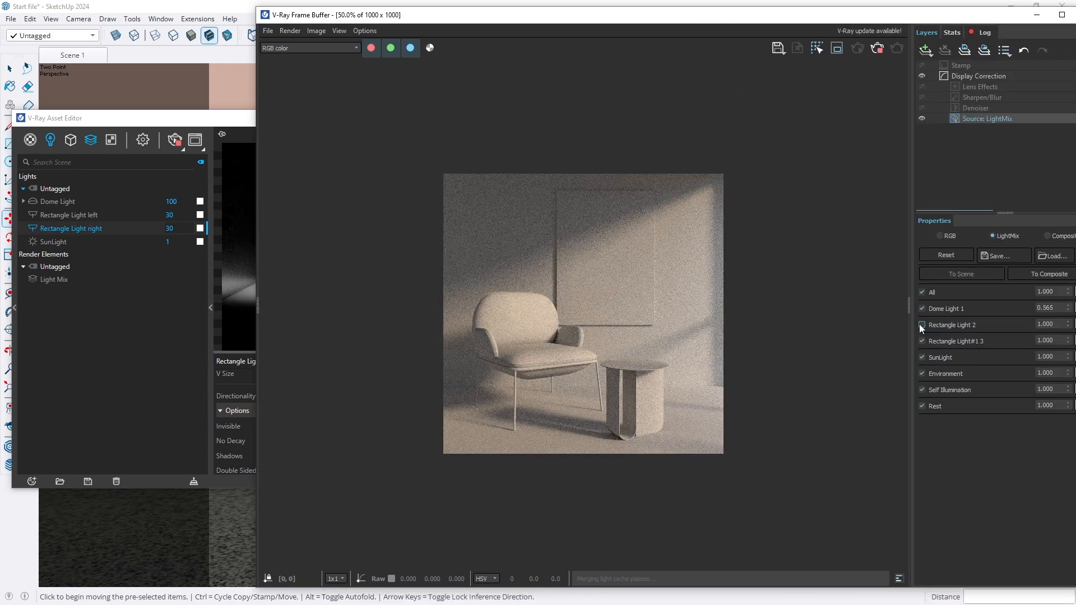
left_click(919, 324)
left_click(919, 324)
left_click(919, 324)
left_click(919, 324)
left_click(919, 324)
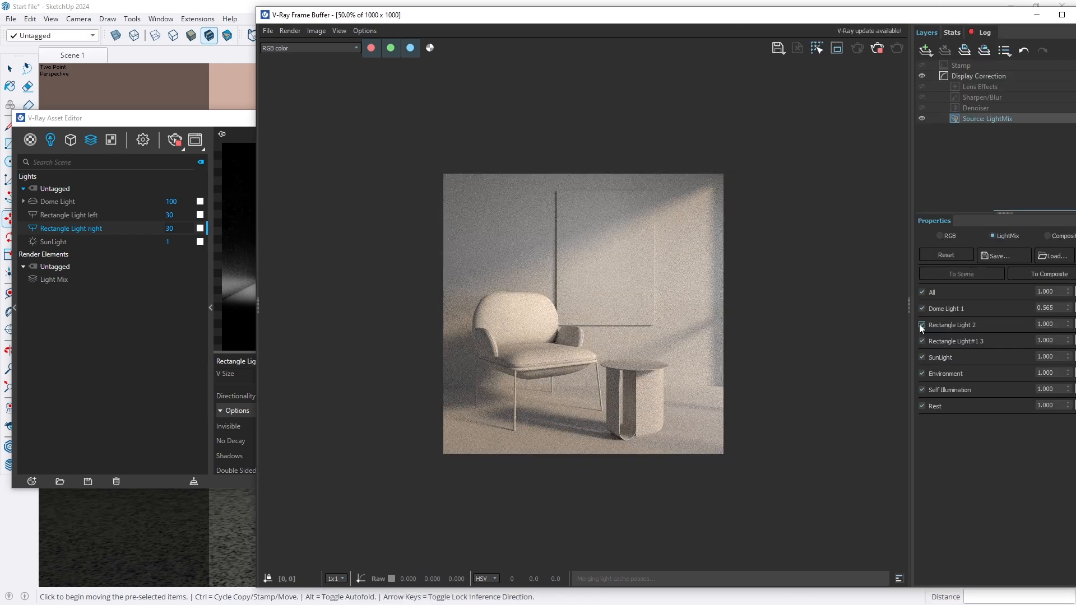
Switch Rectangle Light 2 off and on once more in LightMix, and minimize the frame buffer
left_click(919, 324)
left_click(919, 324)
left_click(1036, 15)
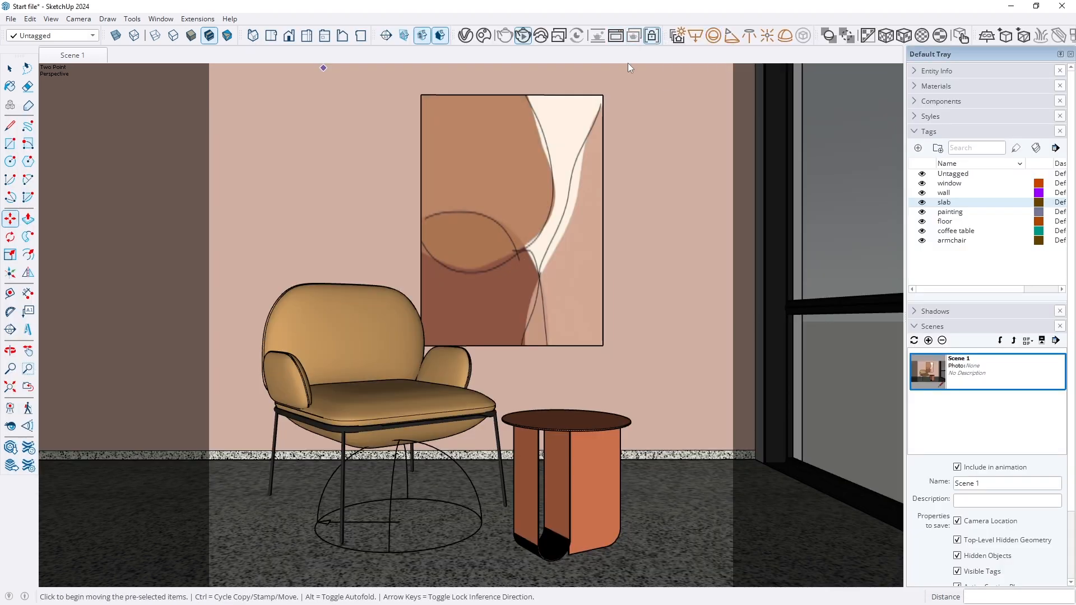
Reopen the frame buffer beside the model and move the rectangle light outside the glazed opening down by about 44.7 cm
left_click(617, 36)
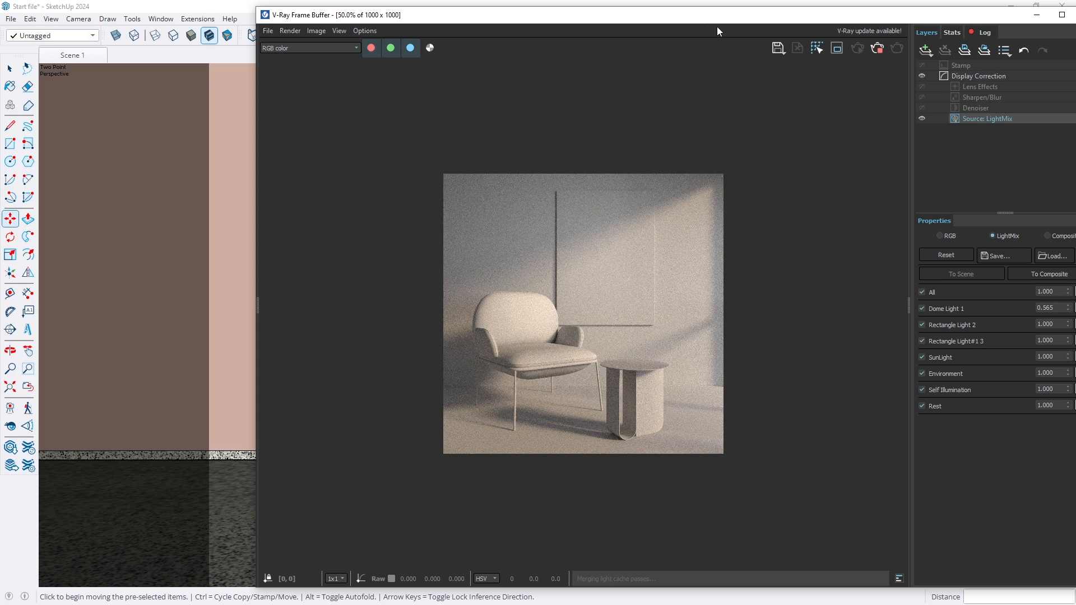
middle_click_drag(583, 356, 567, 358)
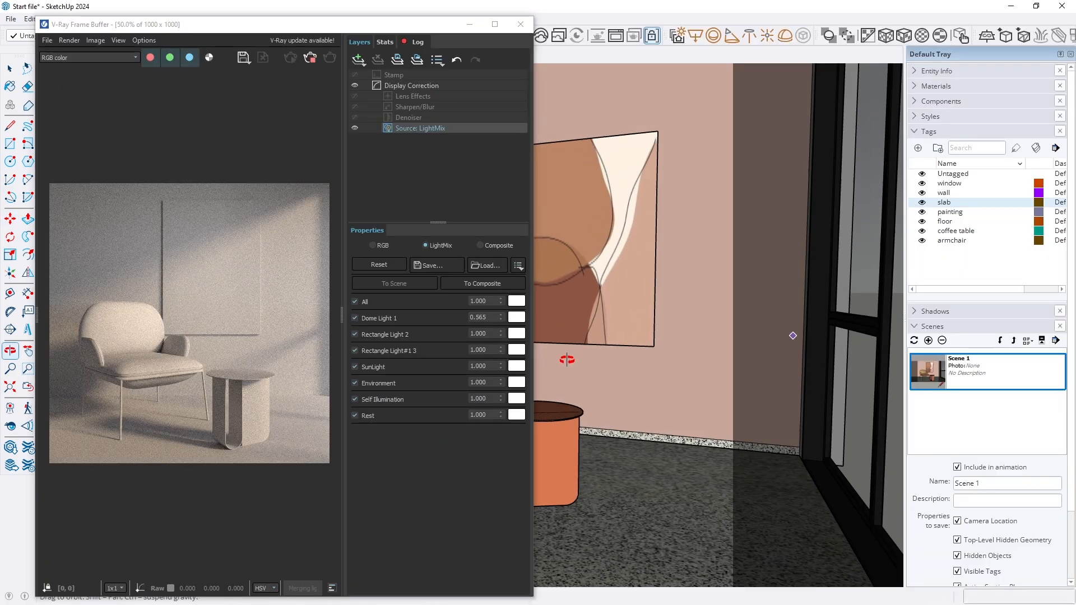
scroll(659, 350, "down", 6)
mouse_move(659, 350)
middle_mouse_down()
mouse_move(668, 345)
mouse_move(655, 325)
mouse_move(594, 314)
mouse_move(592, 338)
middle_mouse_up()
scroll(592, 338, "down", 1)
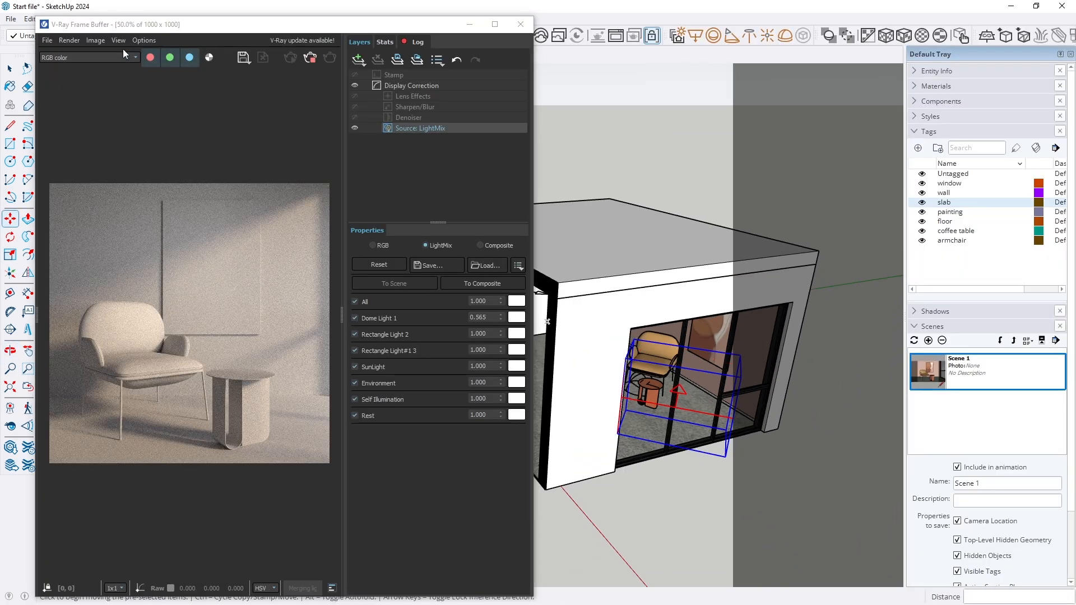
key("space")
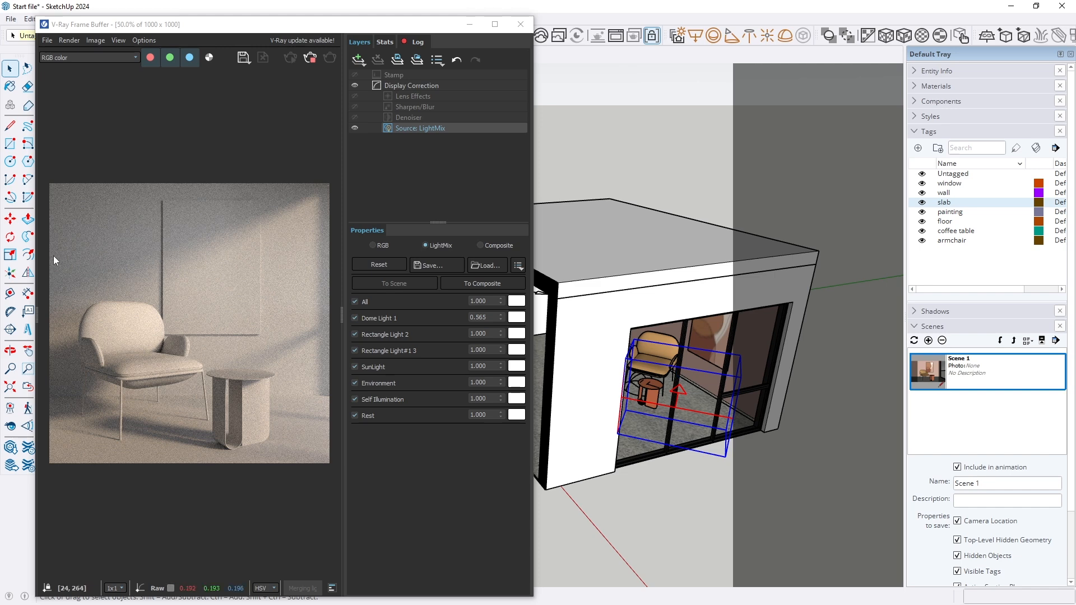
left_click(10, 219)
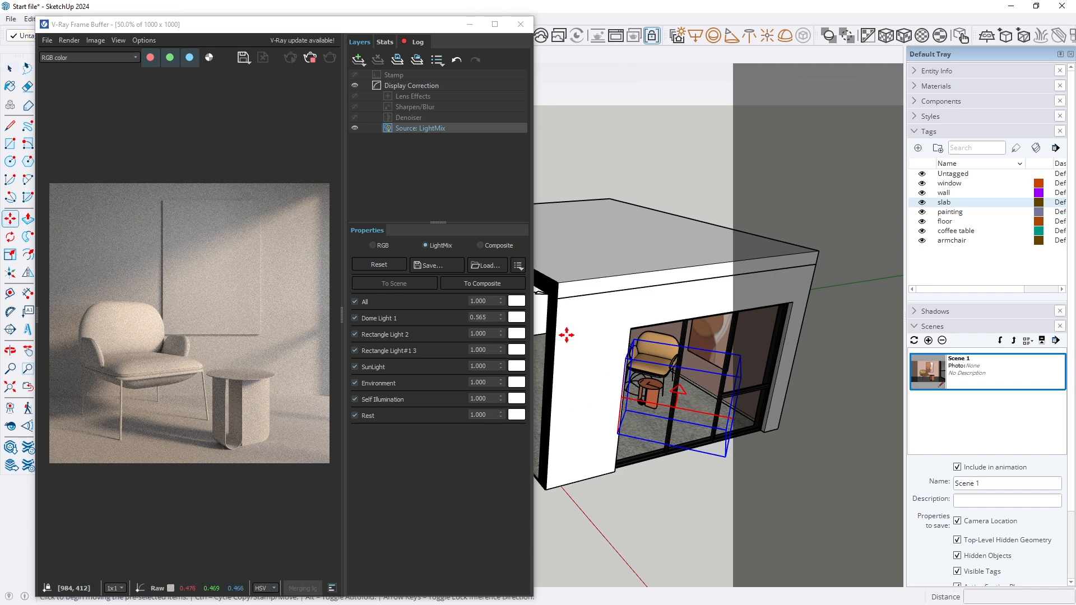
left_click(567, 335)
left_click(566, 366)
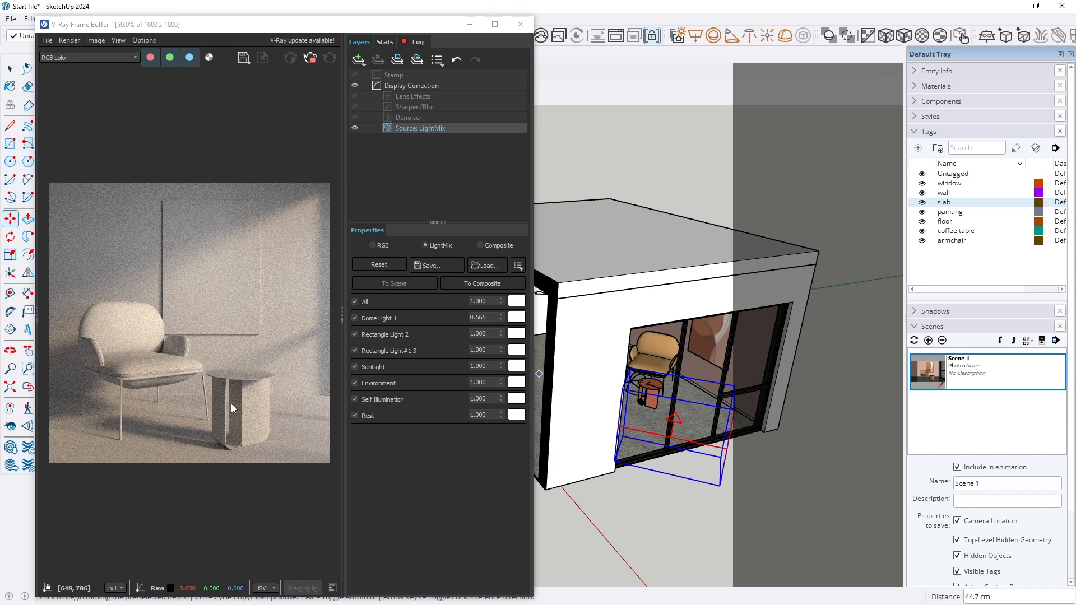
Place the frame buffer clear of the room model and toggle Rectangle Light right 2 in LightMix to compare its effect
left_click_drag(247, 28, 752, 20)
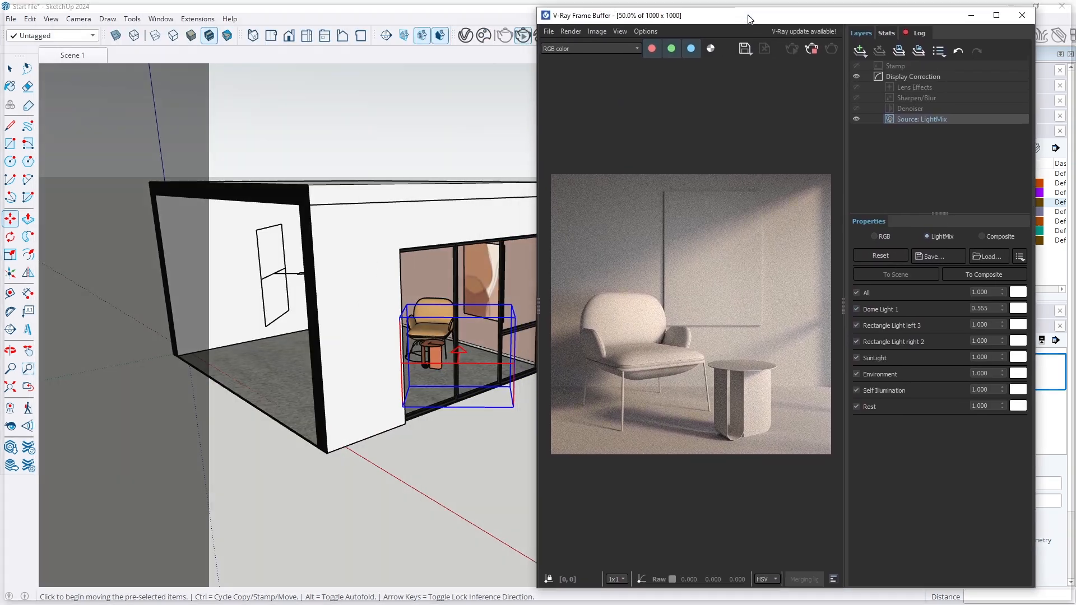
left_click(860, 327)
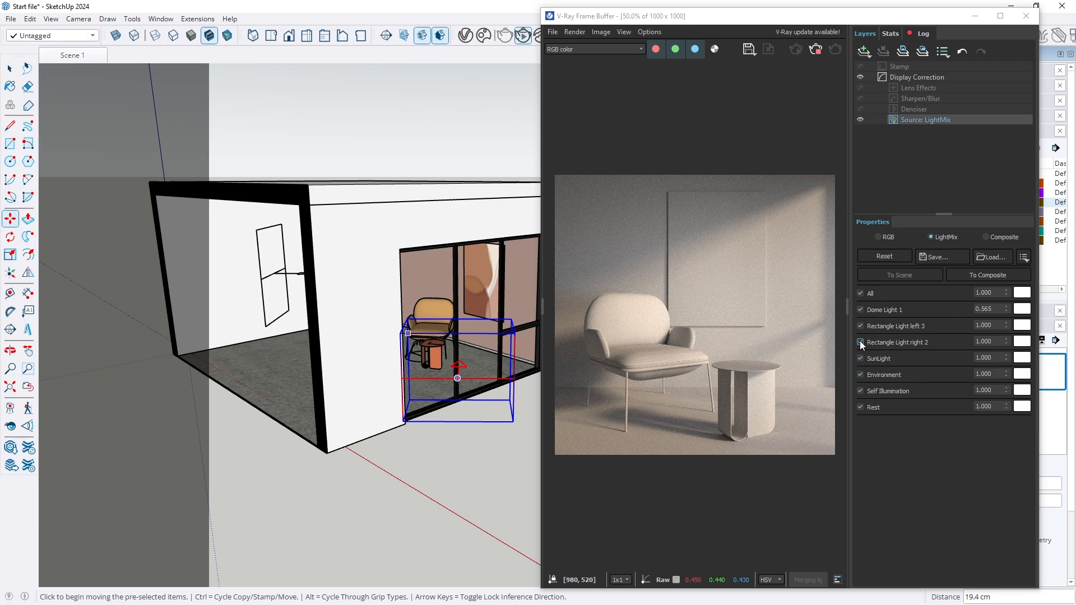
left_click(859, 341)
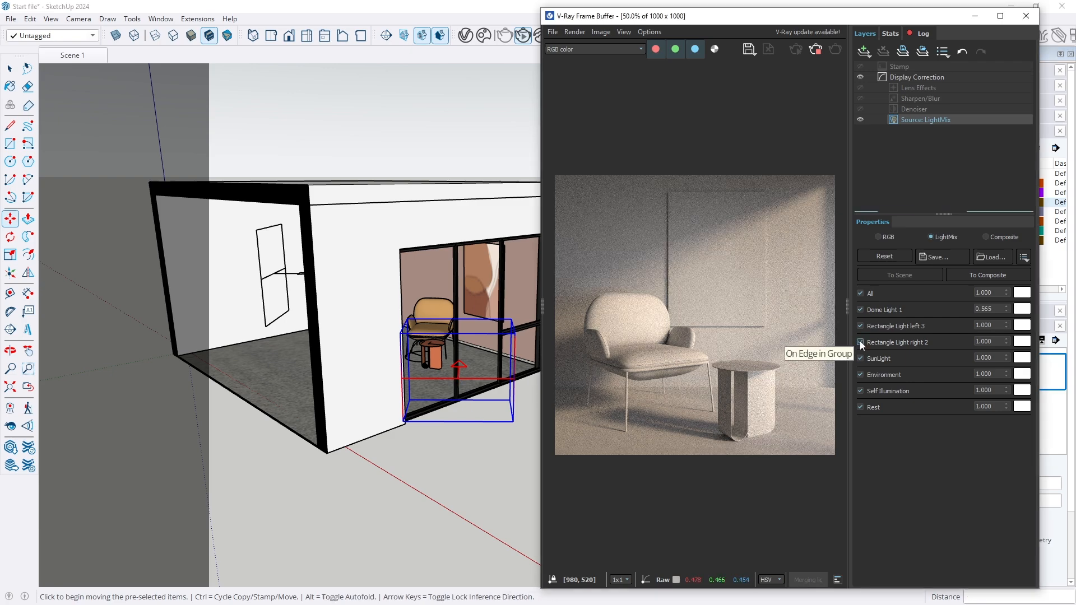
left_click(860, 342)
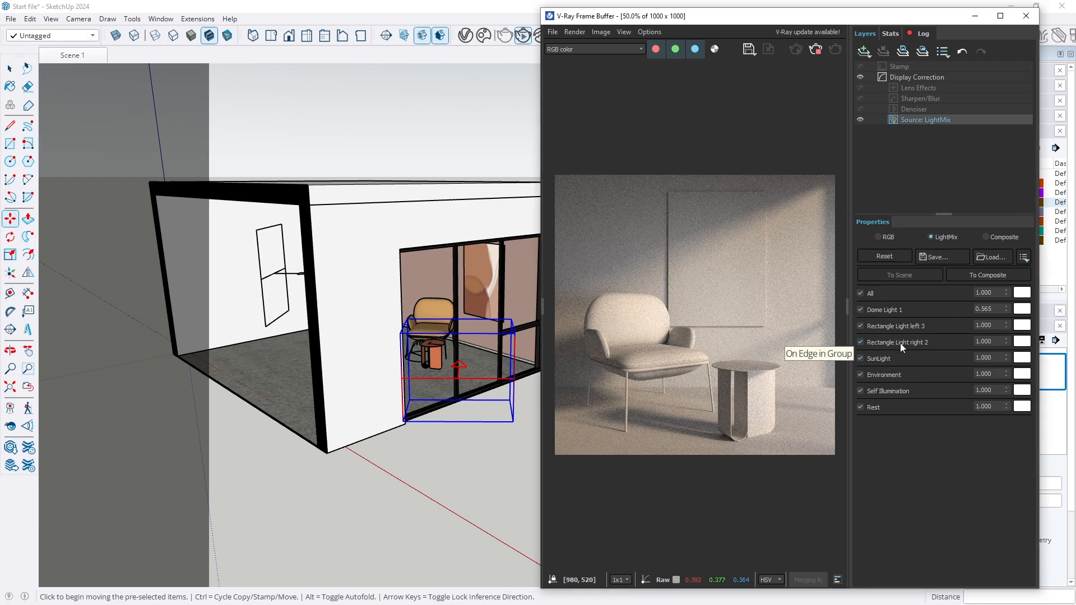
left_click(860, 342)
left_click(861, 342)
Set the LightMix intensity of Rectangle Light left 3 to 0.770 and compare the render with that light off and on
left_click_drag(1006, 325, 1014, 348)
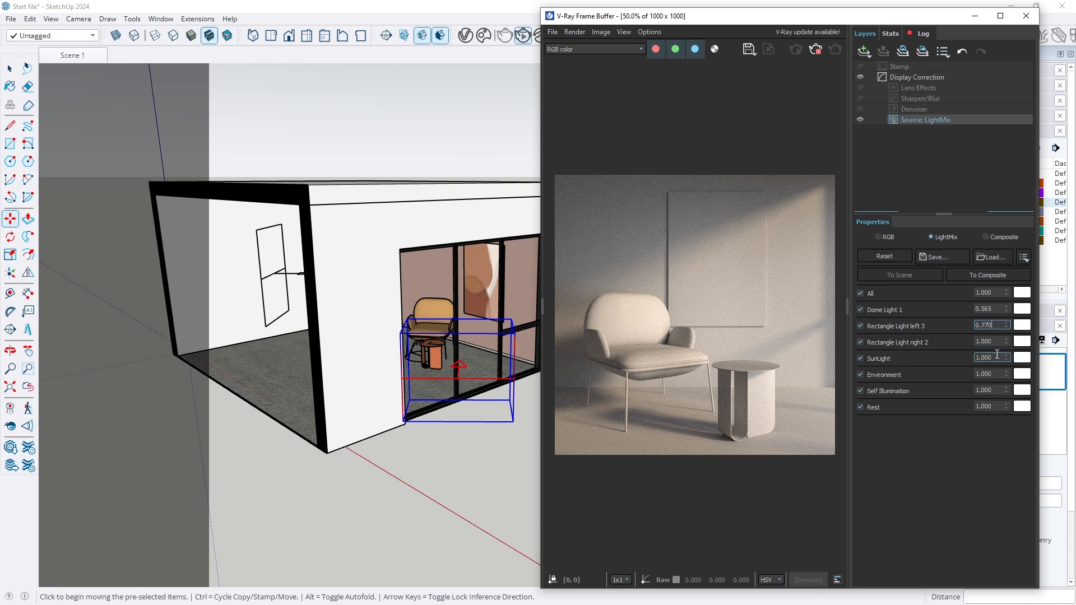
left_click(860, 326)
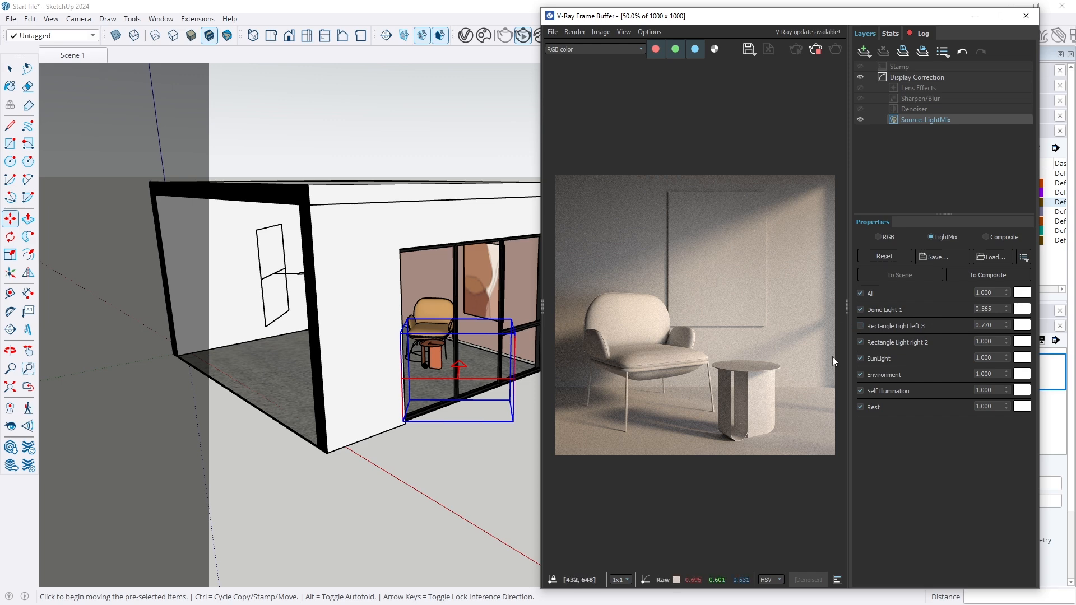
left_click(861, 325)
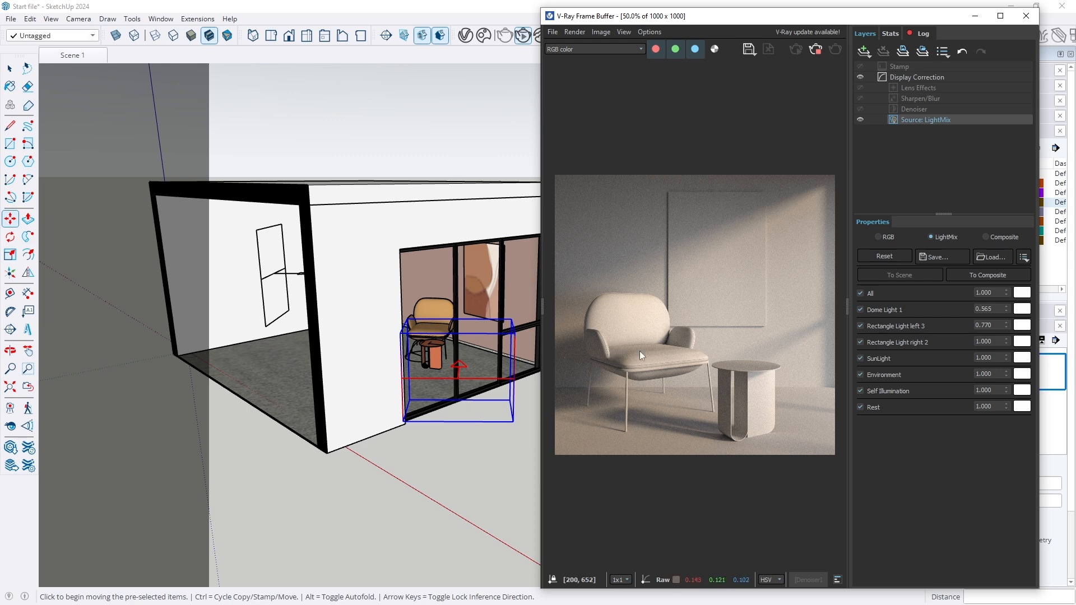
left_click(861, 325)
left_click(861, 325)
left_click(861, 326)
left_click(860, 325)
Maximize the frame buffer and view the render at 100% zoom
double_click(708, 18)
double_click(444, 298)
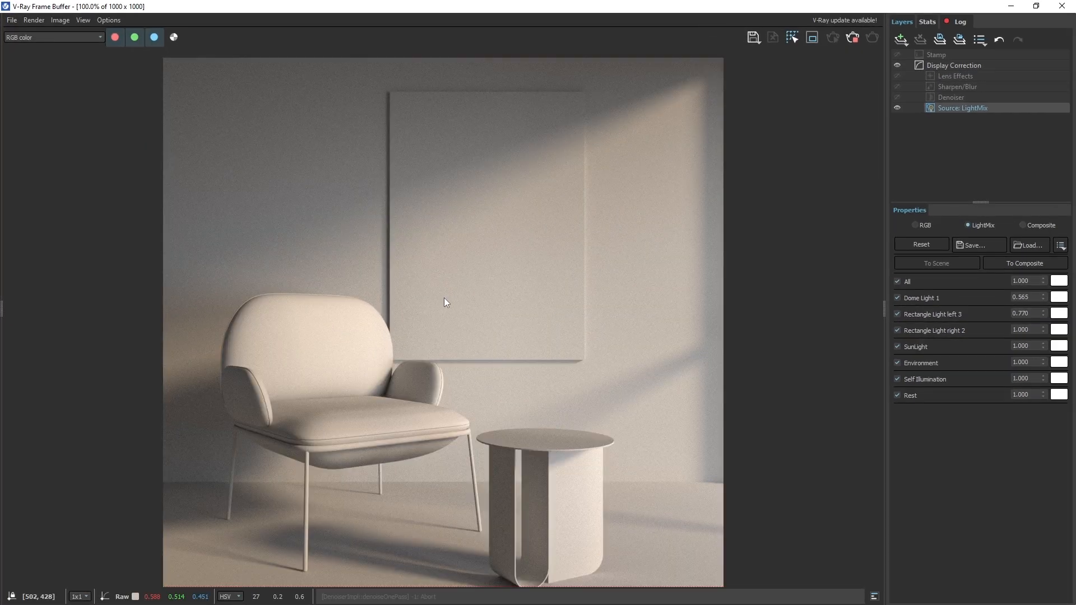